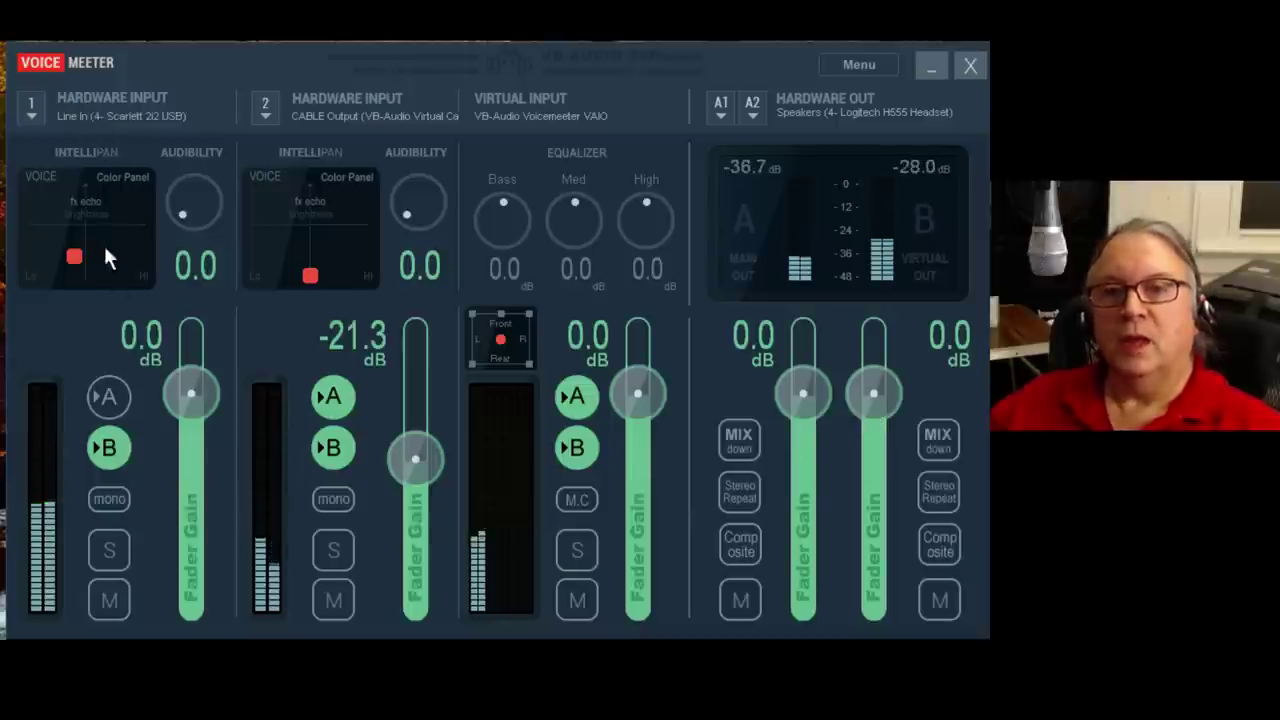
Switch the A output routing of hardware input 1 on and off again to compare monitoring
click(109, 397)
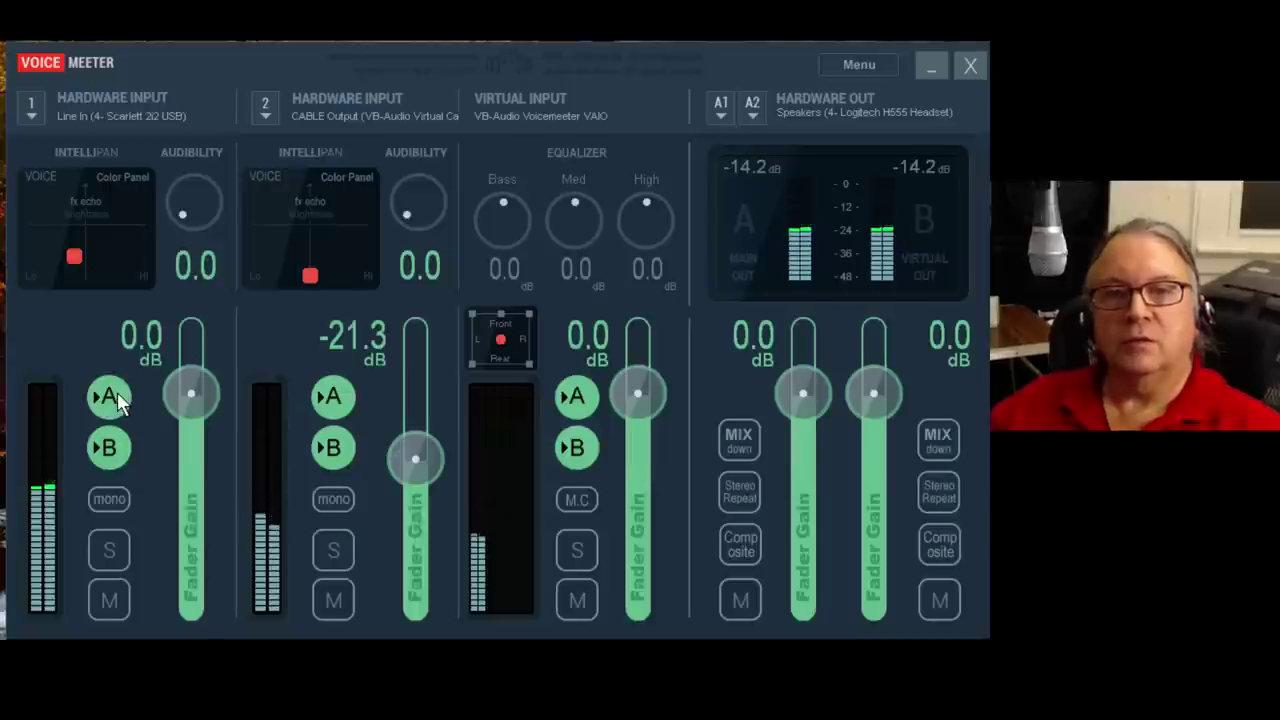
click(109, 397)
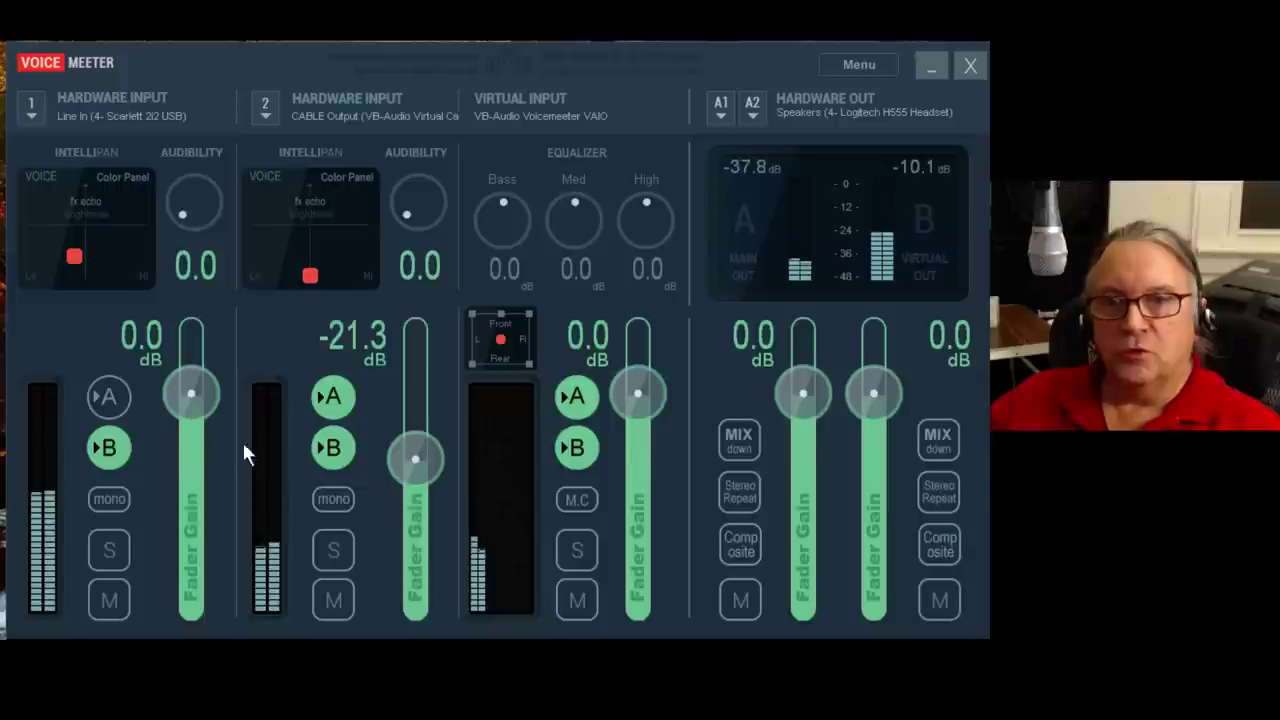
Compare the audio devices and driver types offered for the A1 hardware output and for hardware input 1
click(719, 108)
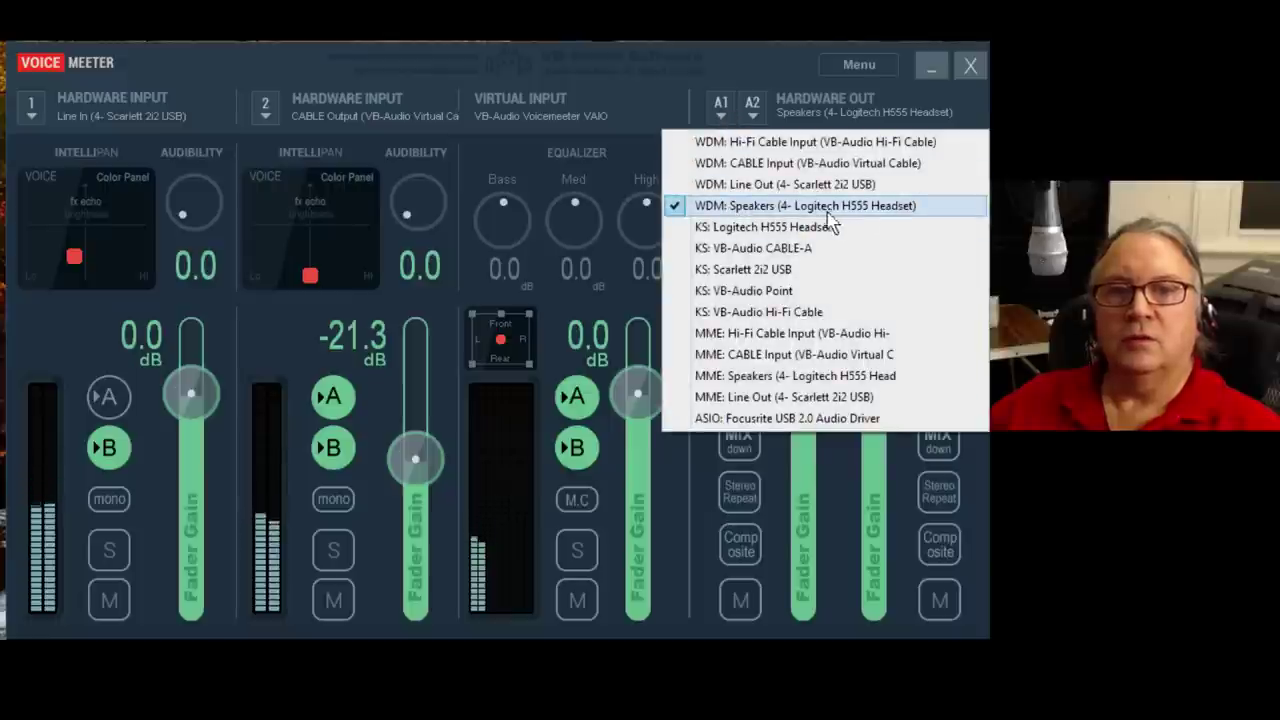
click(754, 55)
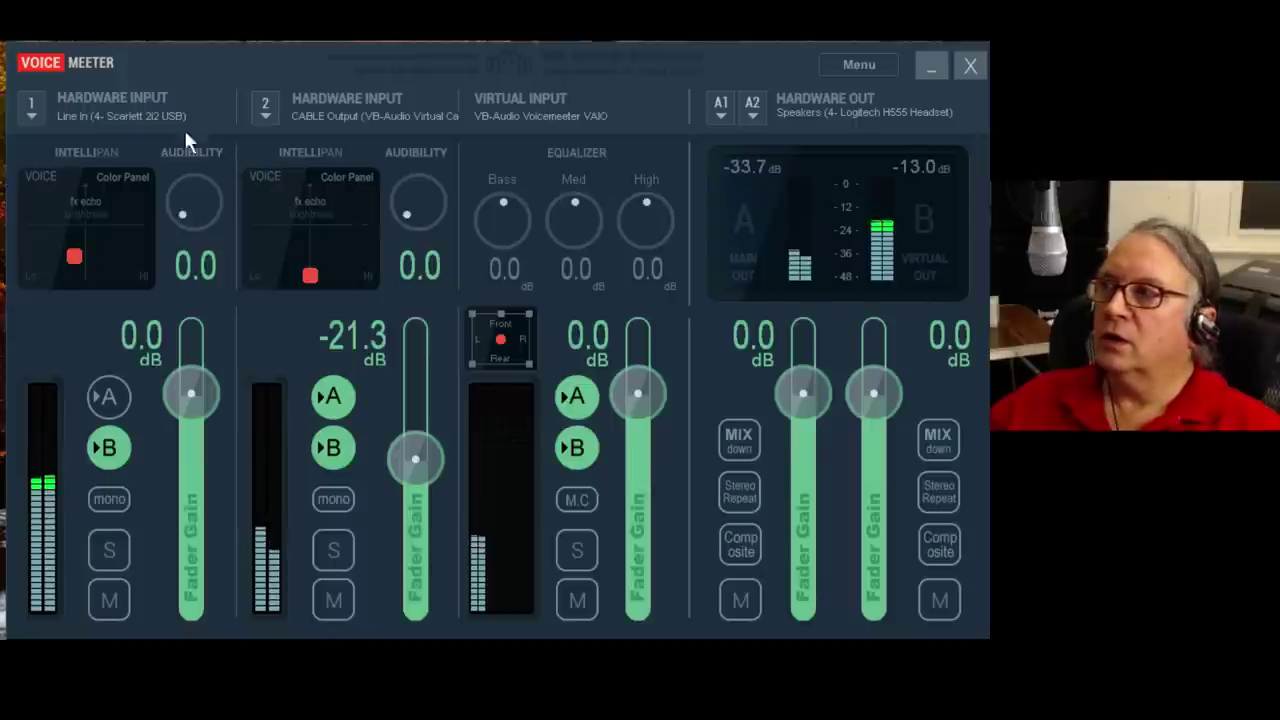
click(130, 110)
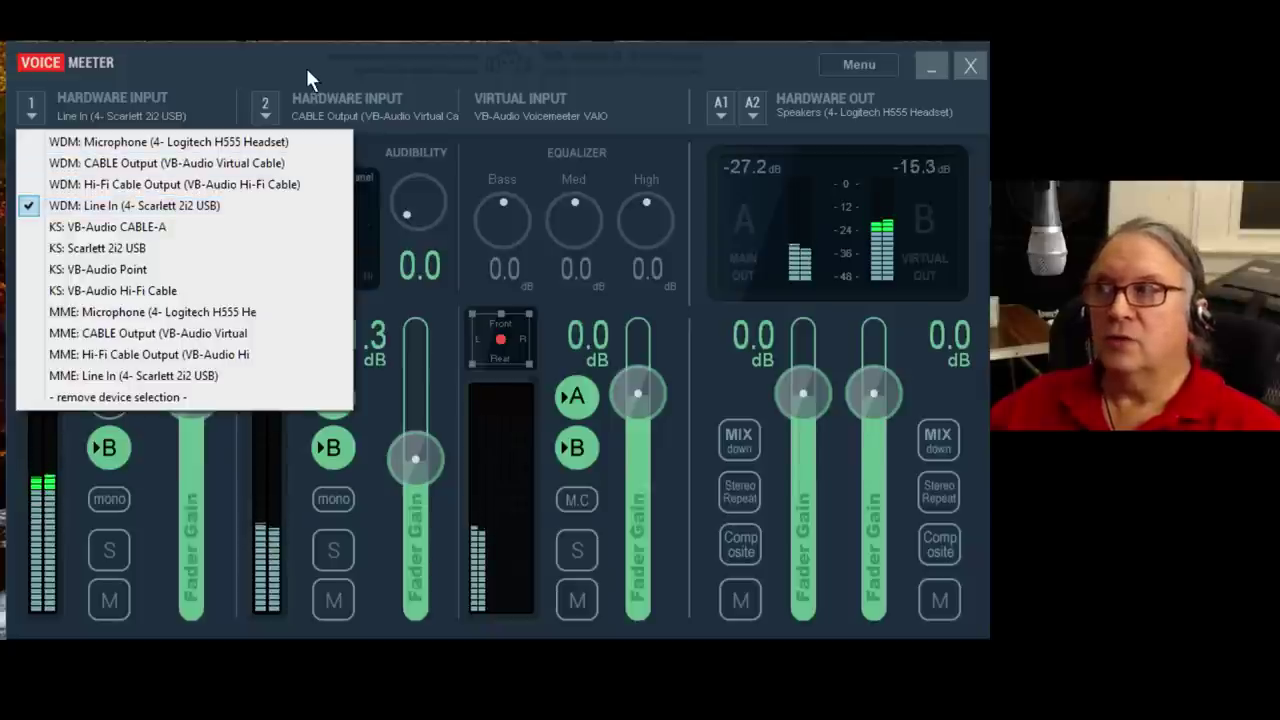
click(750, 60)
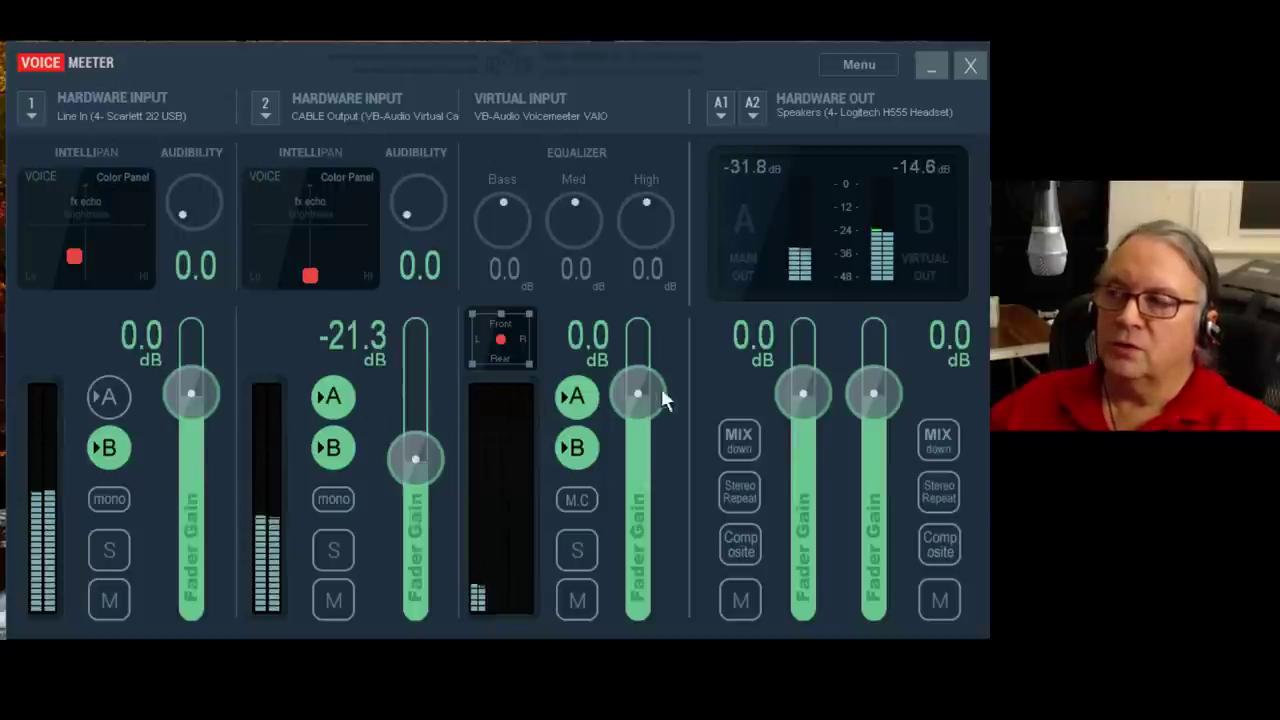
click(719, 108)
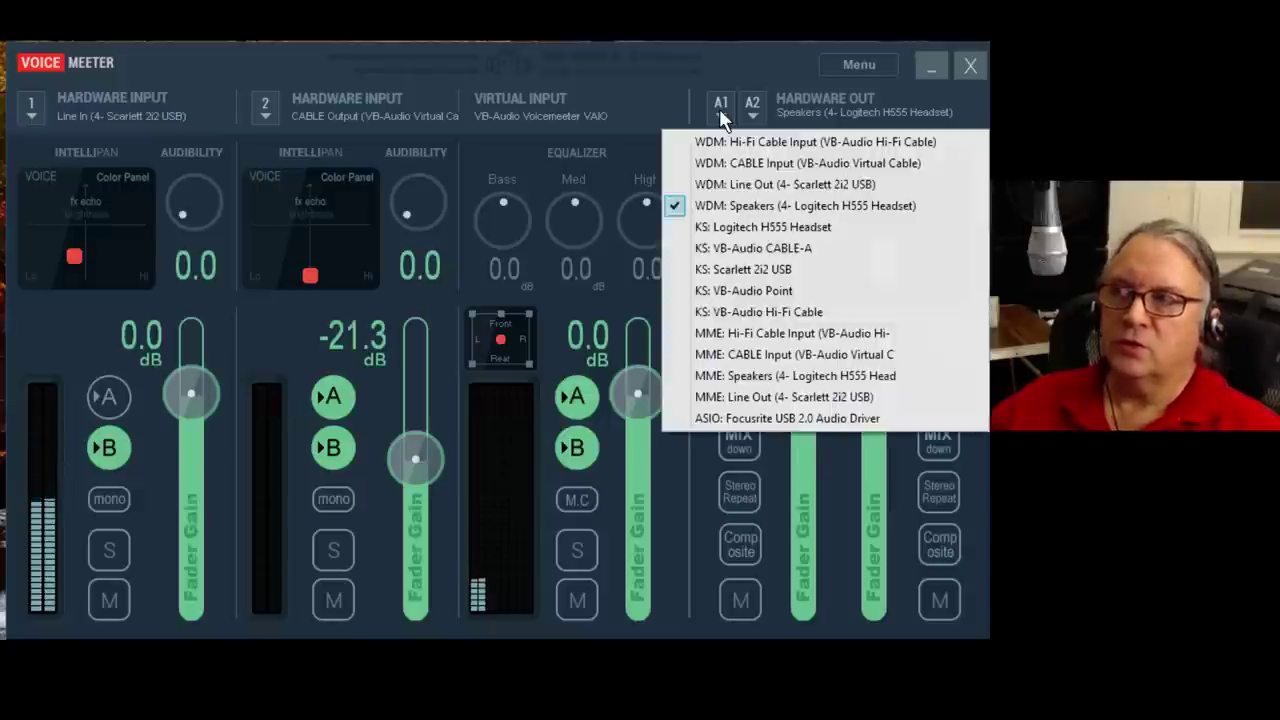
click(771, 57)
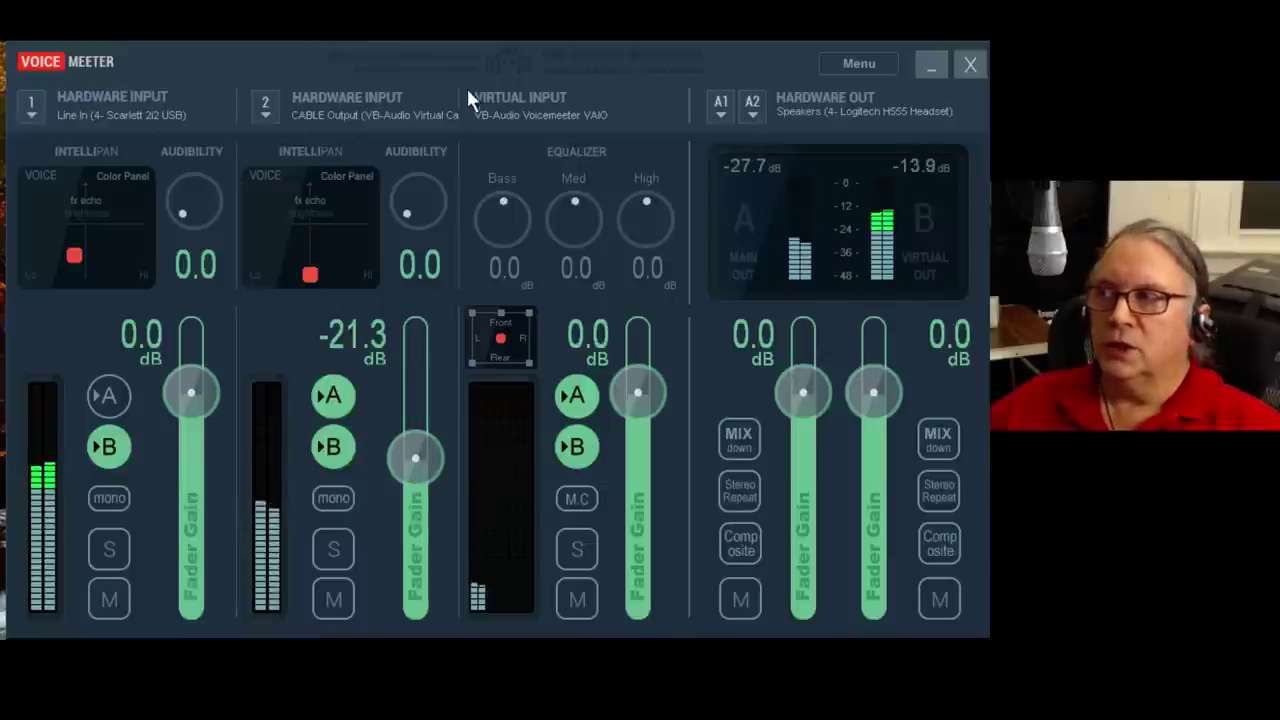
click(34, 102)
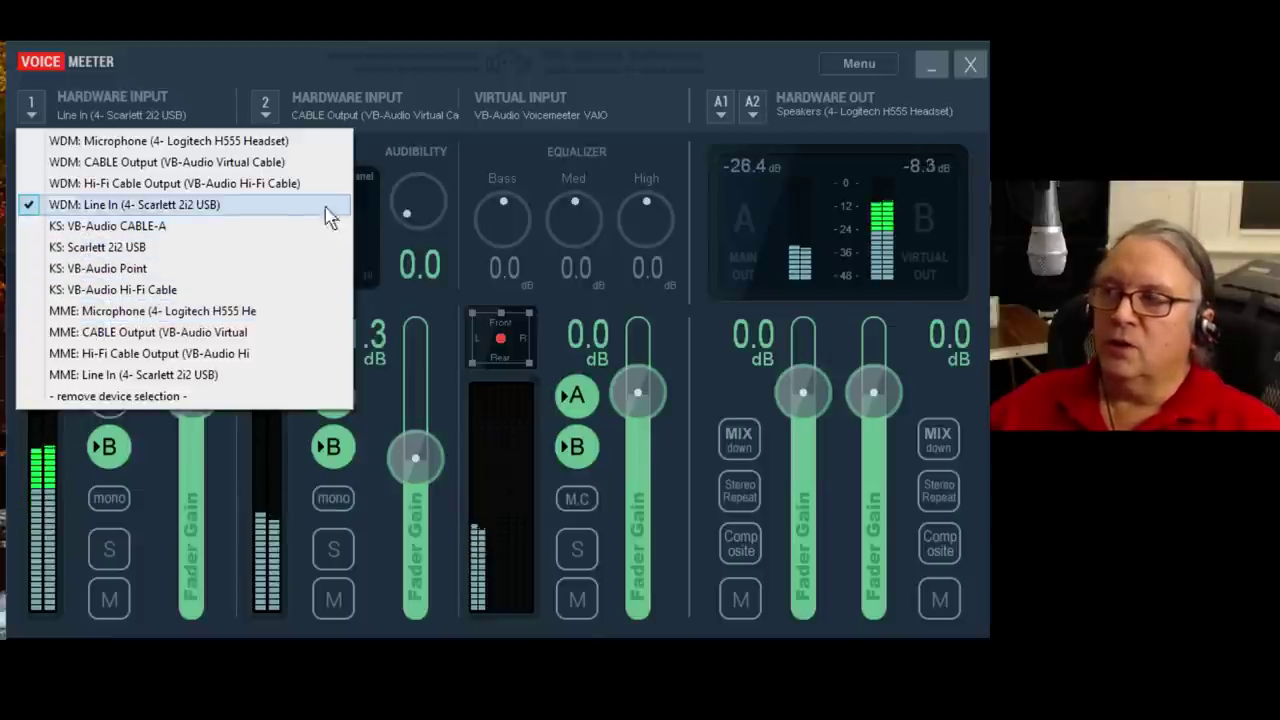
click(716, 103)
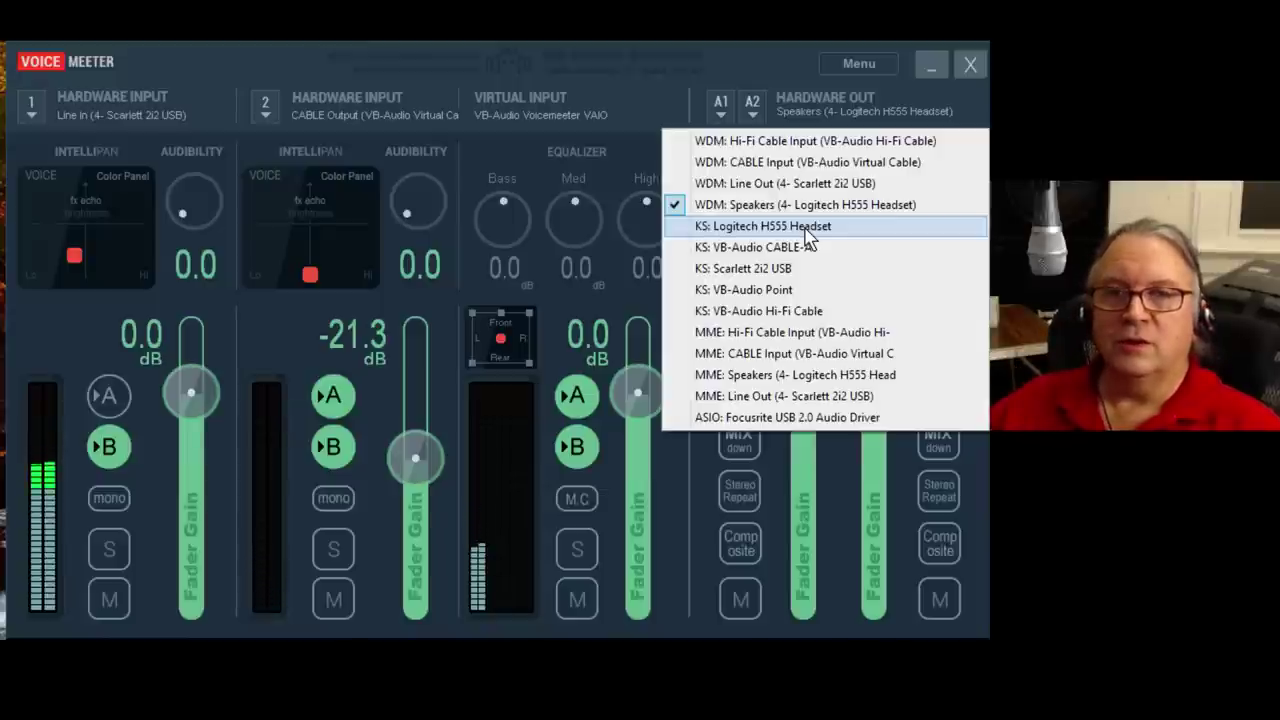
click(36, 99)
click(35, 99)
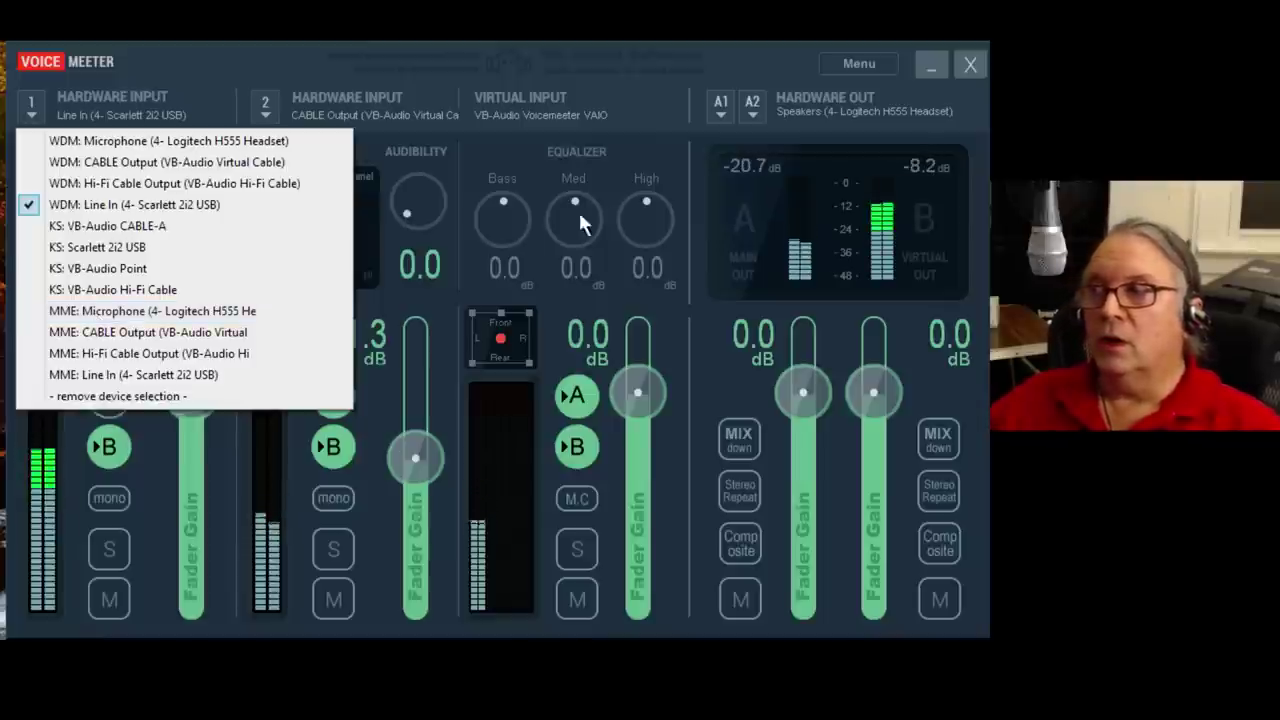
click(733, 68)
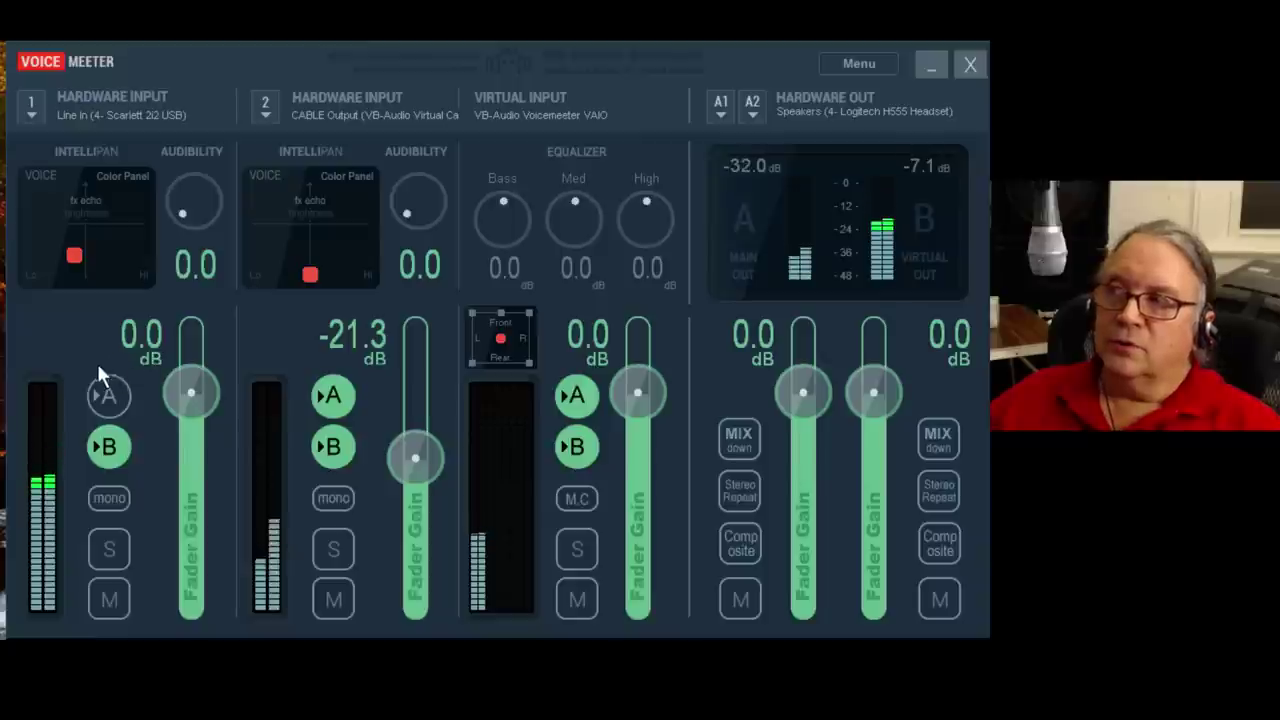
Re-examine the source choices of hardware input 1, including the headset microphone, and the ASIO option of the A1 output
click(31, 108)
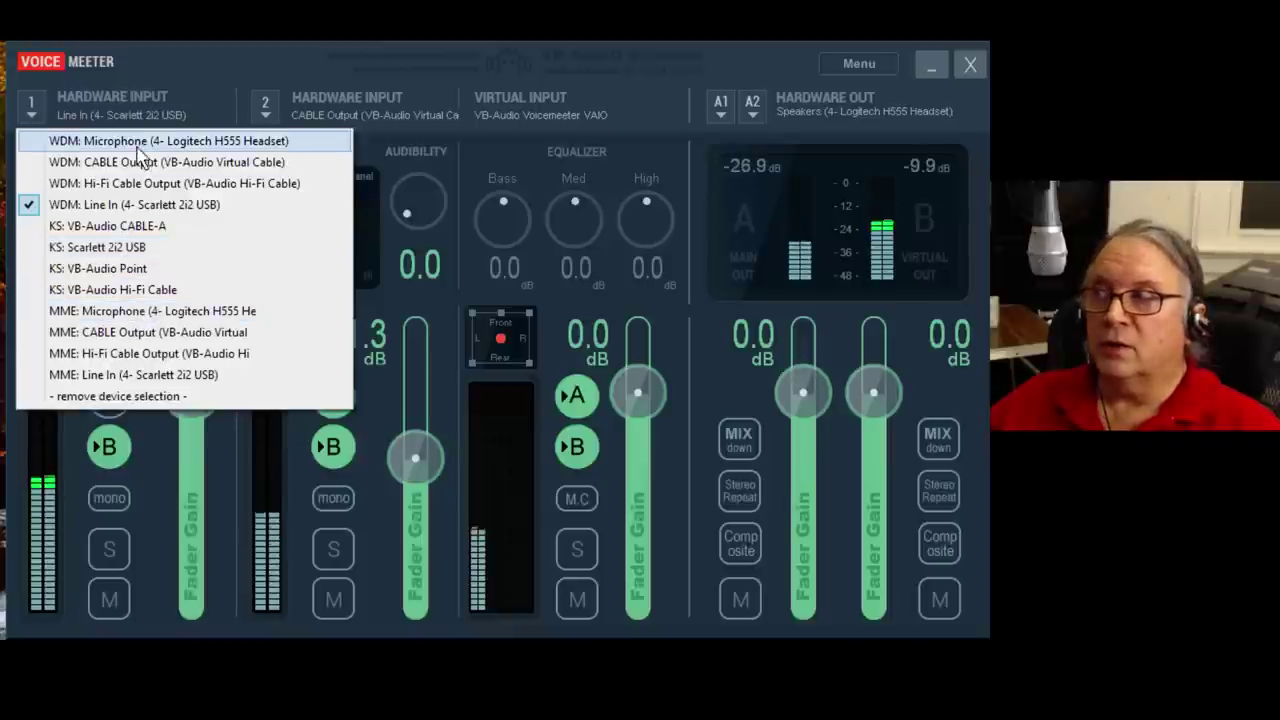
click(746, 58)
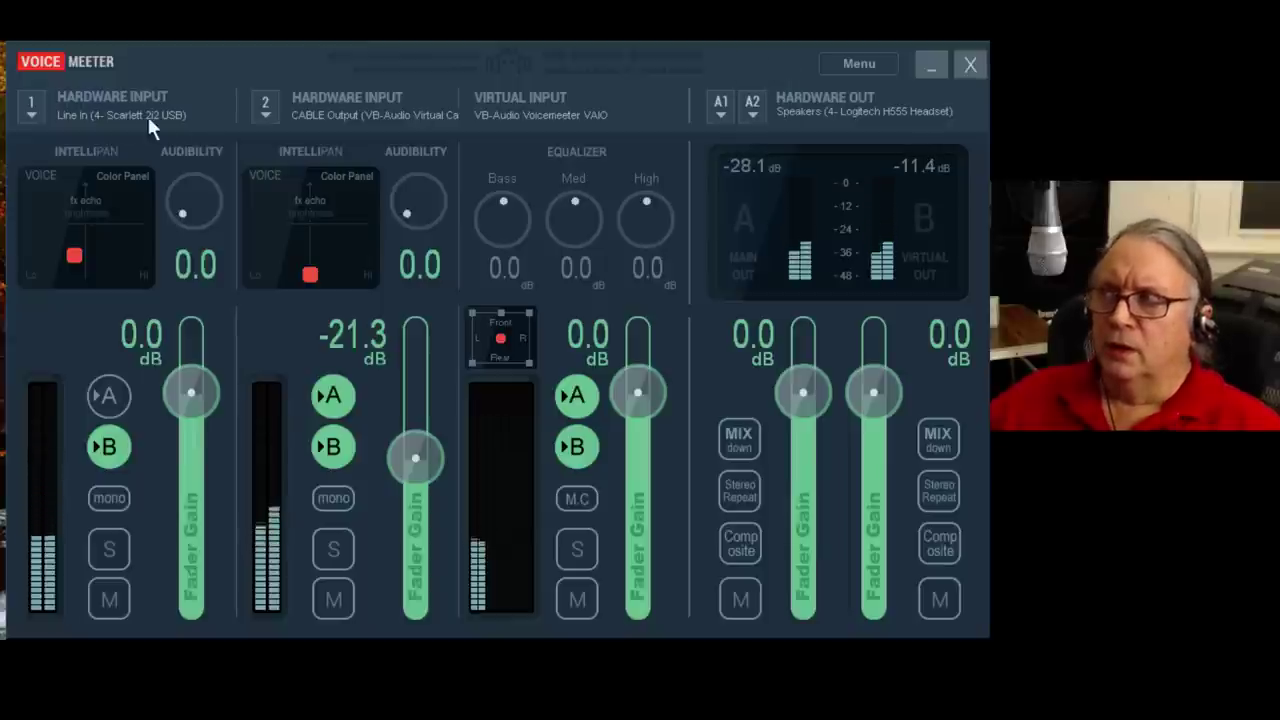
click(34, 106)
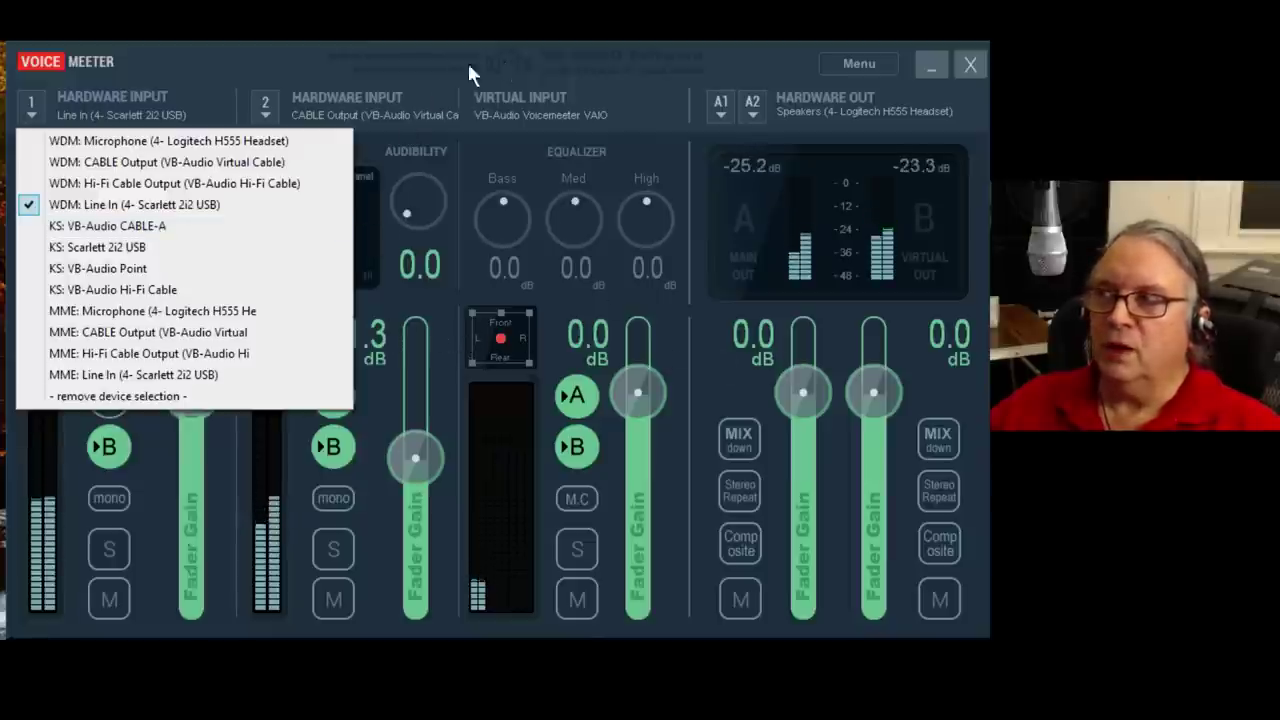
key(Escape)
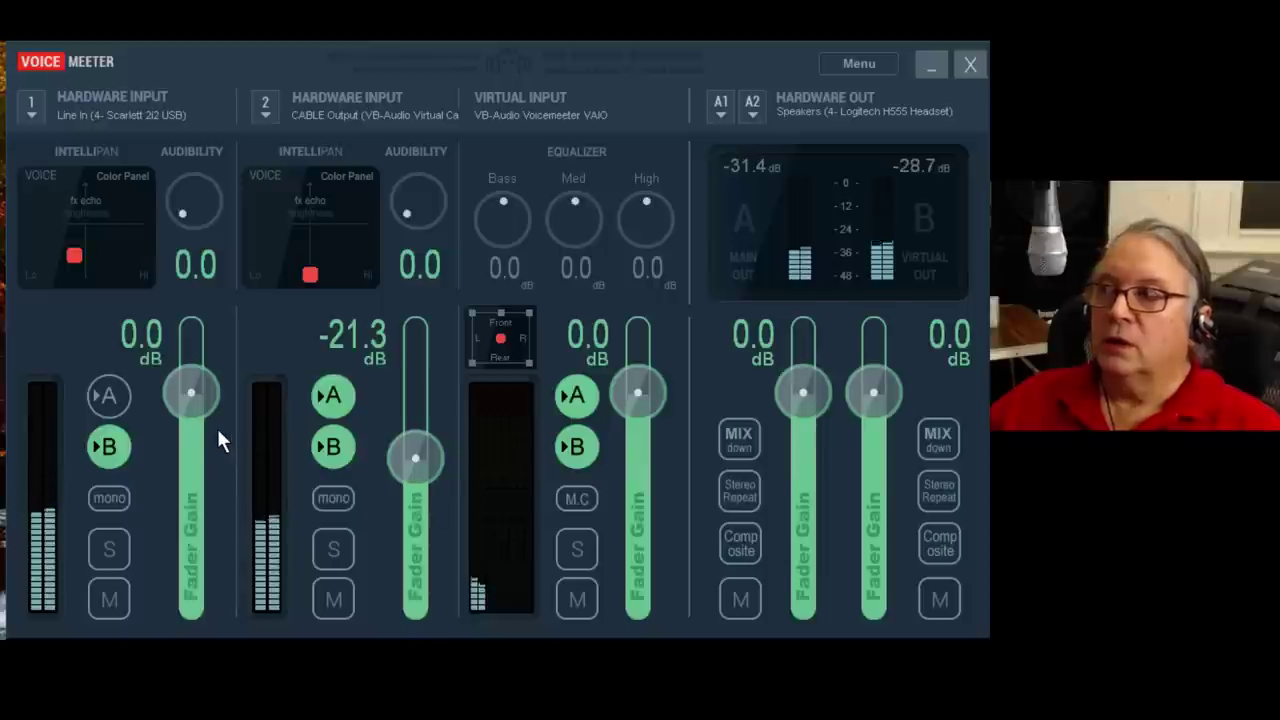
click(33, 116)
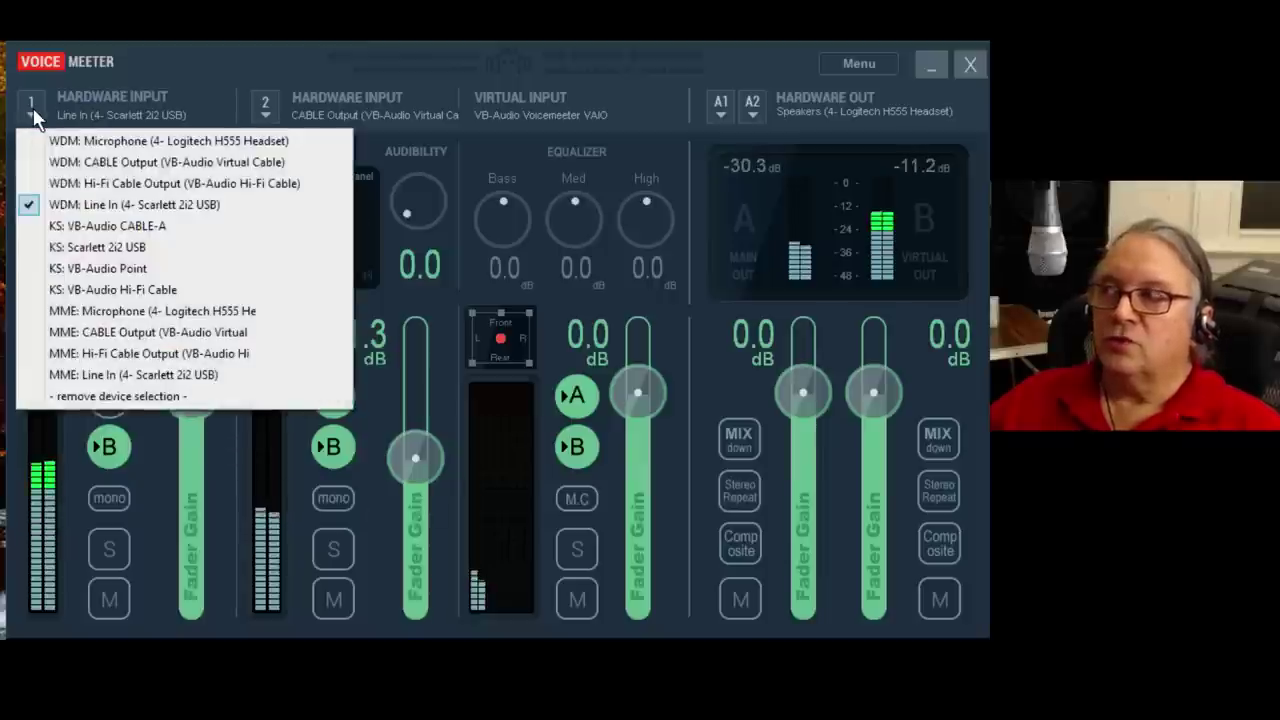
click(768, 51)
click(716, 108)
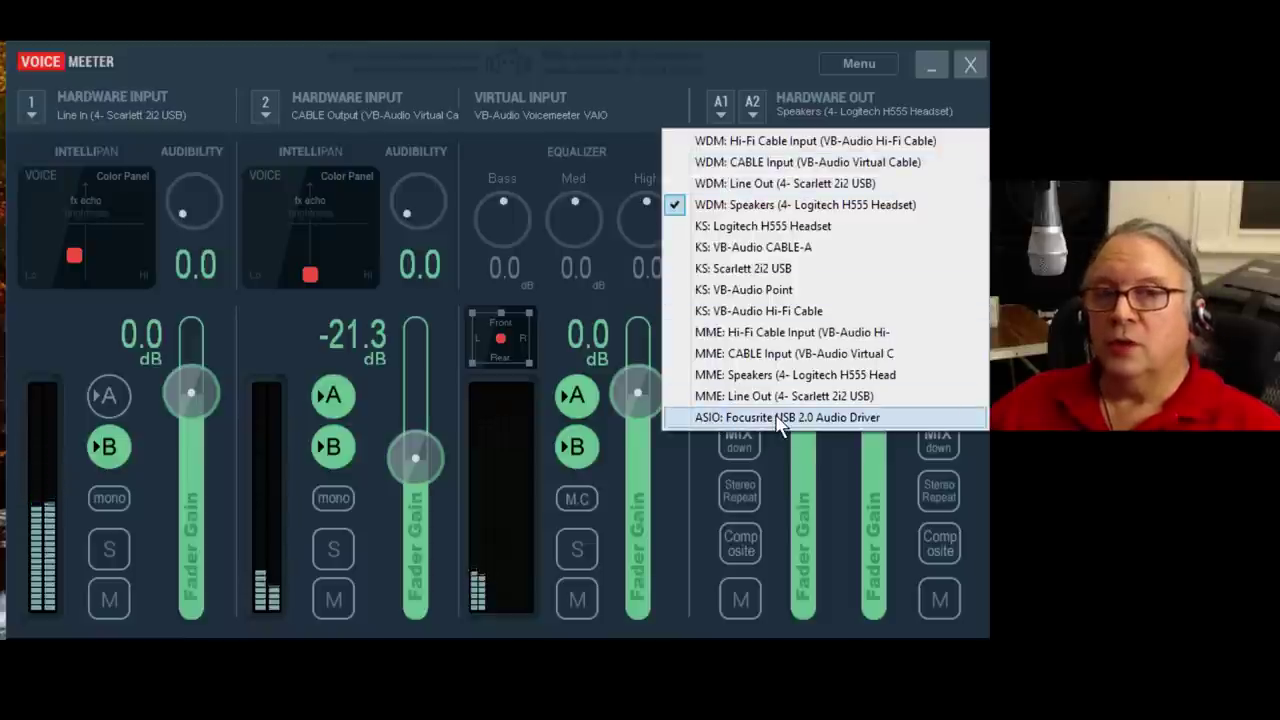
click(785, 64)
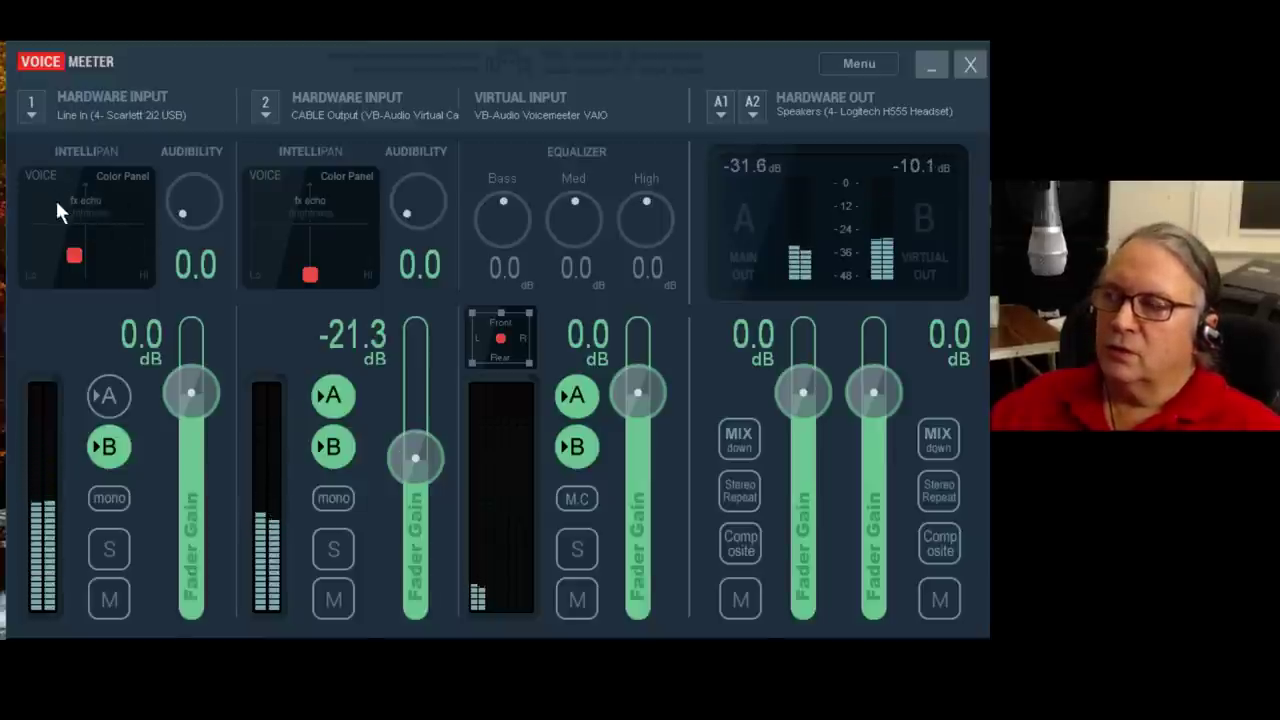
Route hardware input 1 to output A and try out its Intellipan voice colour, including the default, ending slightly toward Lo and just above the base
double_click(73, 256)
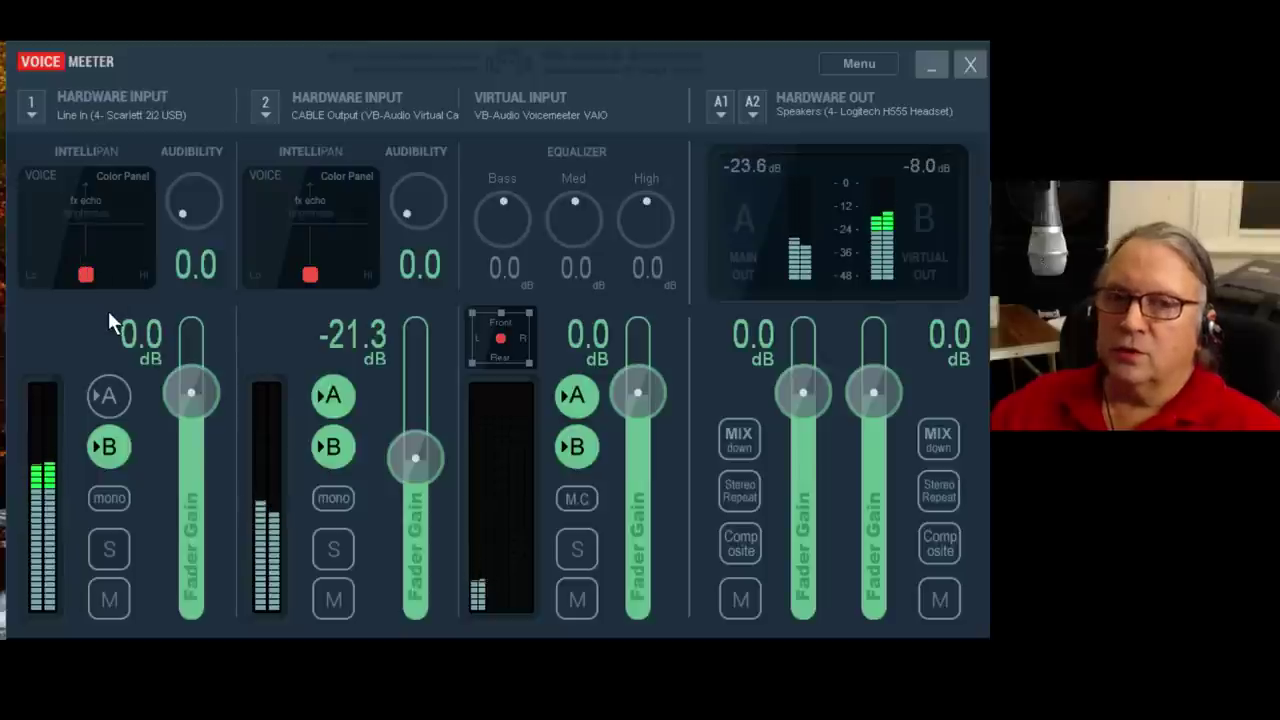
mouse_move(86, 271)
mouse_down()
mouse_move(141, 273)
mouse_move(147, 234)
mouse_move(90, 282)
mouse_move(85, 231)
mouse_move(15, 282)
mouse_move(66, 270)
mouse_move(71, 255)
mouse_up()
click(108, 395)
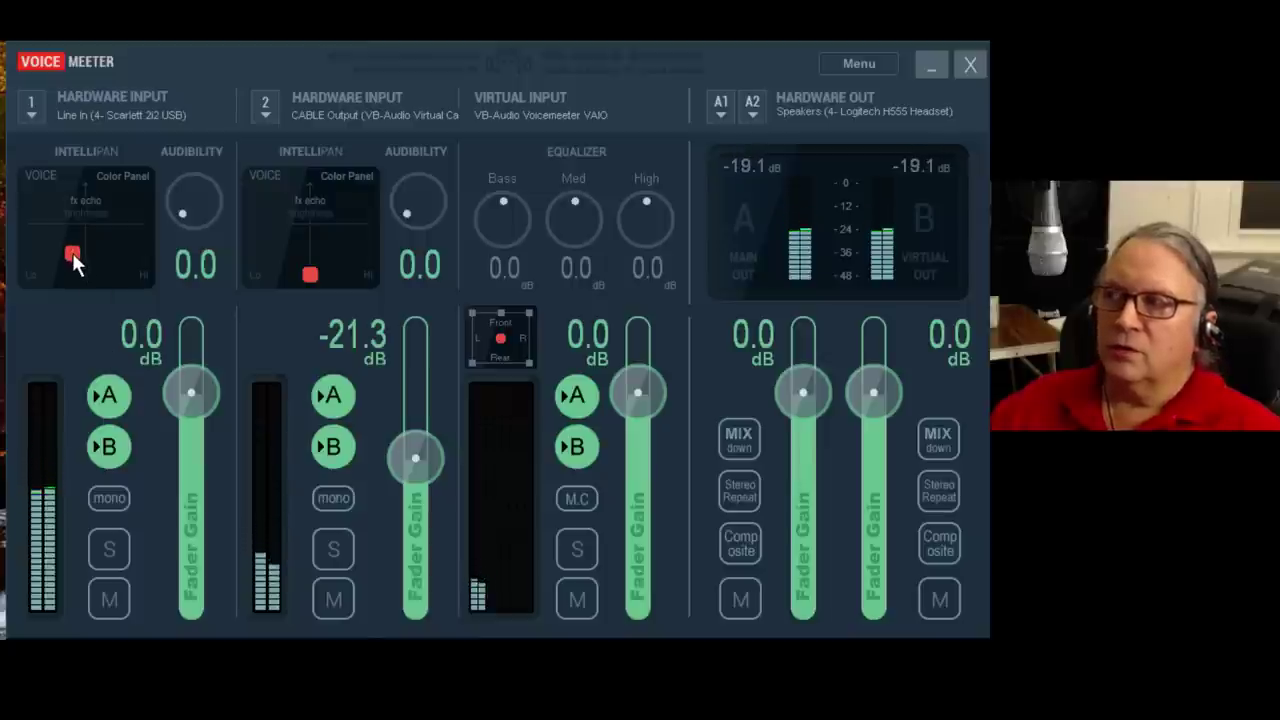
drag(74, 254, 26, 177)
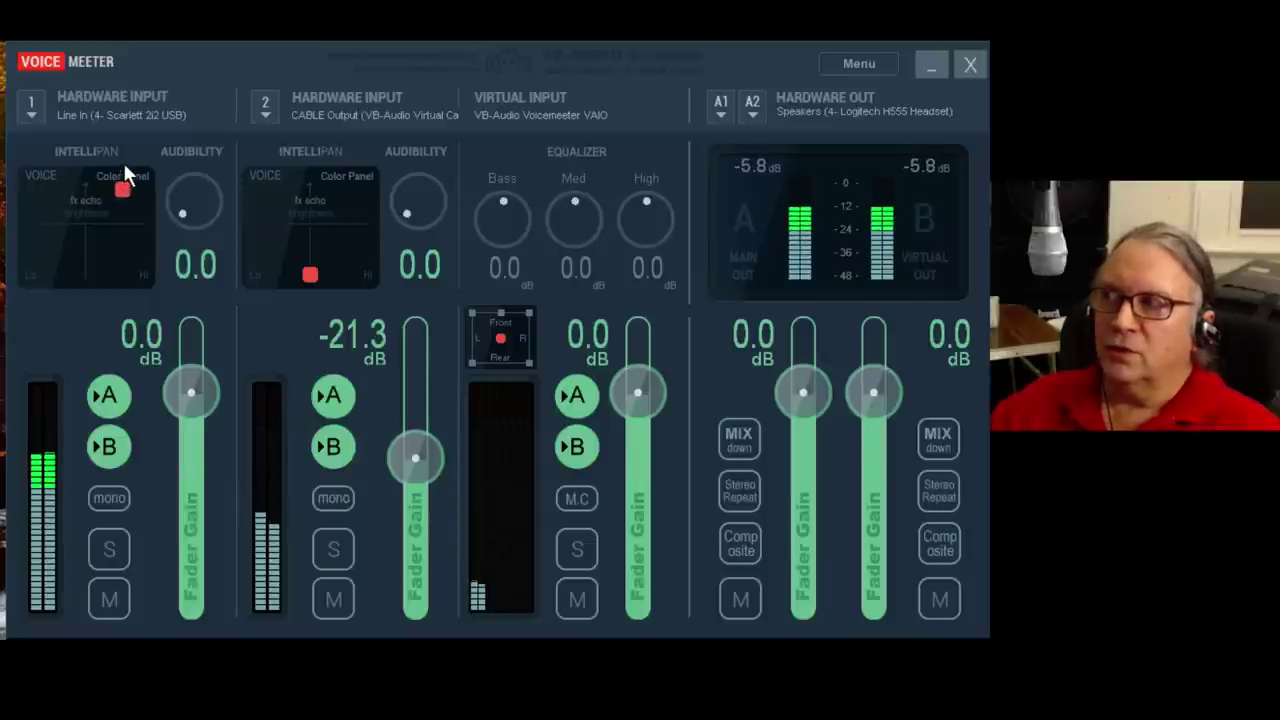
drag(136, 166, 106, 166)
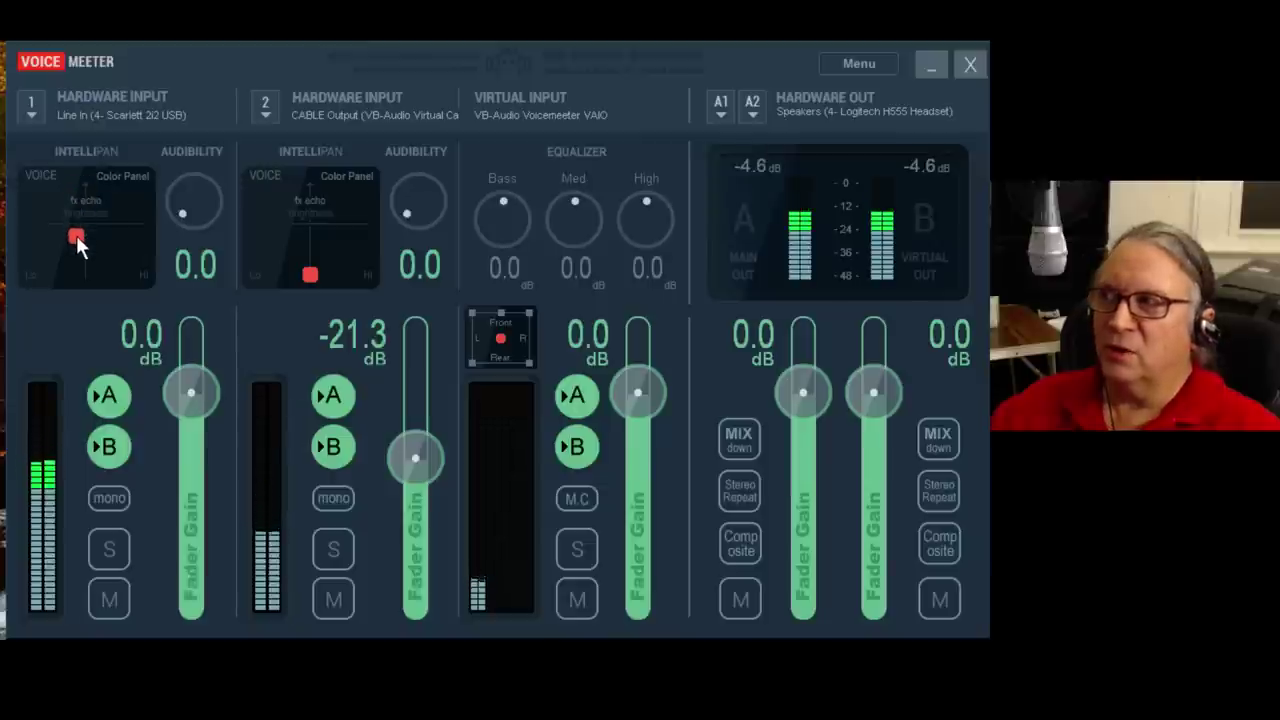
drag(76, 244, 71, 255)
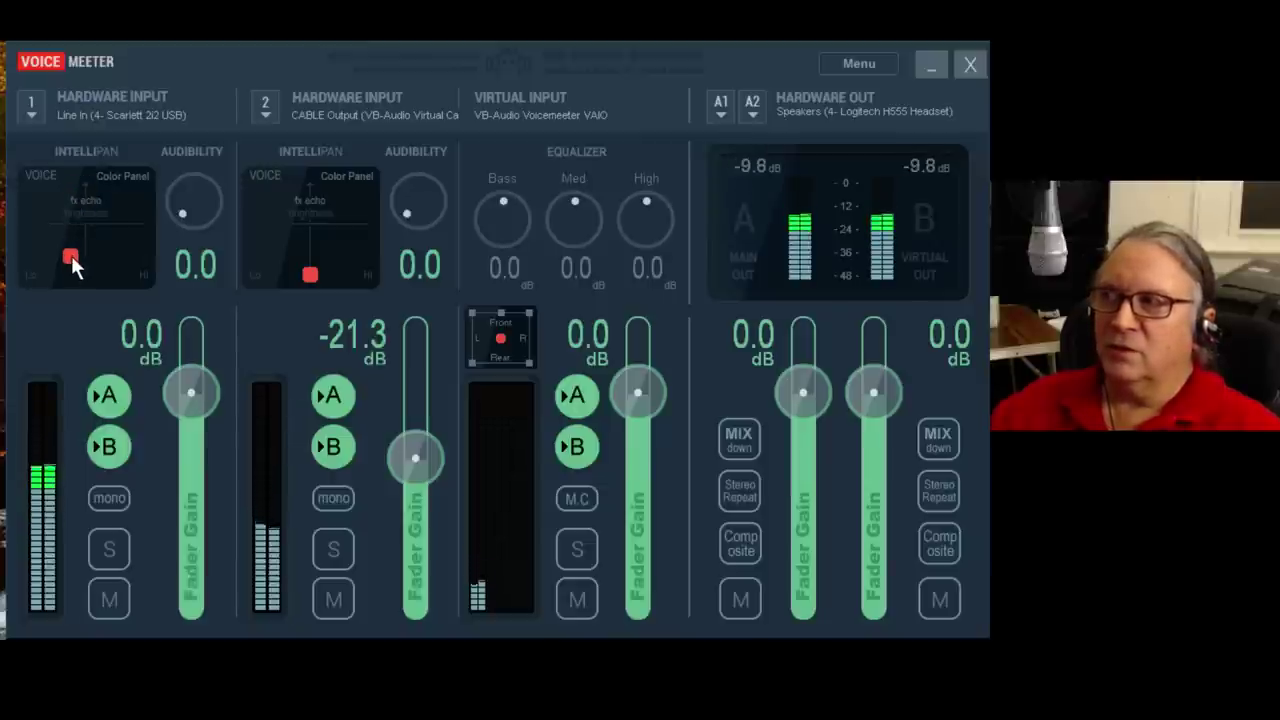
drag(71, 255, 74, 255)
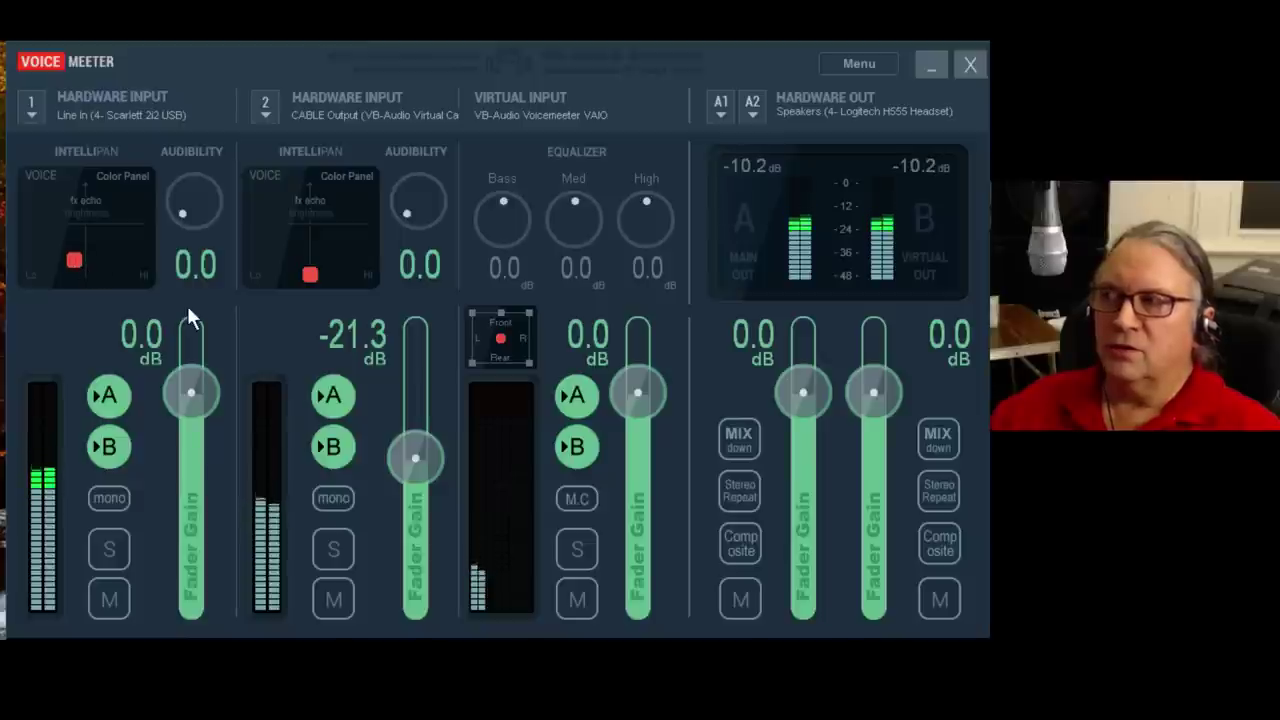
drag(74, 259, 71, 255)
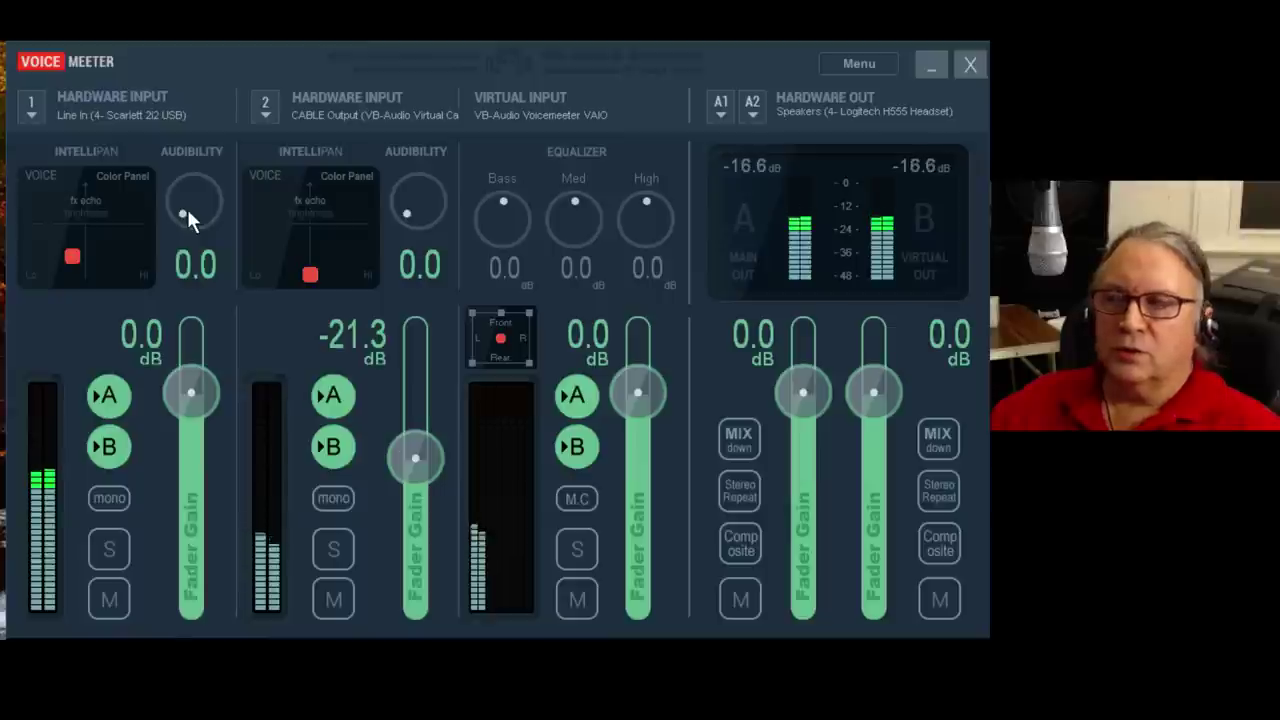
Raise the Audibility of hardware input 1 to 2.1 and temporarily mute hardware input 2 and the virtual input
drag(187, 209, 185, 185)
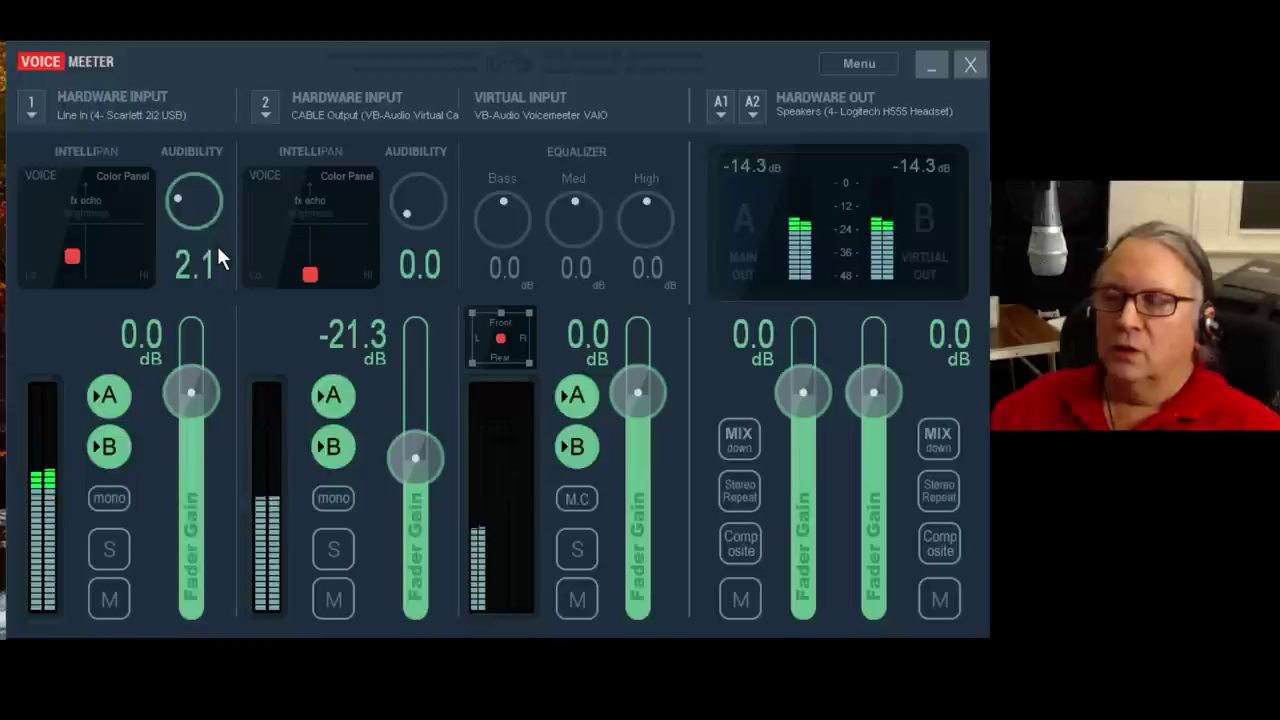
click(334, 600)
click(576, 600)
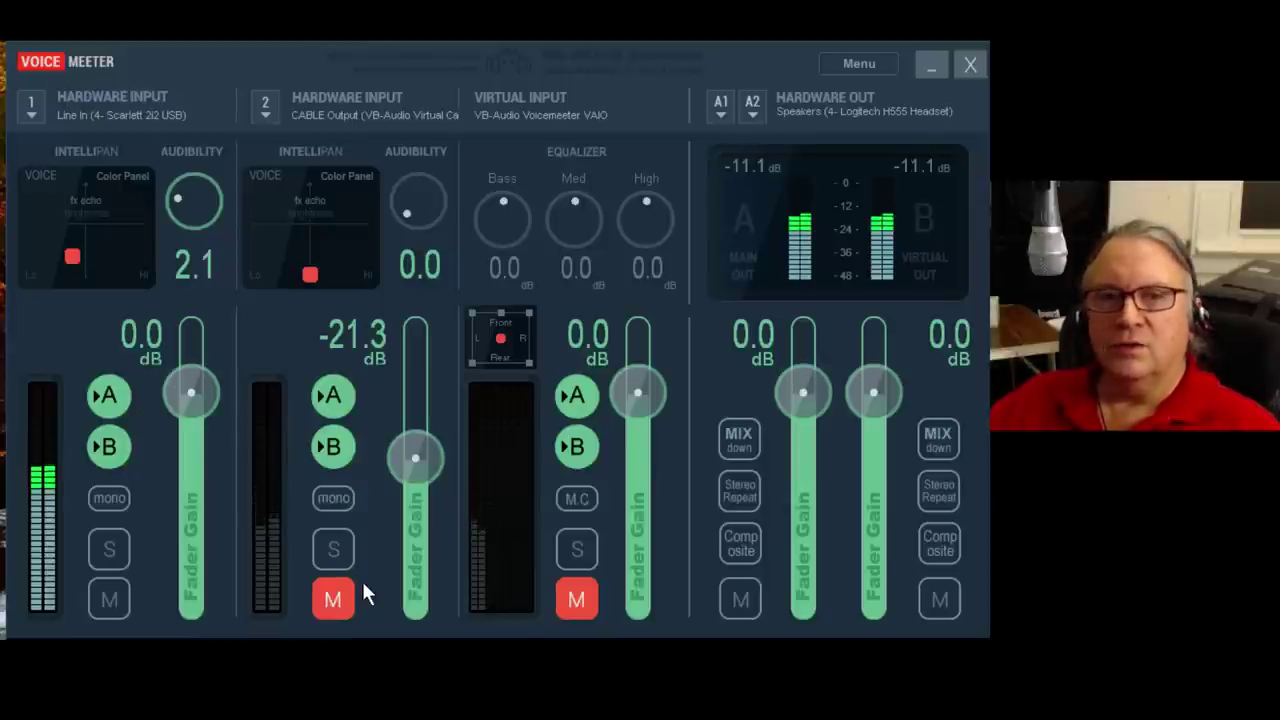
click(572, 598)
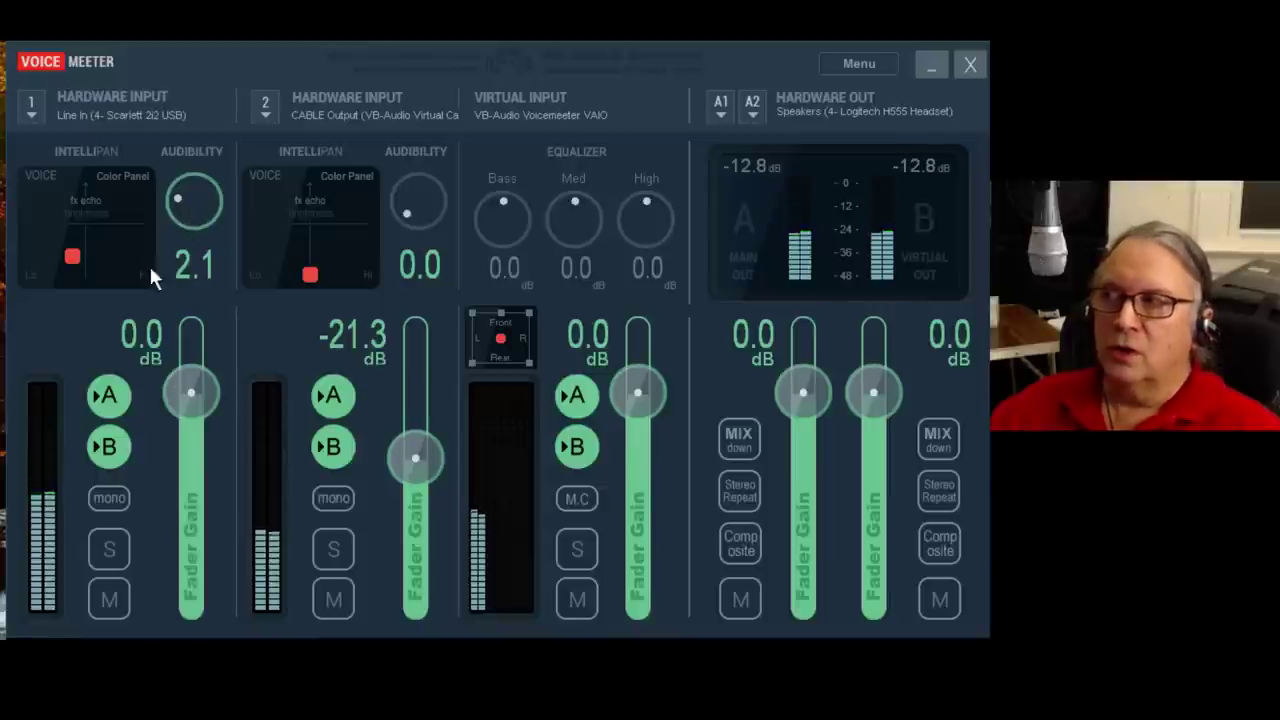
Reset the Audibility of hardware input 1 to 0.0, and try hardware input 2's Intellipan point toward Lo before resetting it
double_click(190, 199)
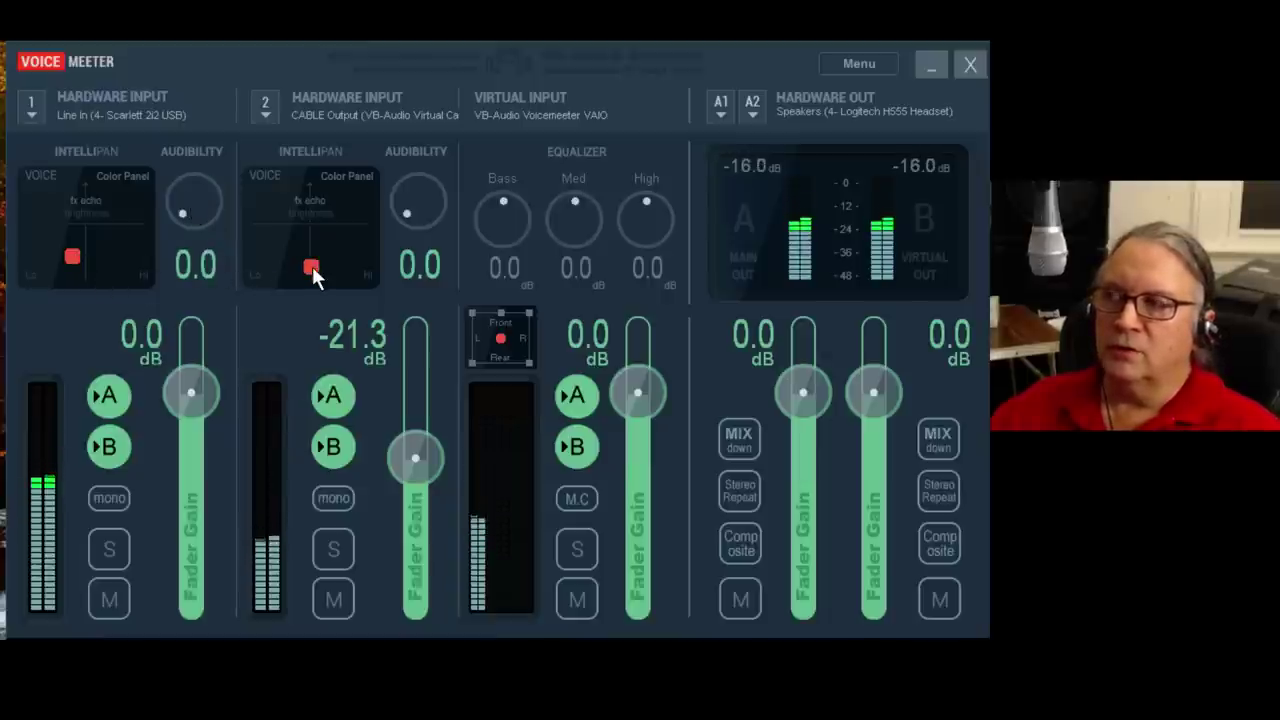
drag(312, 266, 274, 237)
double_click(274, 237)
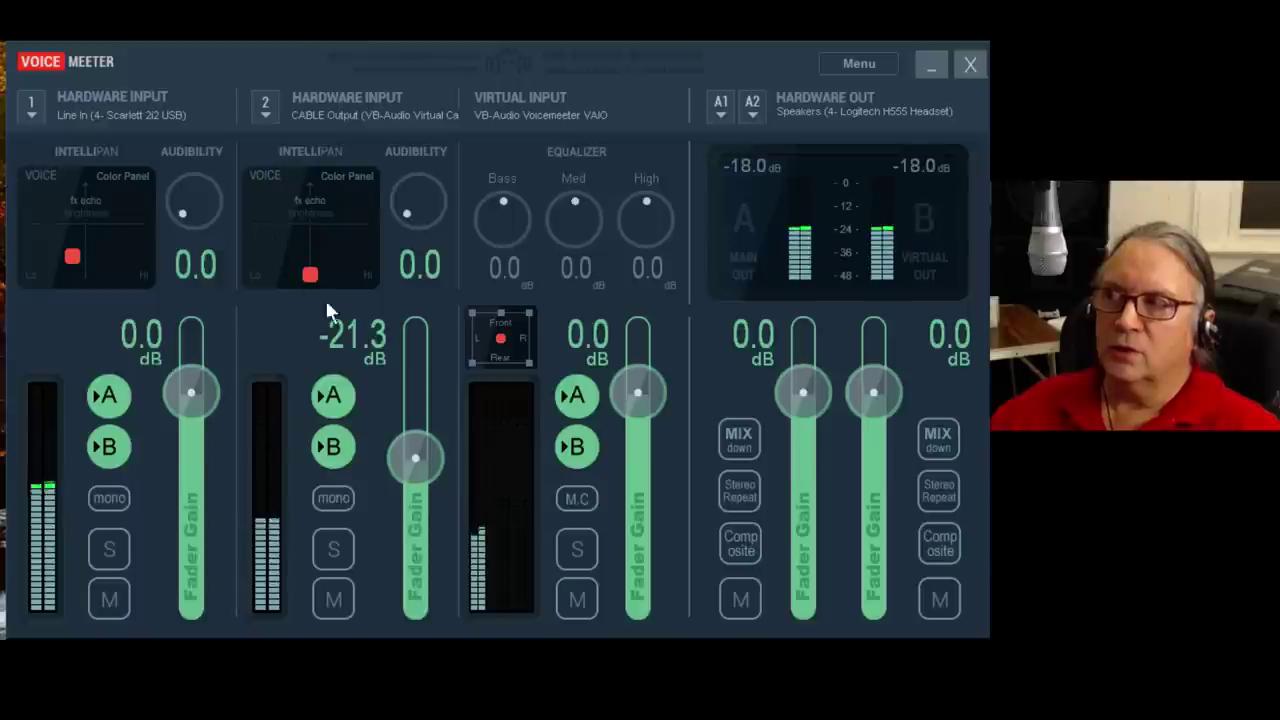
Switch hardware input 1's Intellipan to the 3D position panel, and solo hardware input 1 and the virtual input
right_click(130, 200)
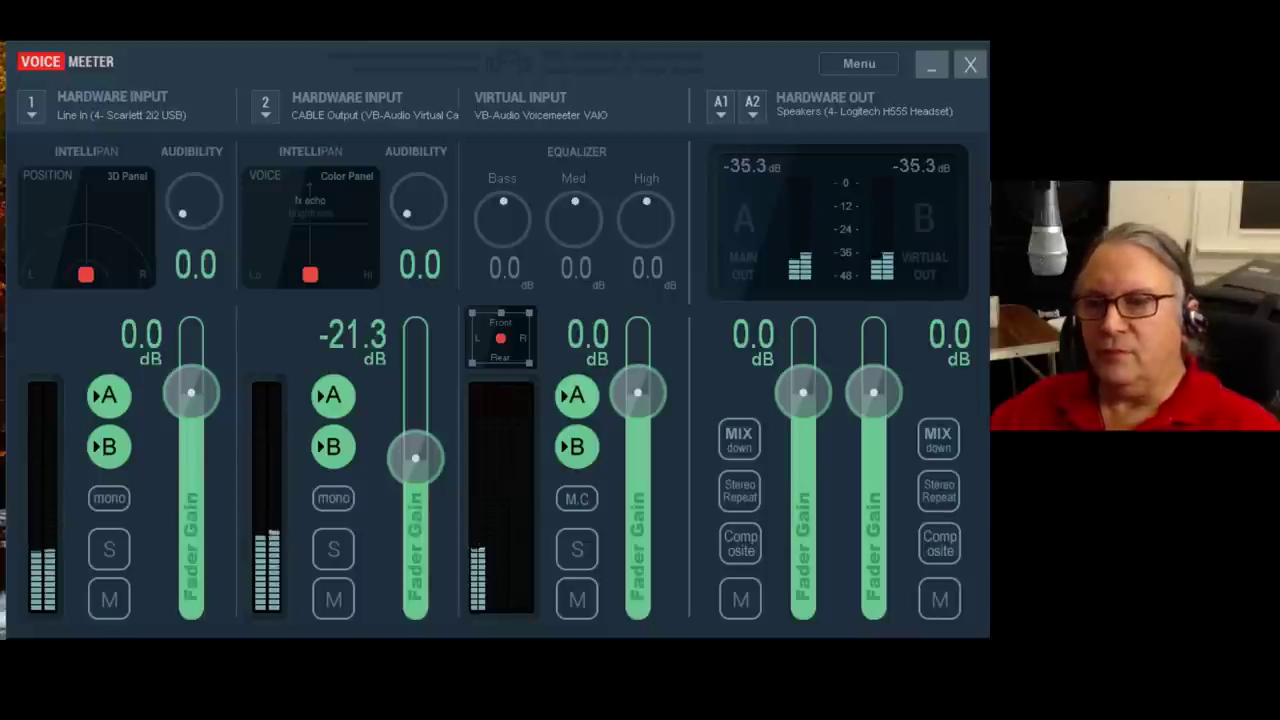
click(107, 542)
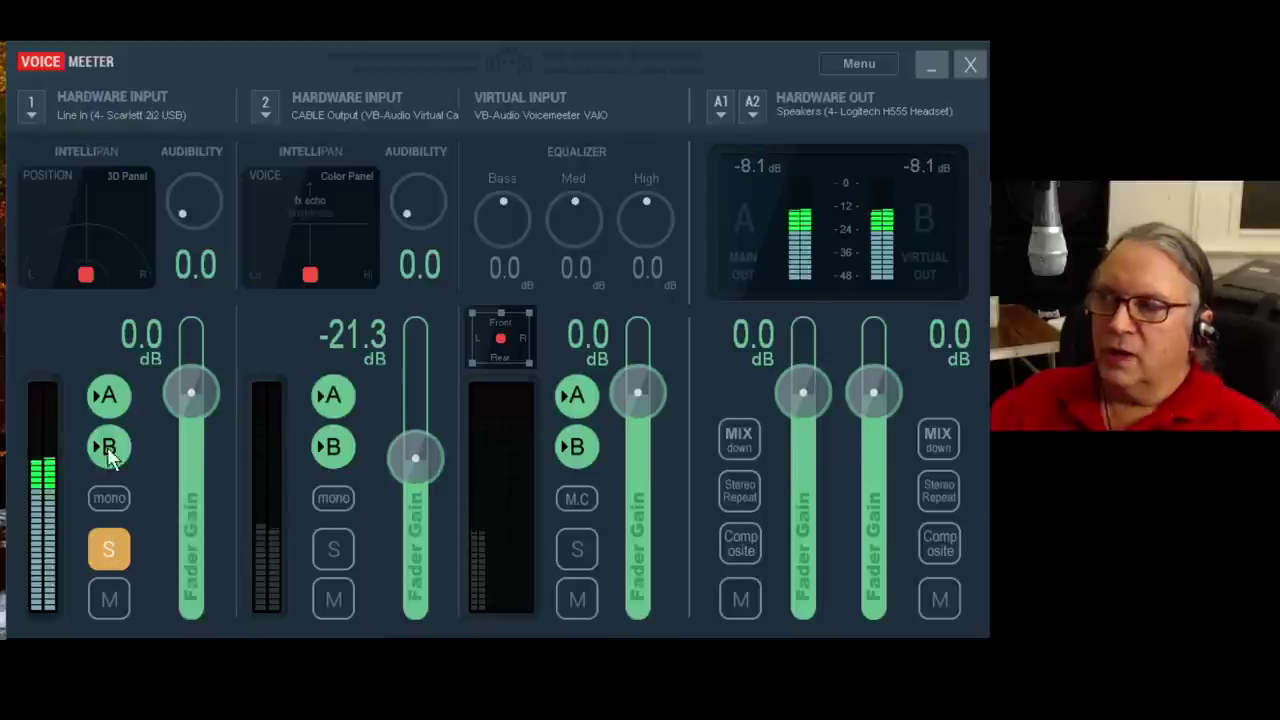
click(335, 549)
click(335, 549)
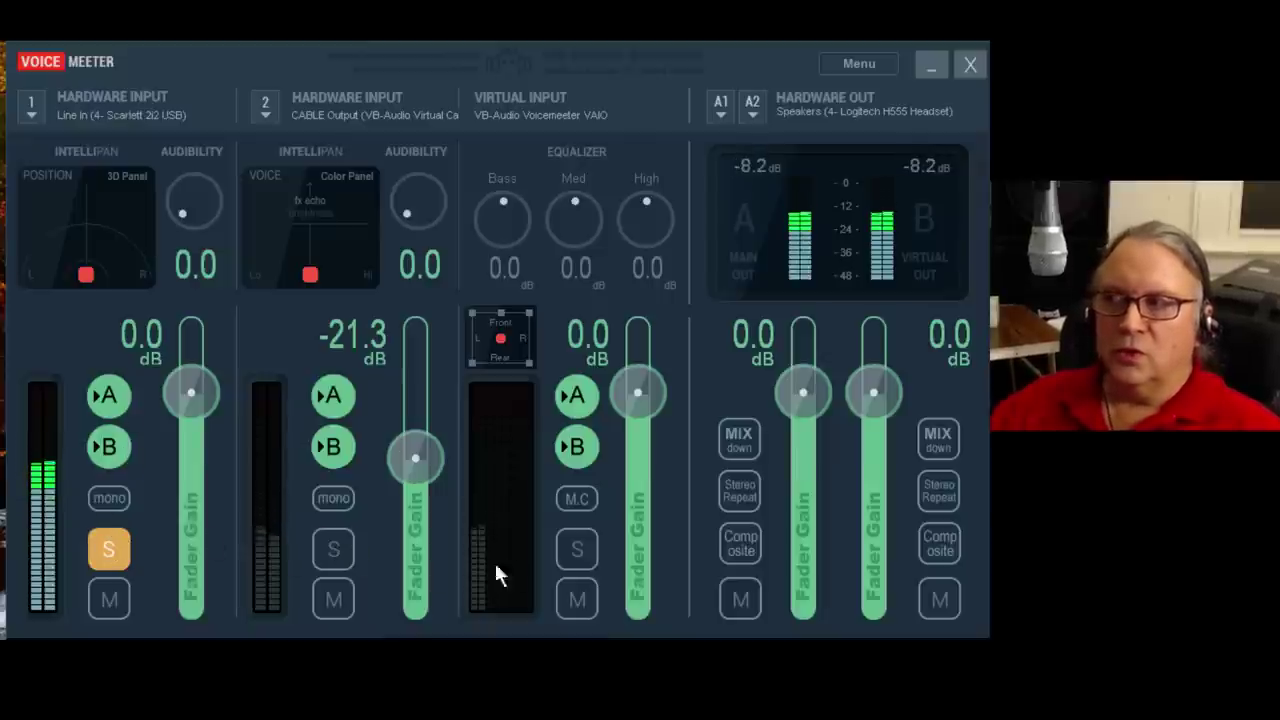
click(570, 550)
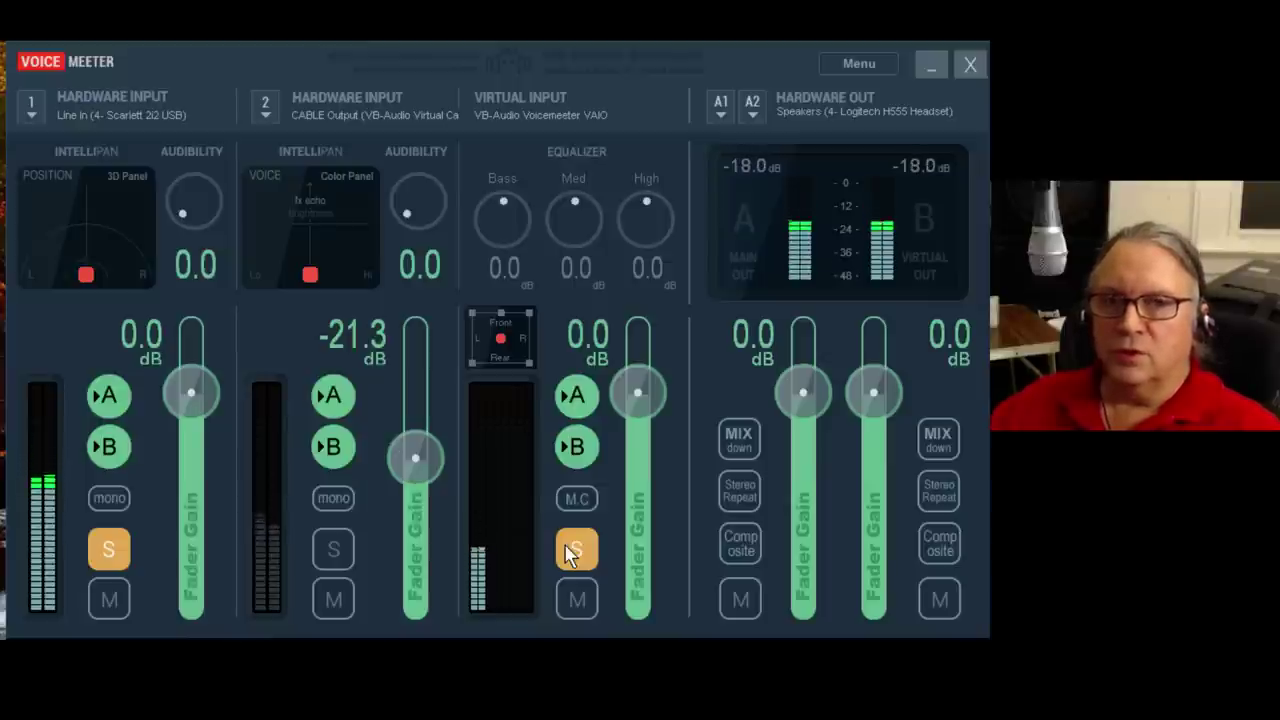
Turn off solo on the virtual input and on hardware input 1
click(570, 550)
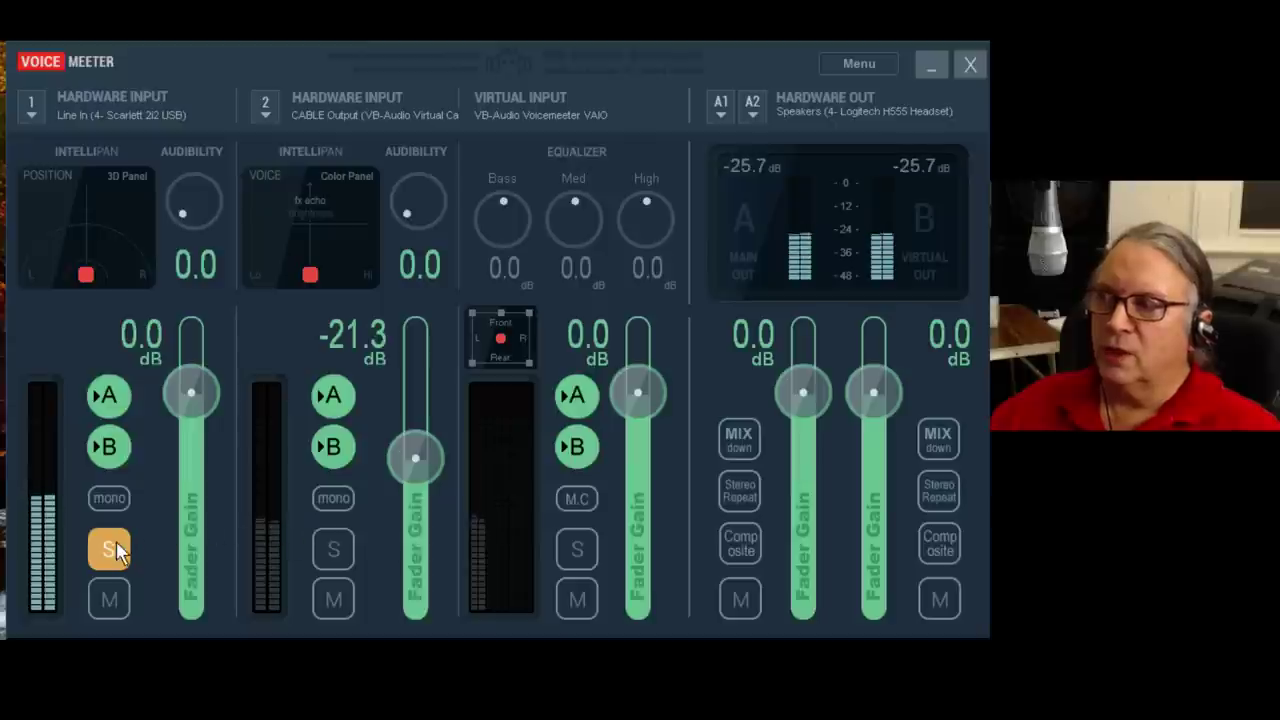
click(114, 546)
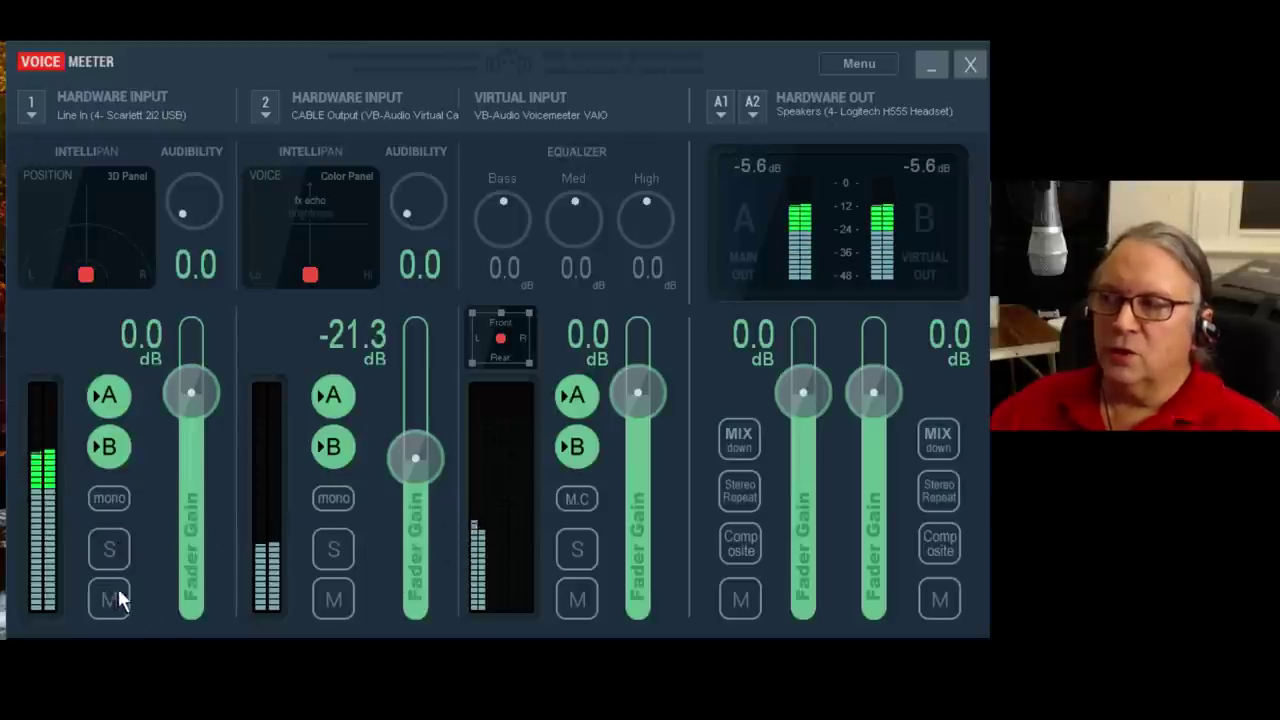
Temporarily mute hardware input 2 and the virtual input one after the other, and briefly toggle mono on hardware input 1
click(334, 592)
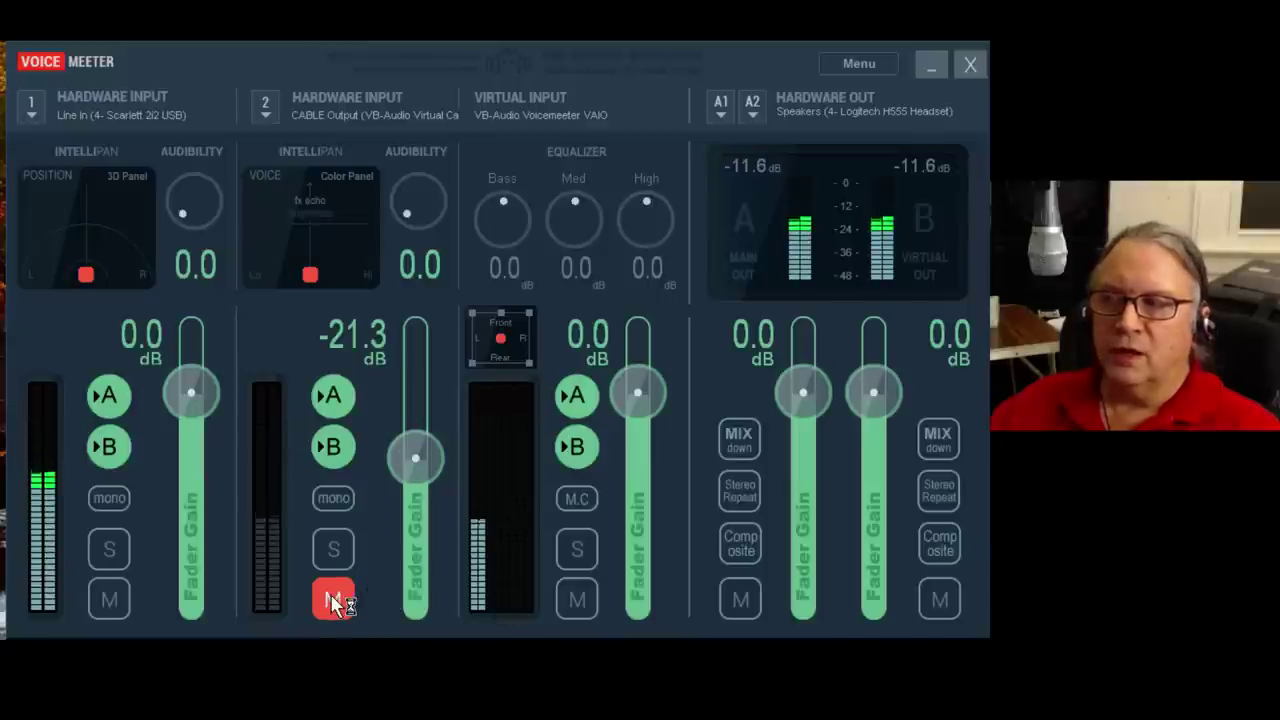
click(344, 598)
click(577, 599)
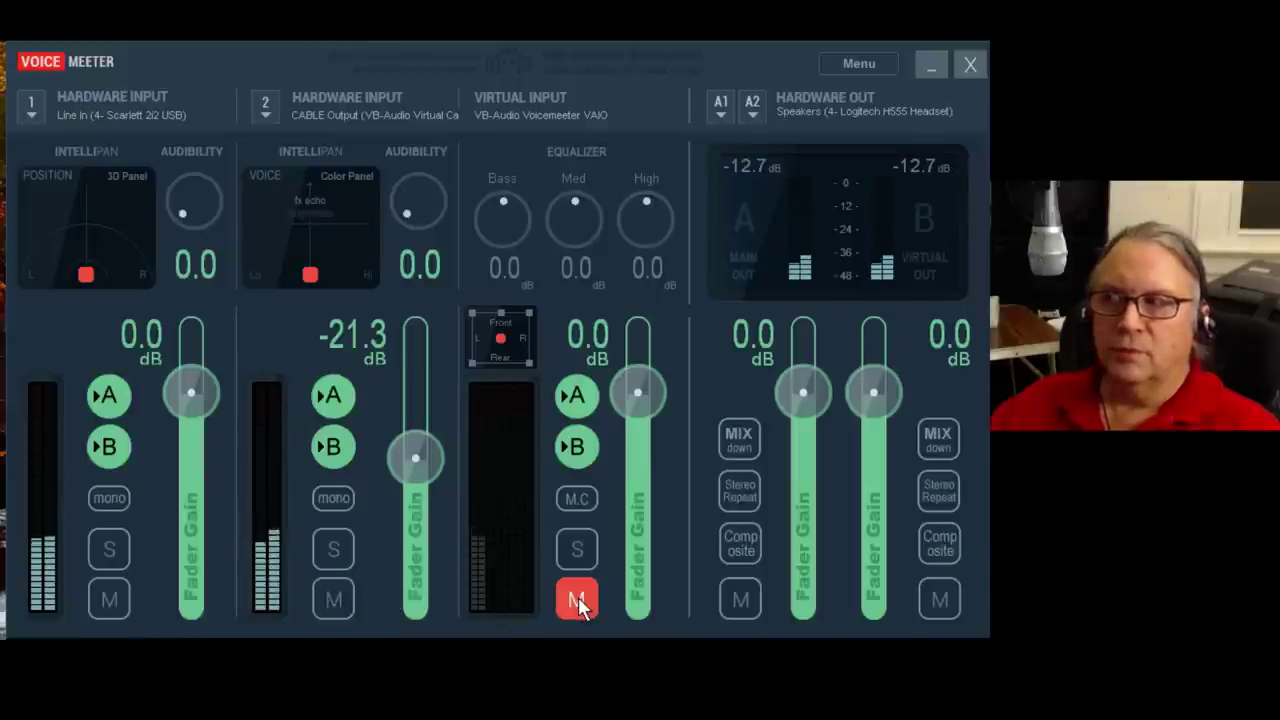
click(578, 597)
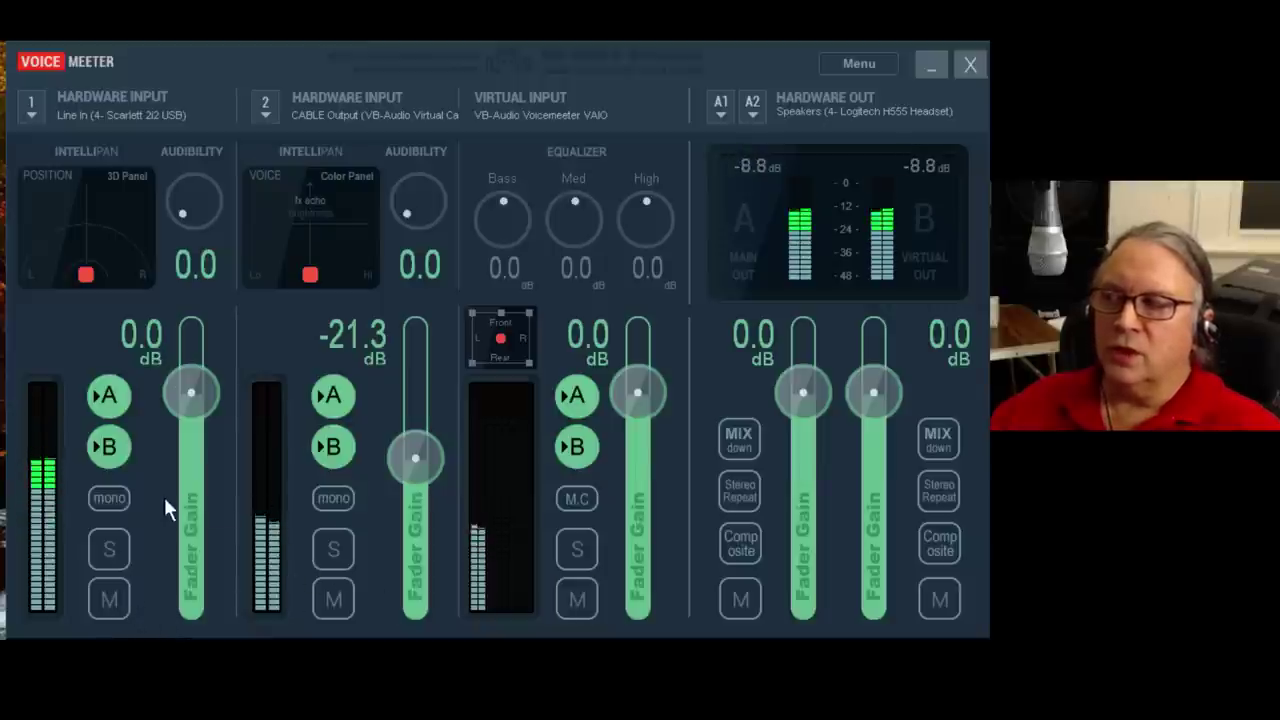
click(120, 501)
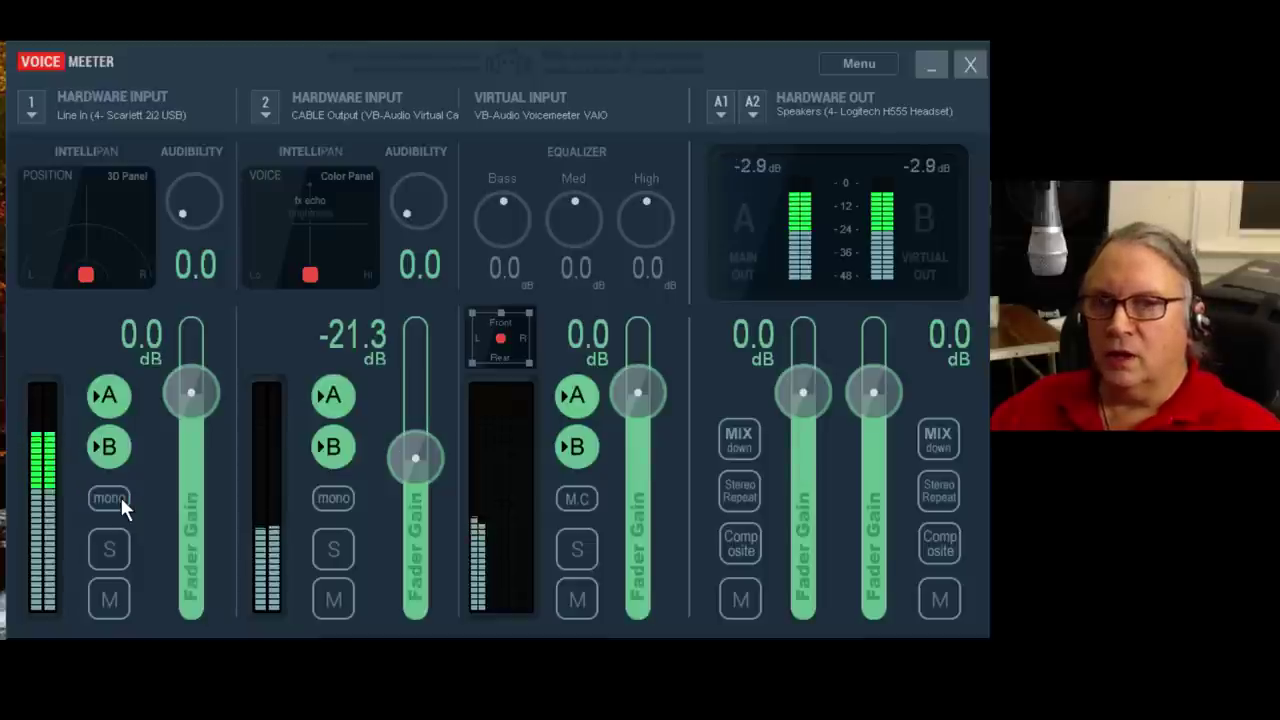
click(120, 496)
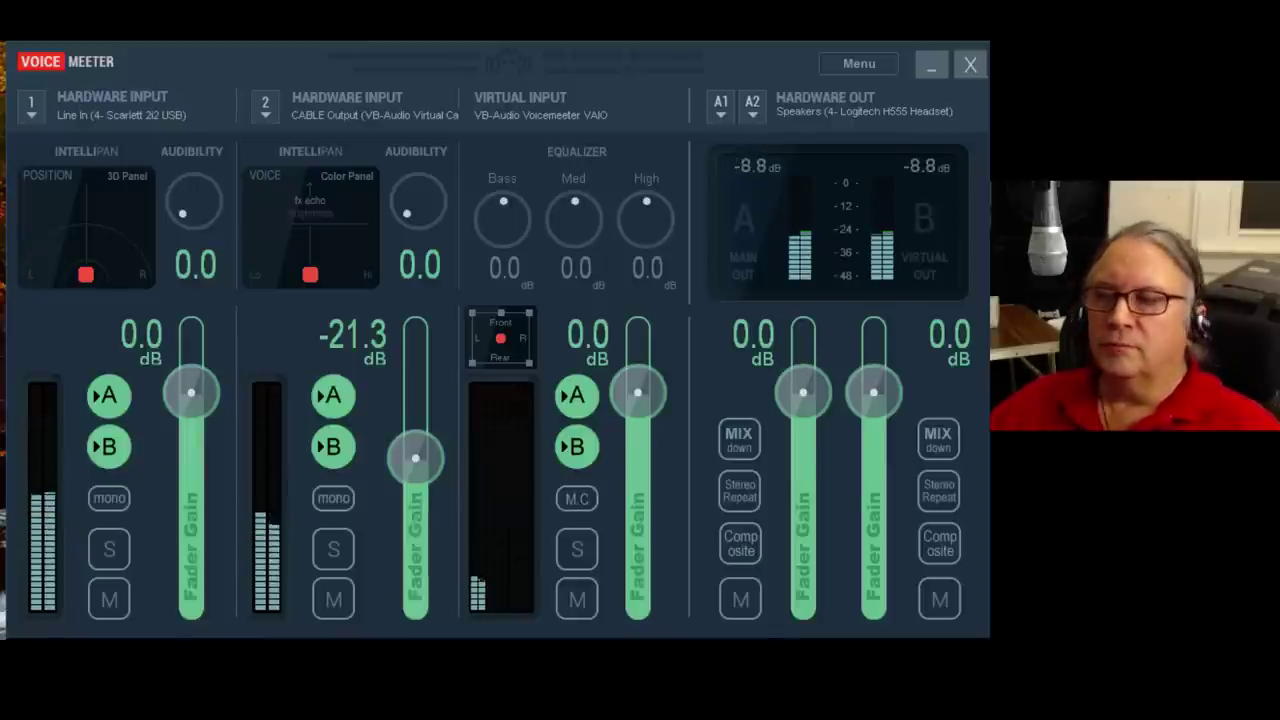
Switch to the Windows Sound settings and examine the default-device options for CABLE Input and VoiceMeeter Input among the playback devices
drag(809, 266, 714, 171)
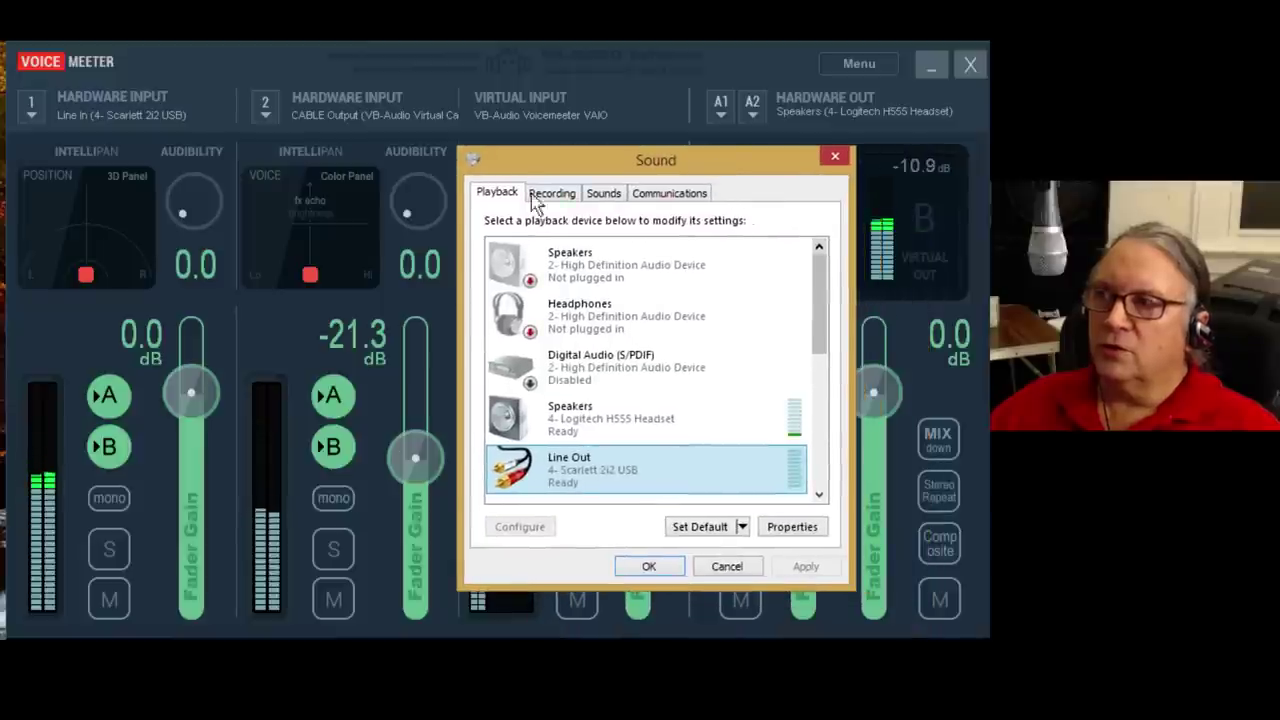
drag(680, 170, 650, 150)
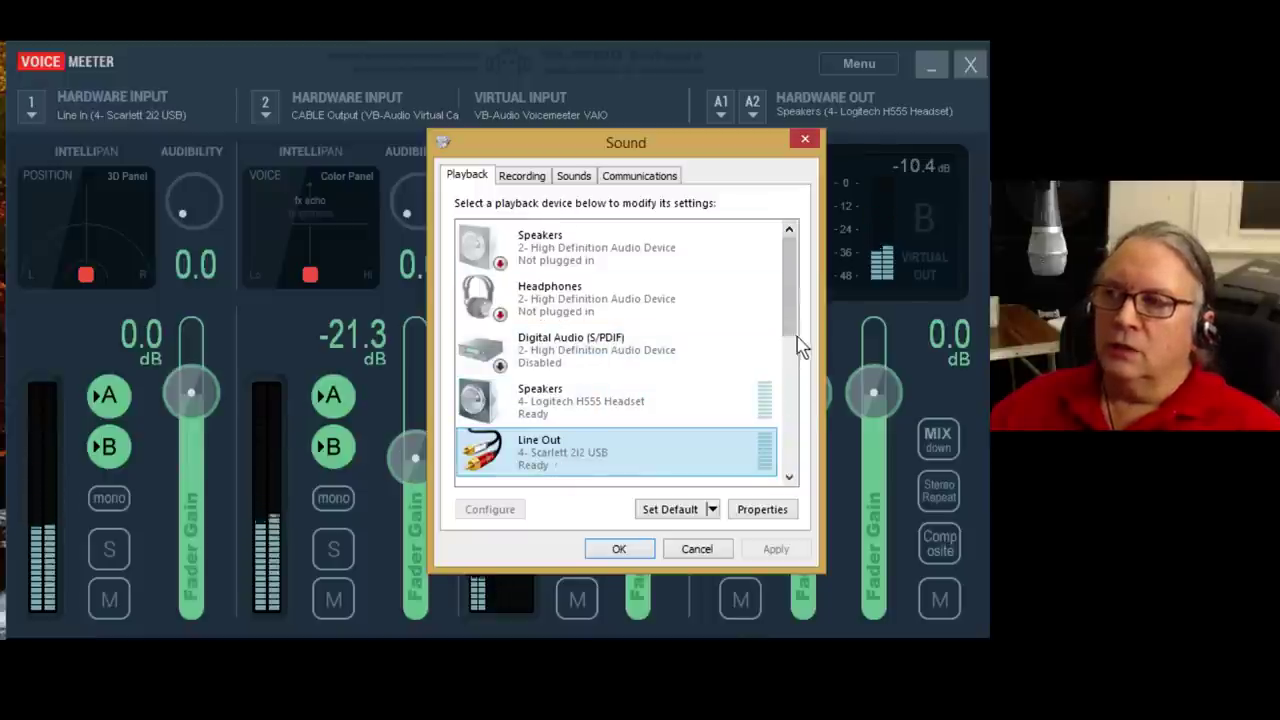
drag(794, 329, 793, 487)
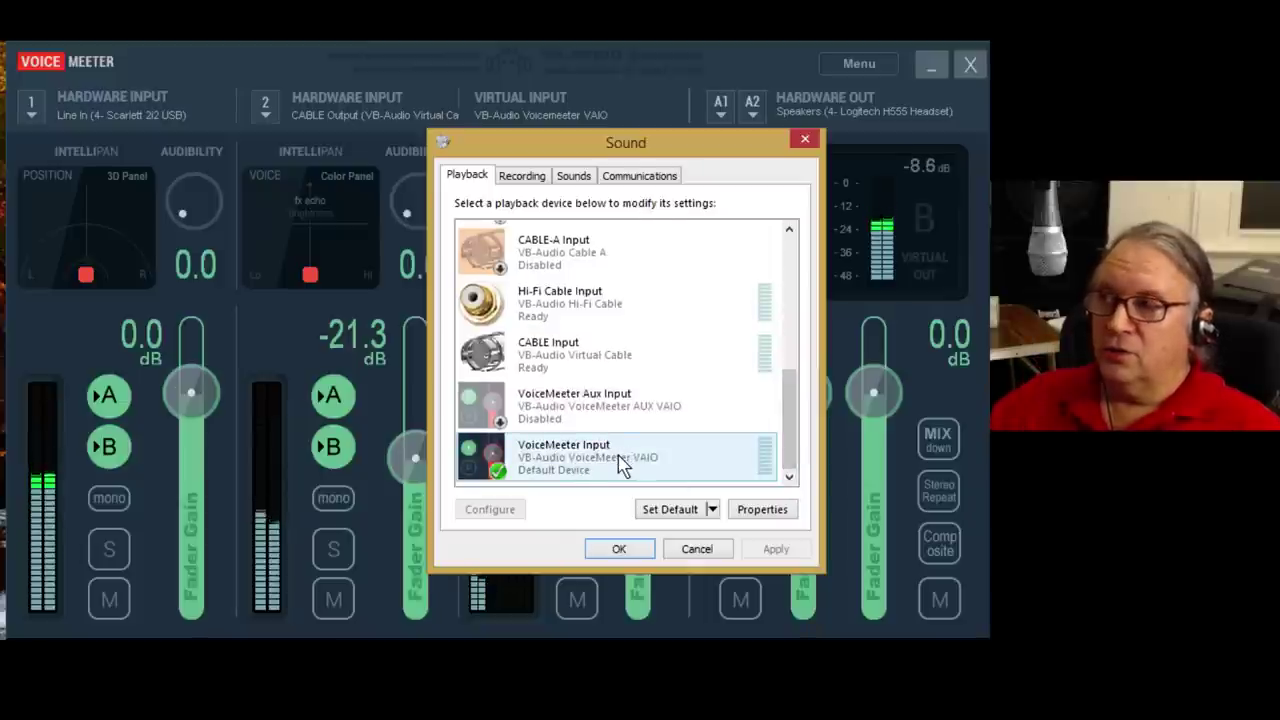
click(566, 356)
right_click(564, 357)
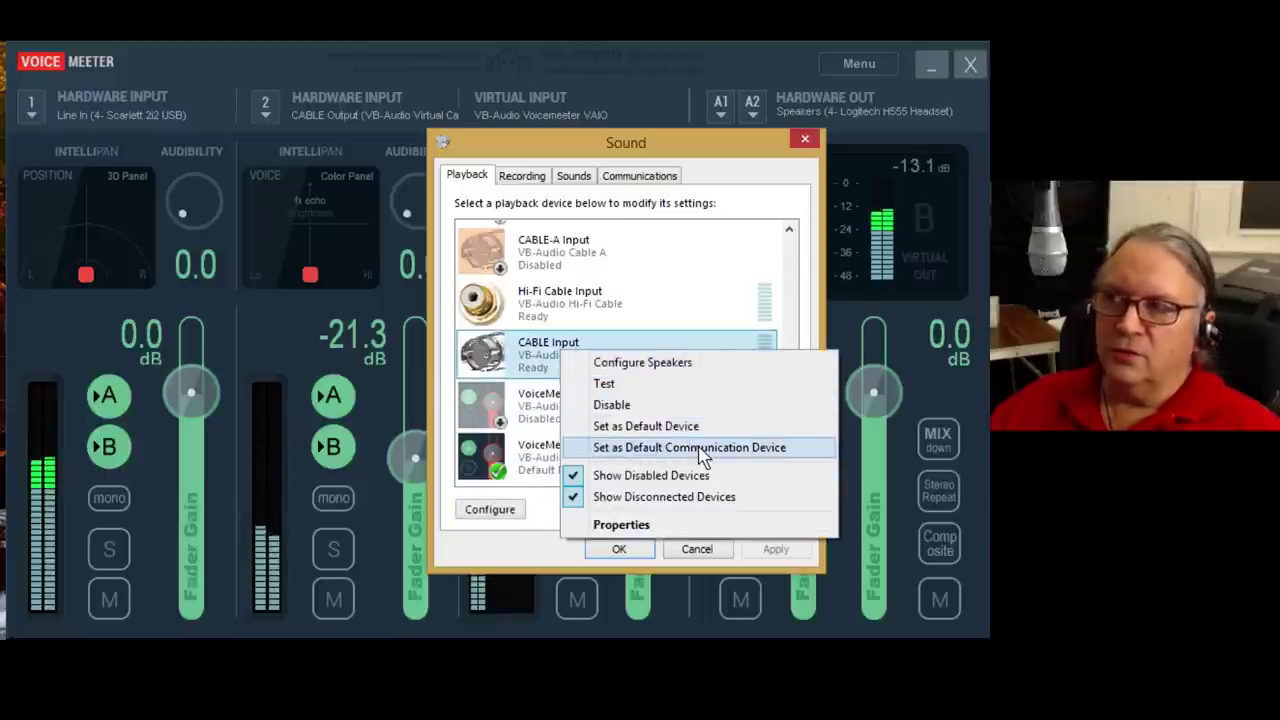
click(533, 464)
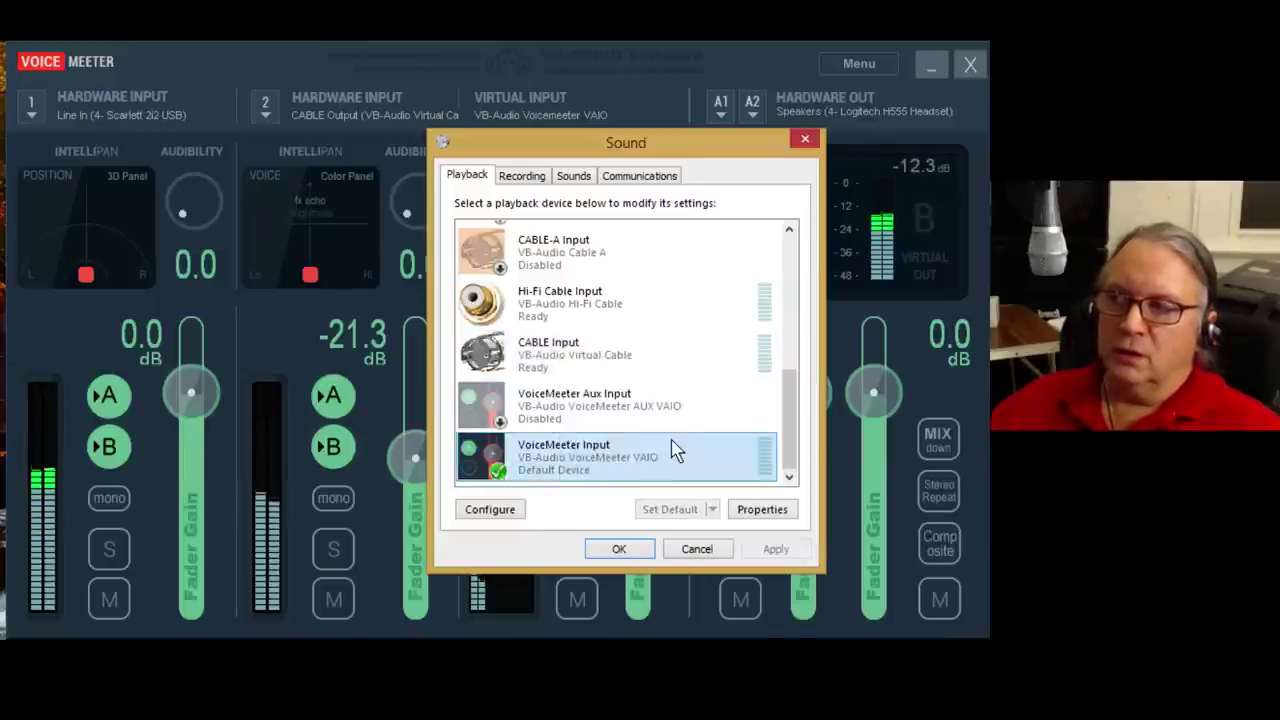
right_click(587, 467)
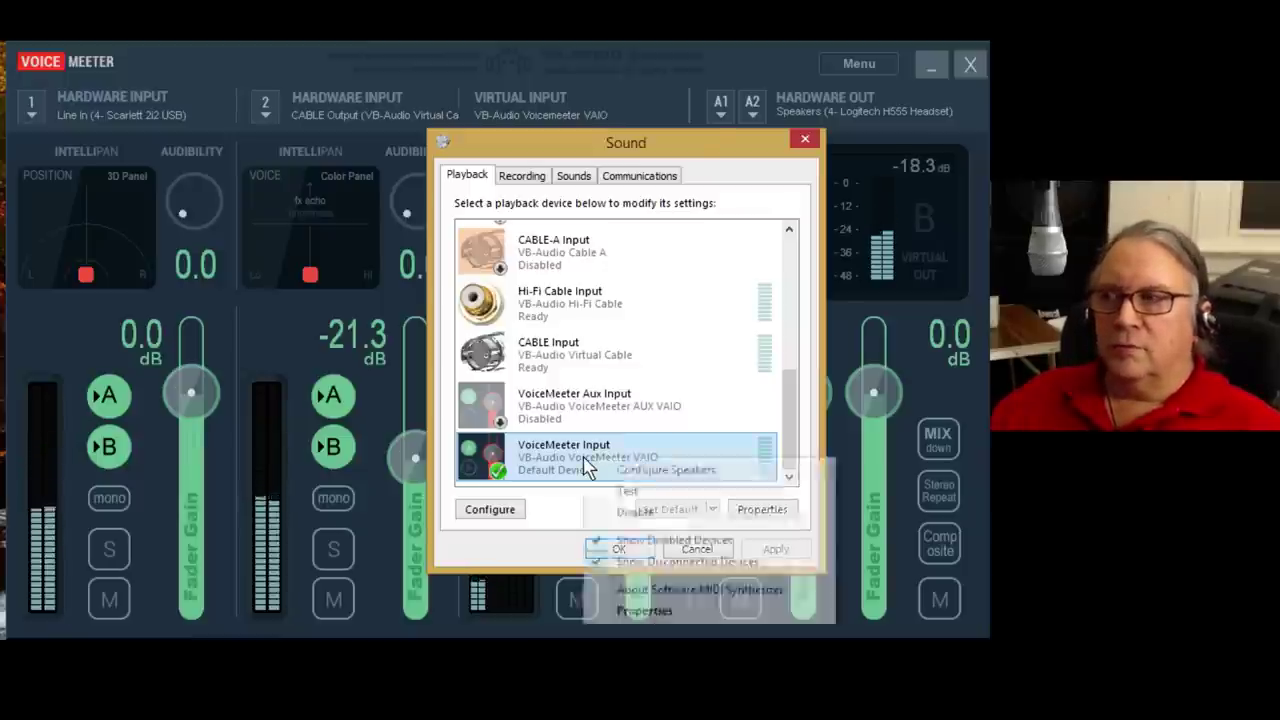
right_click(590, 363)
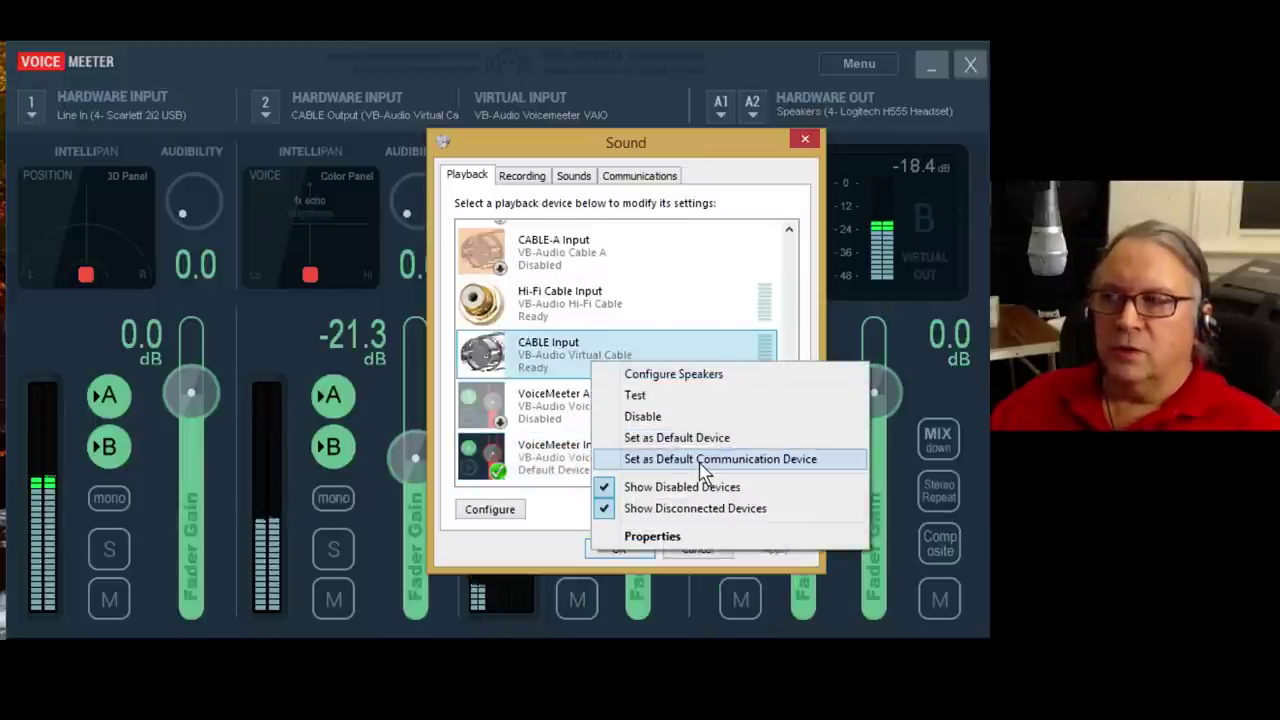
click(543, 468)
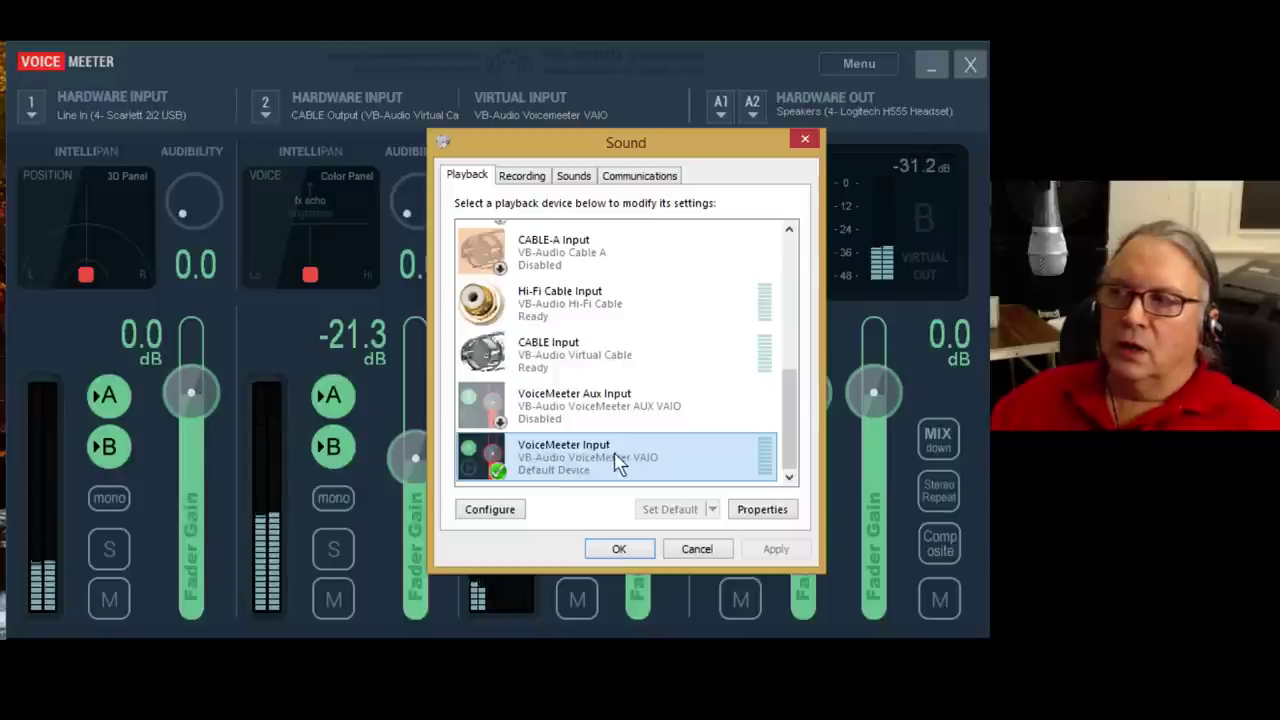
Check the VoiceMeeter Output entry among the Windows recording devices
click(522, 176)
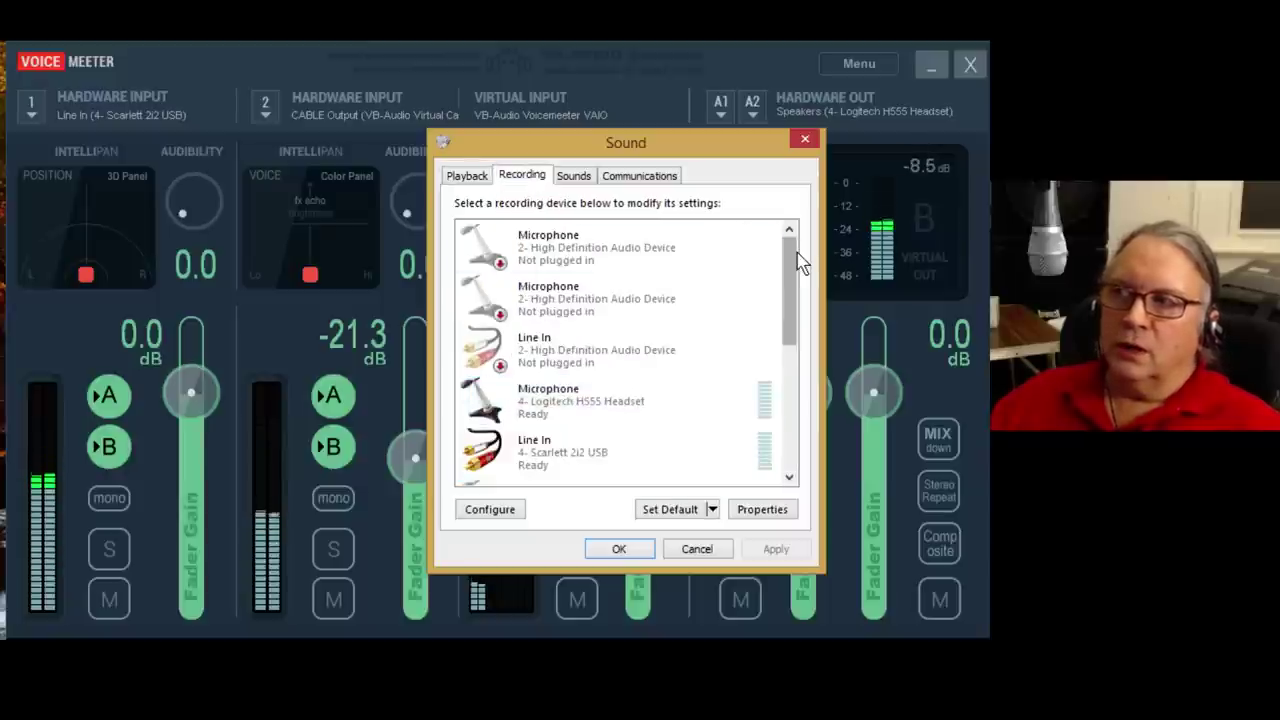
drag(794, 263, 801, 428)
click(572, 450)
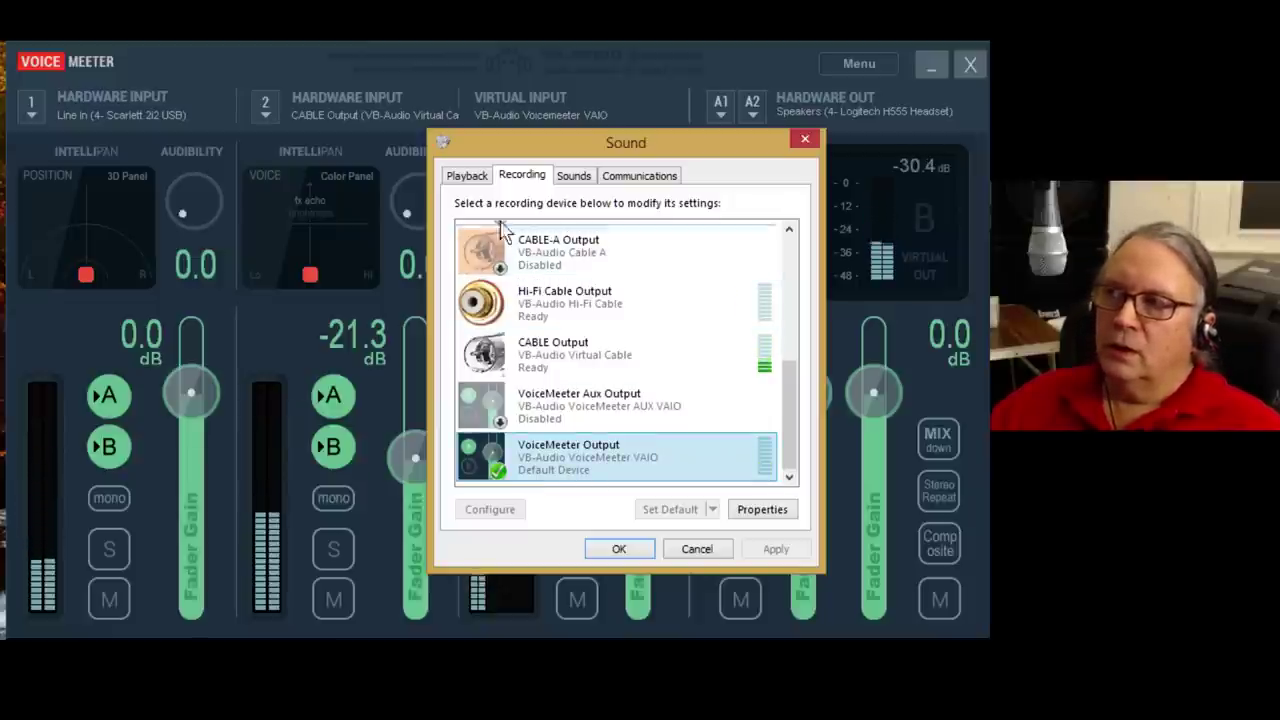
Return to the playback devices and view the speaker configuration choices of VoiceMeeter Input, leaving them without changes
click(471, 183)
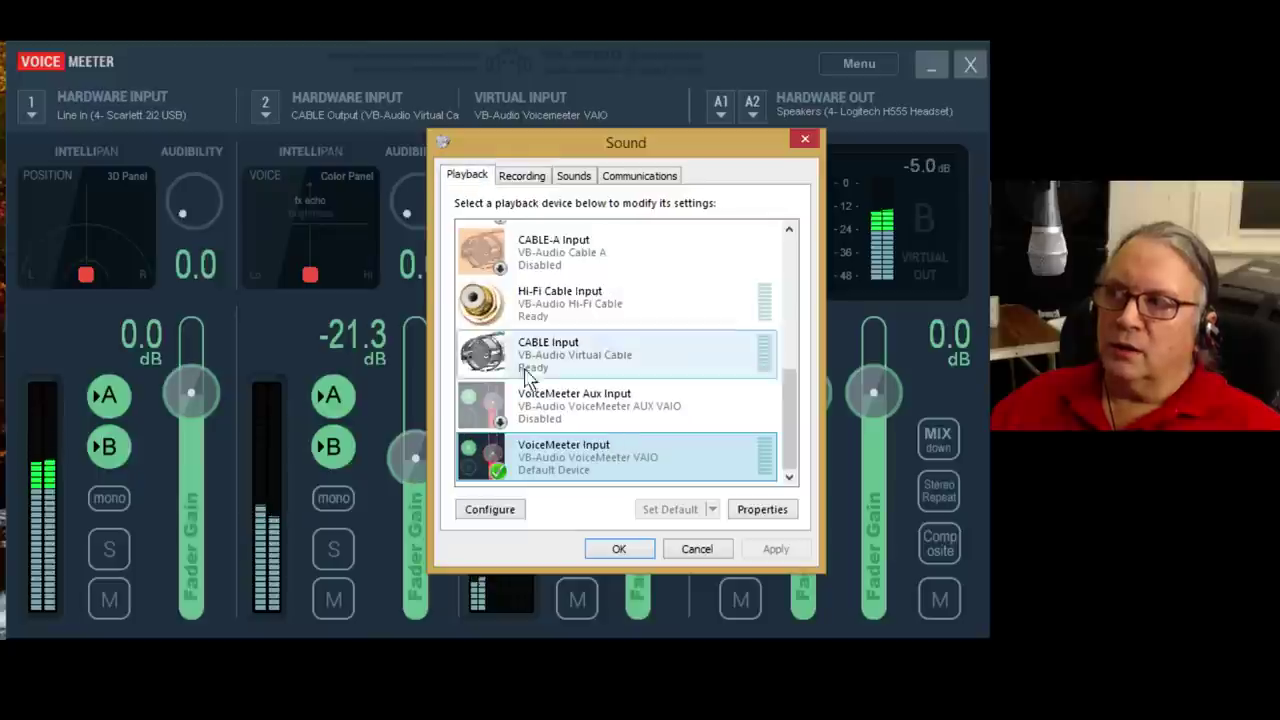
click(490, 510)
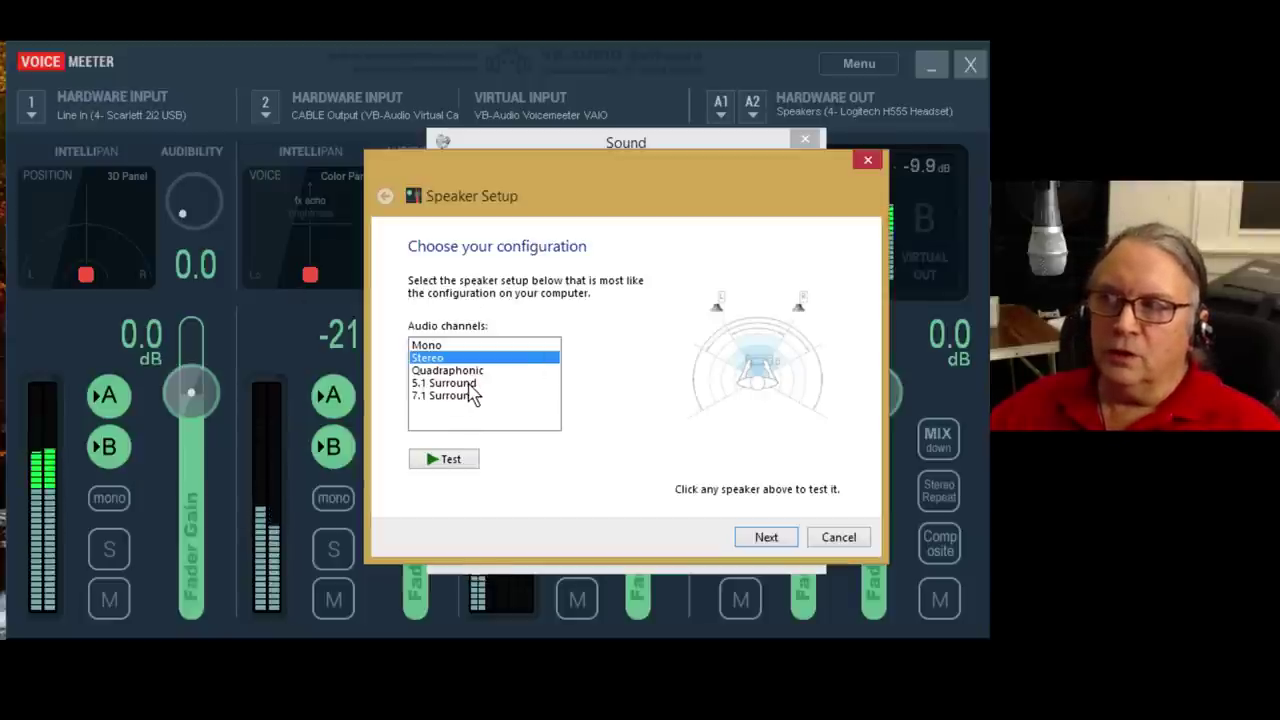
click(830, 538)
Inspect the default sample rate and exclusive mode settings of VoiceMeeter Input, and leave the Sound settings without changes
click(606, 474)
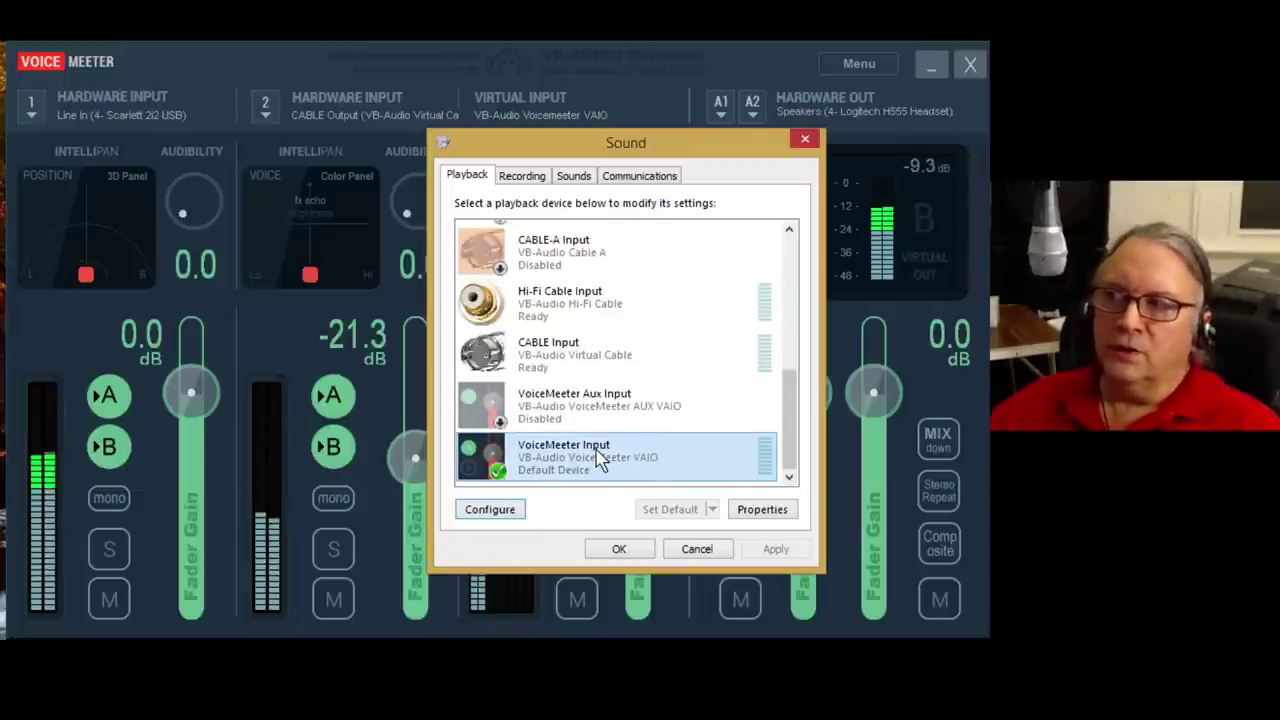
double_click(598, 458)
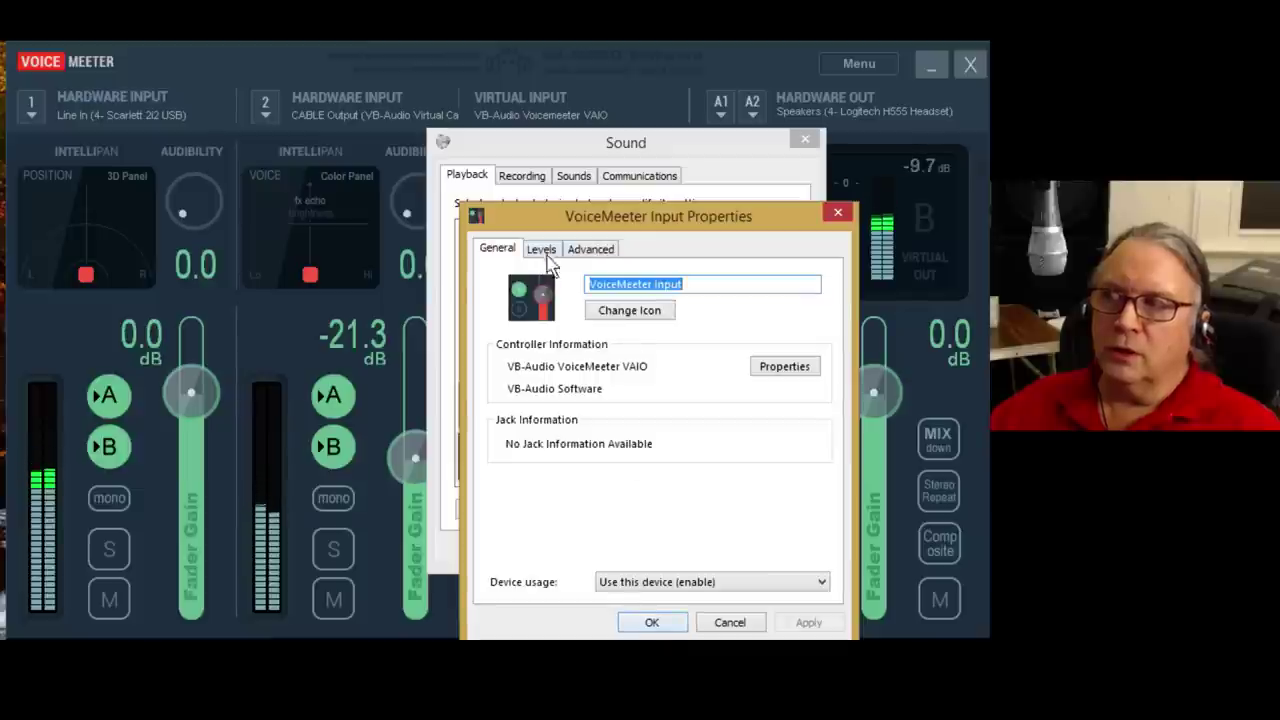
click(588, 256)
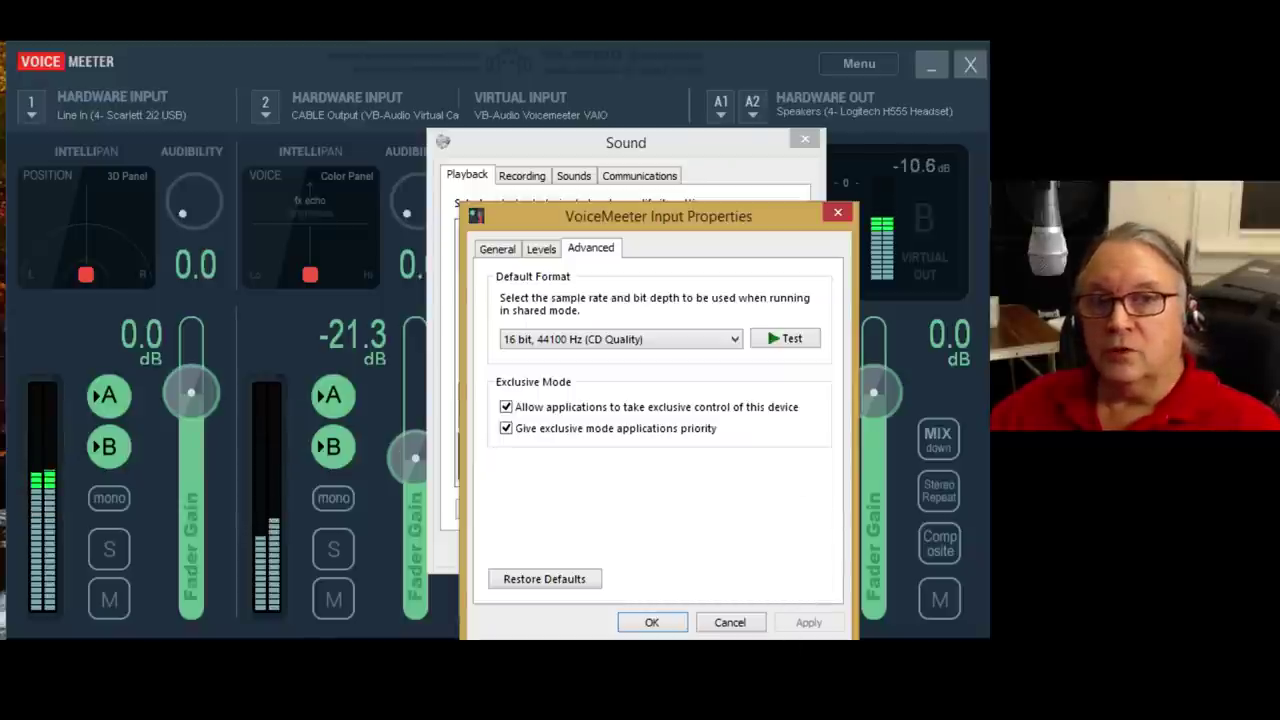
mouse_move(657, 517)
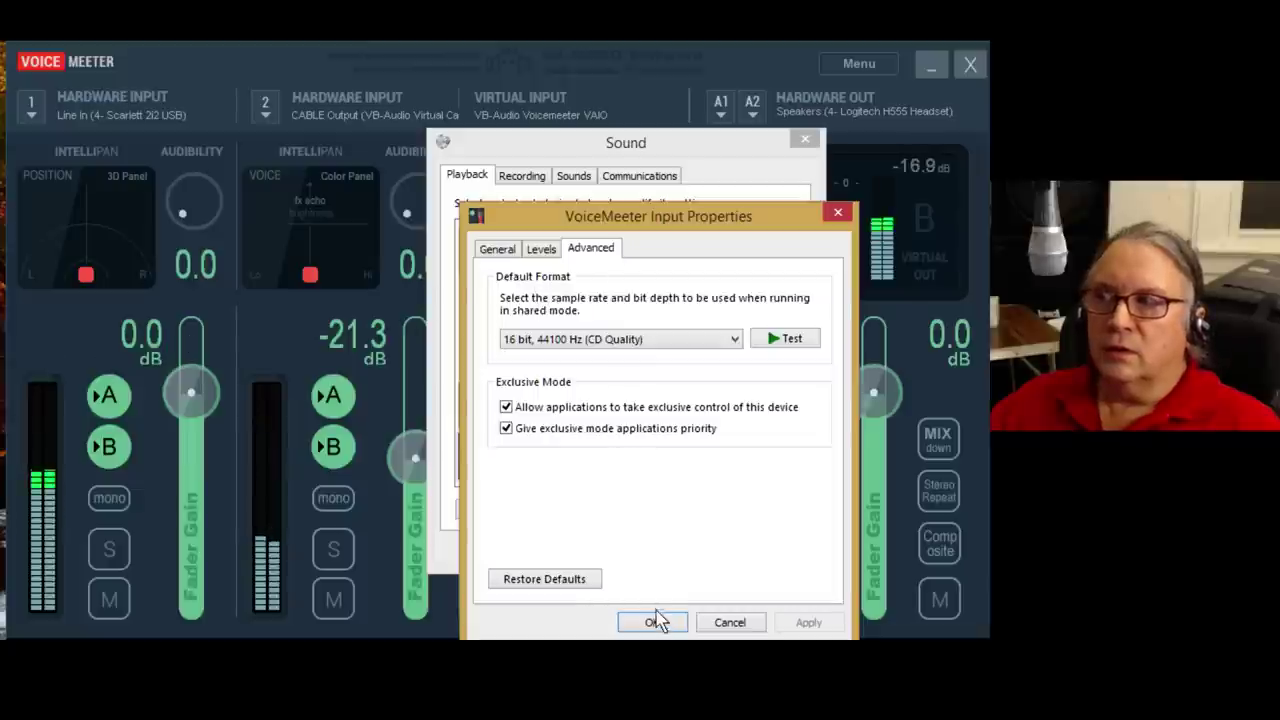
click(710, 627)
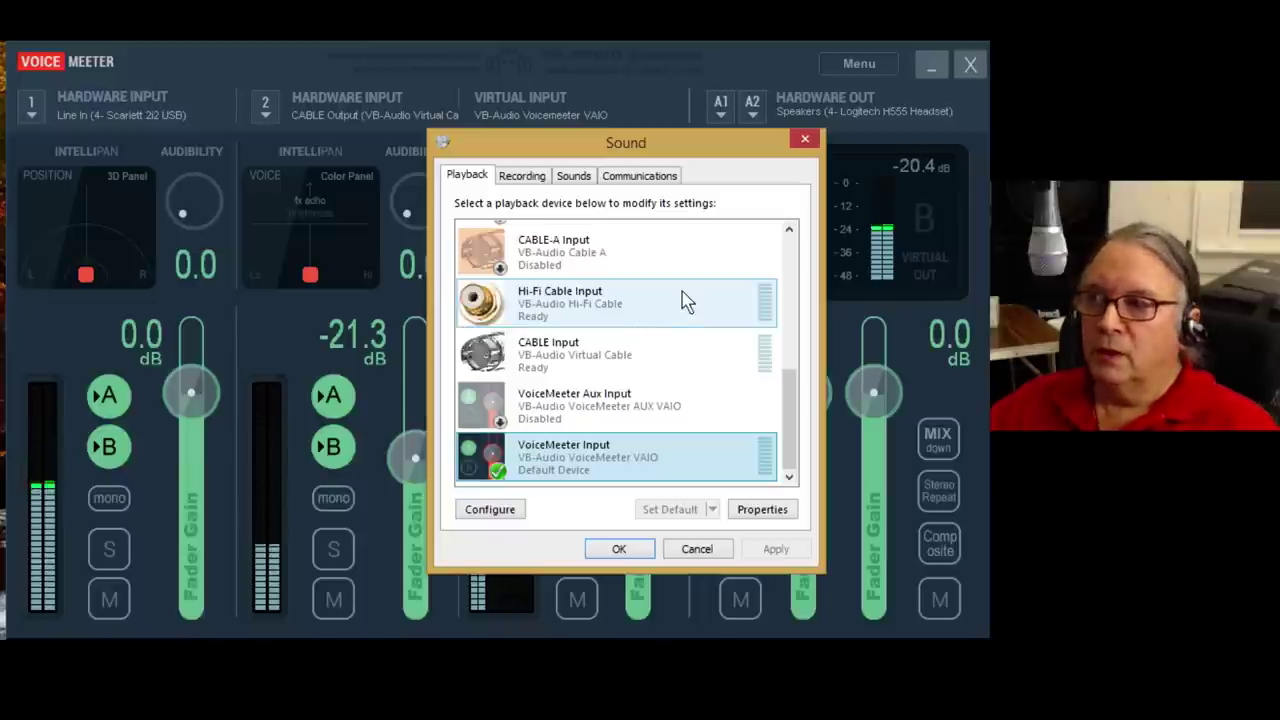
click(705, 550)
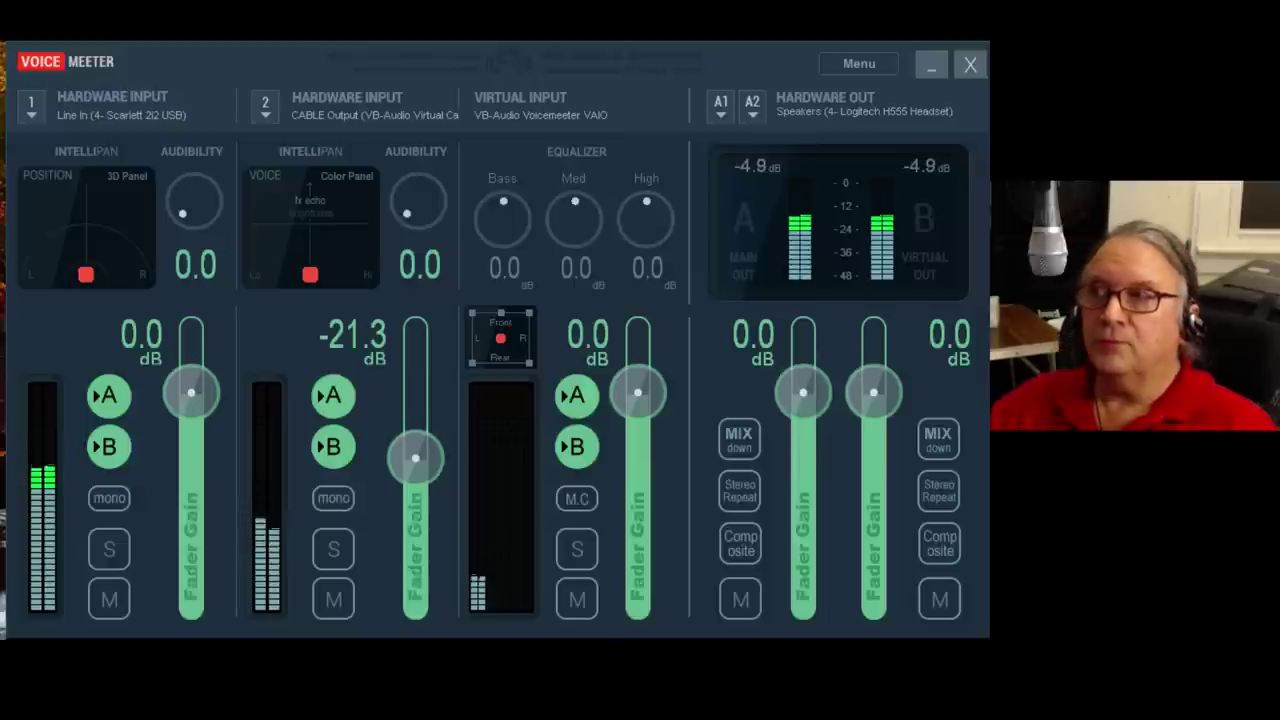
Check the device choices for hardware output A1, and briefly view the System Settings
click(722, 100)
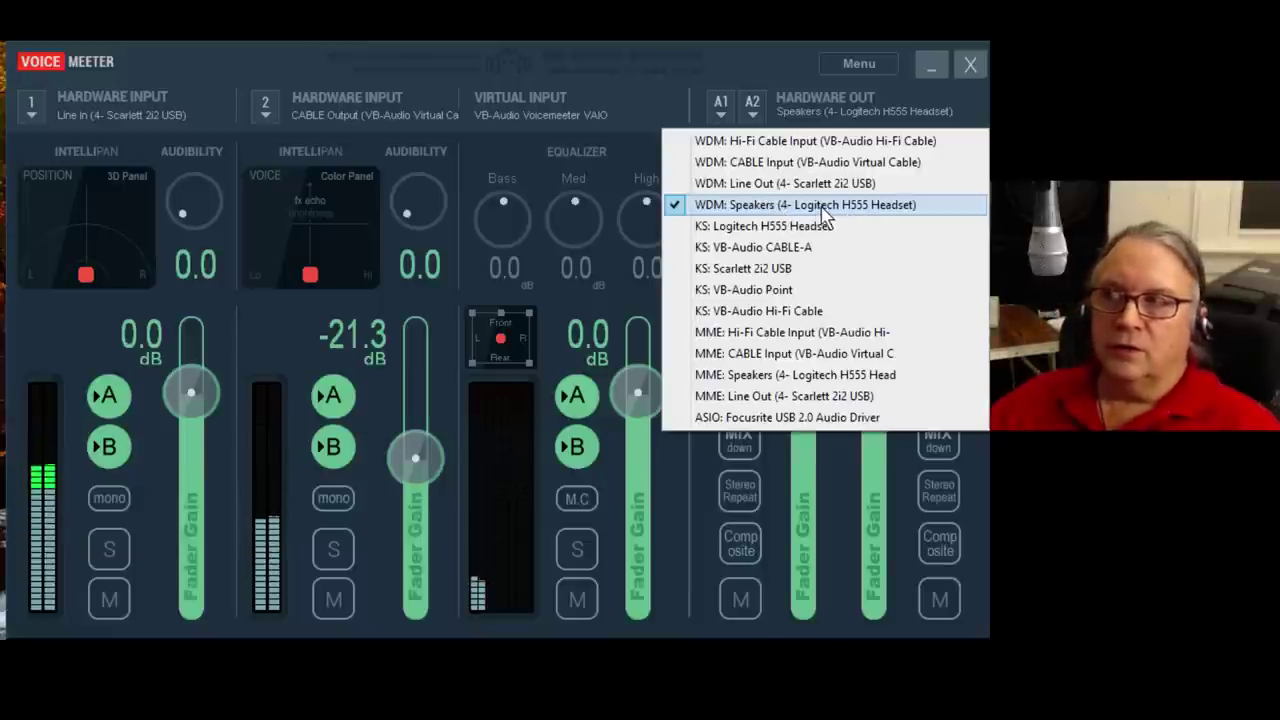
click(772, 57)
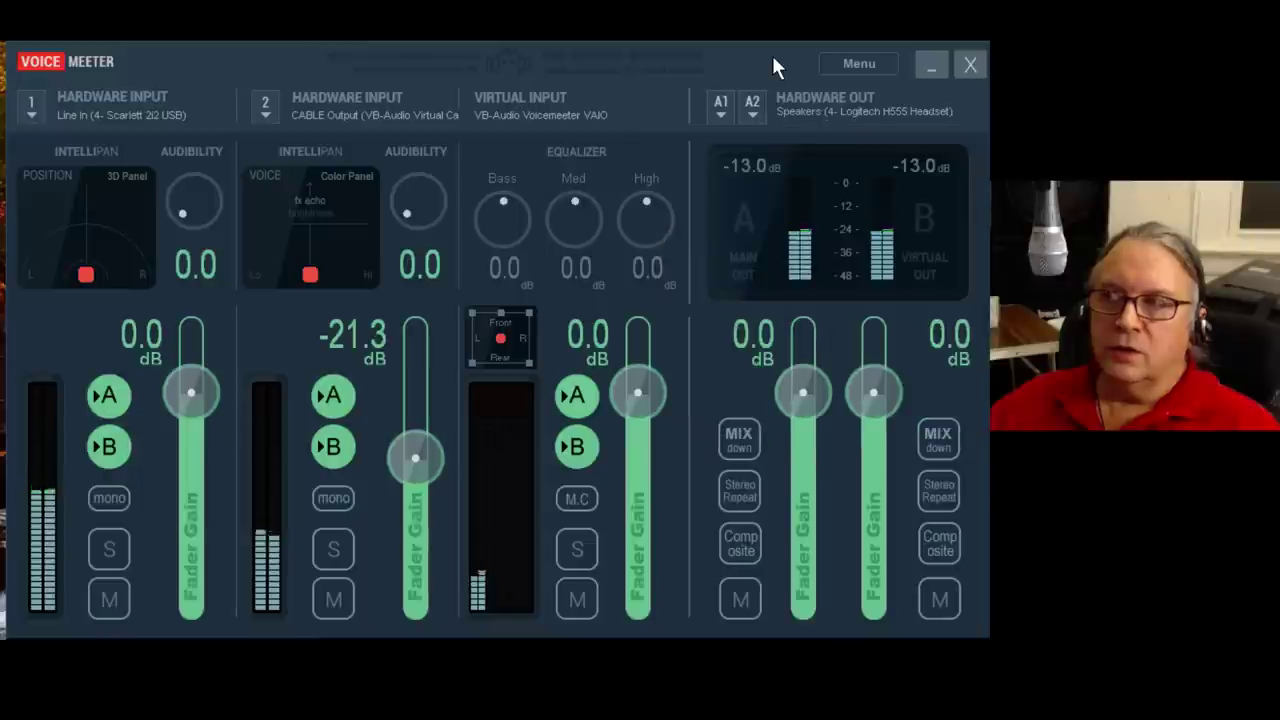
click(745, 205)
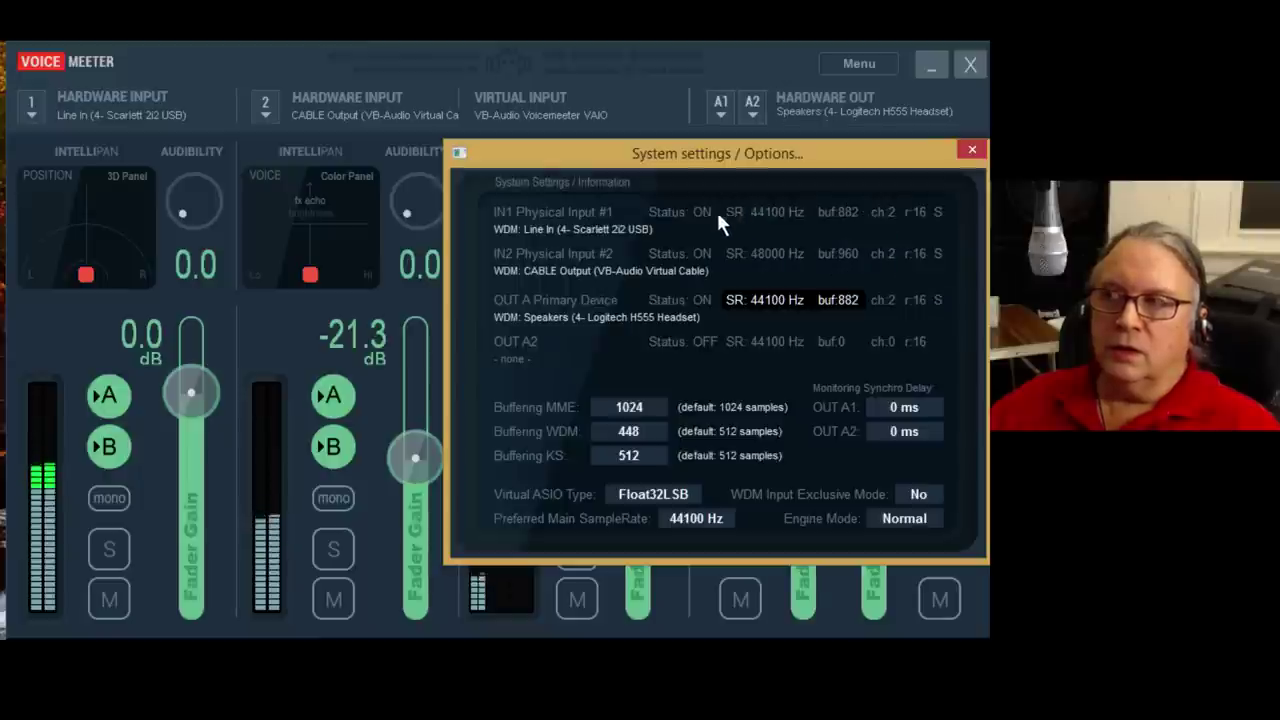
drag(752, 156, 662, 134)
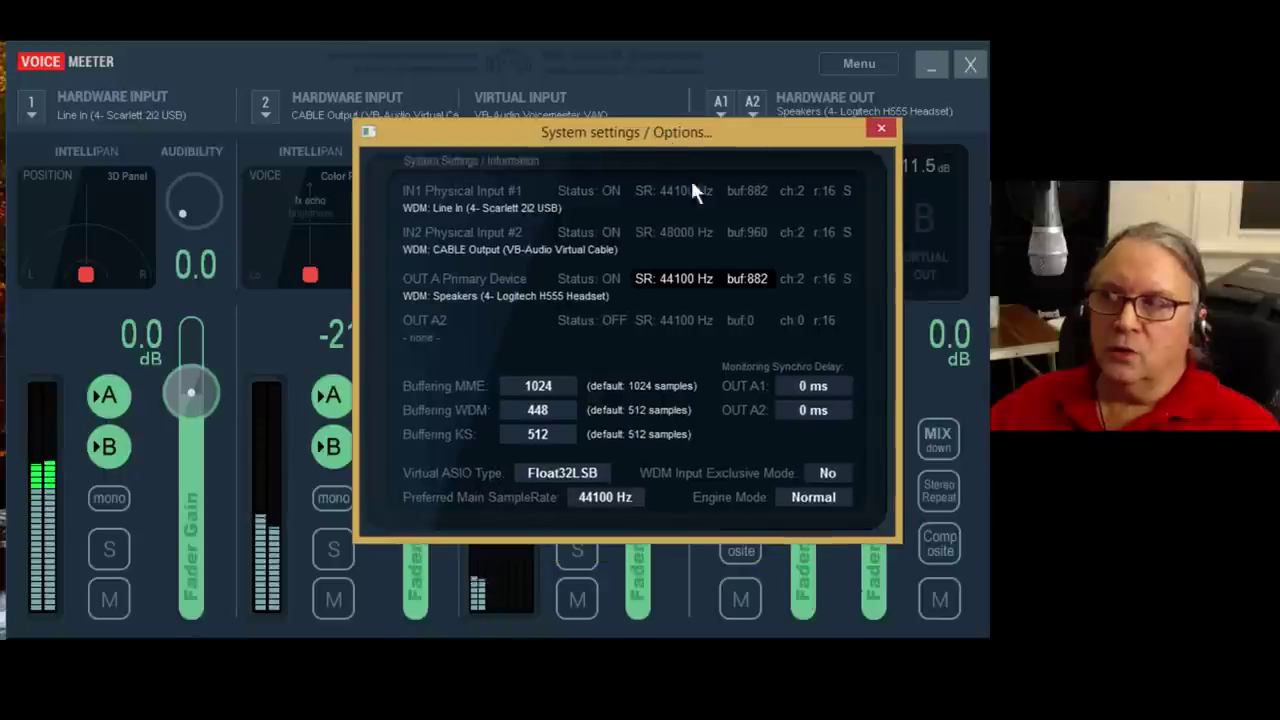
click(881, 128)
Reopen the System Settings and examine the WDM buffering sizes and the Engine Mode choices without changing them
click(866, 62)
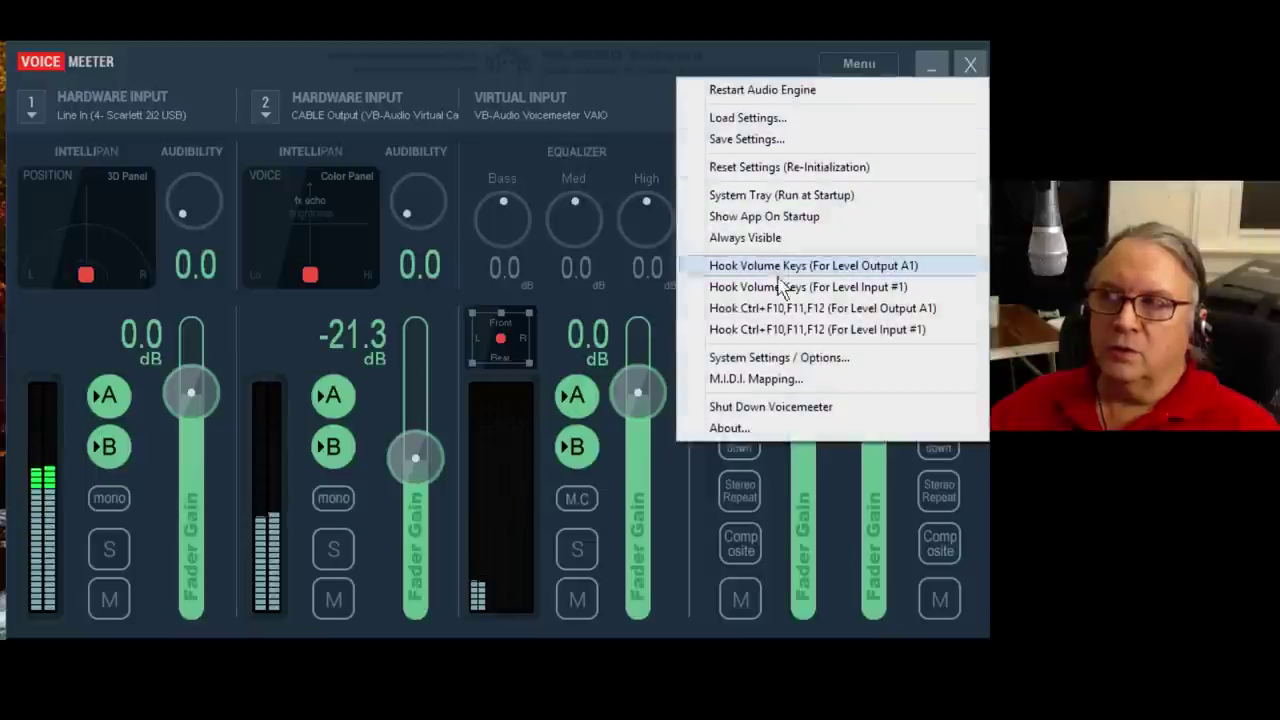
click(779, 360)
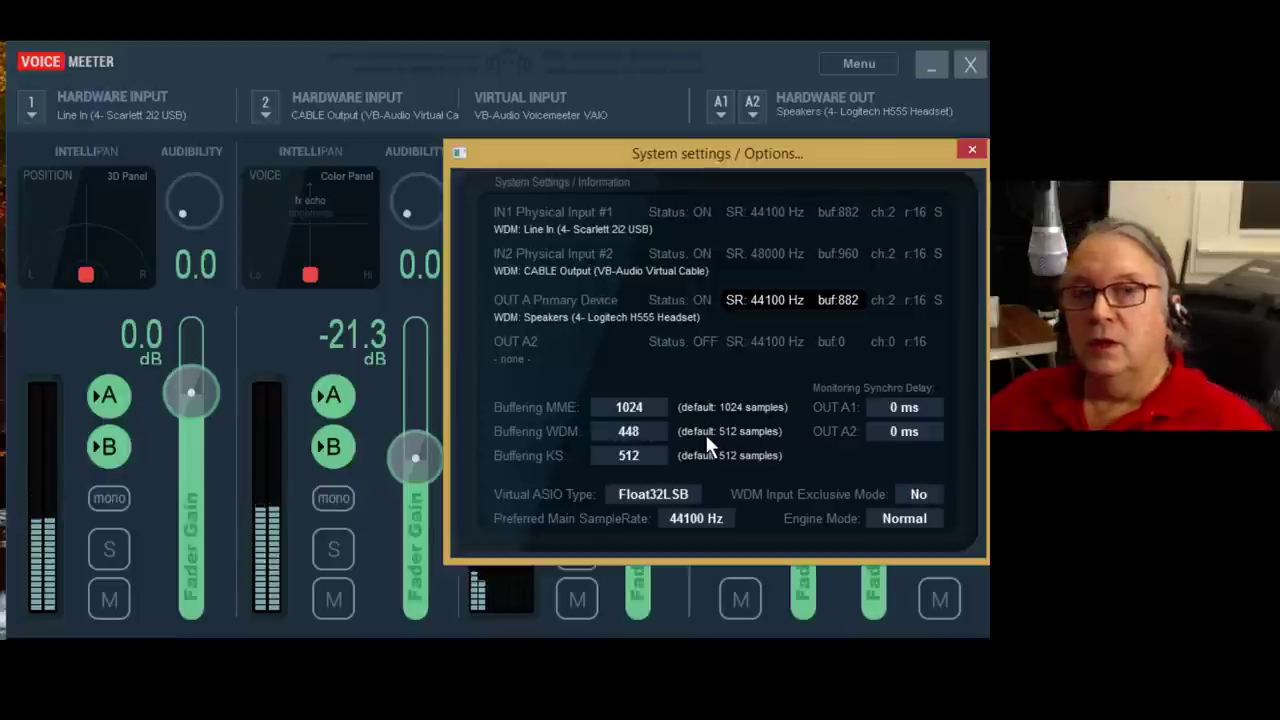
click(641, 430)
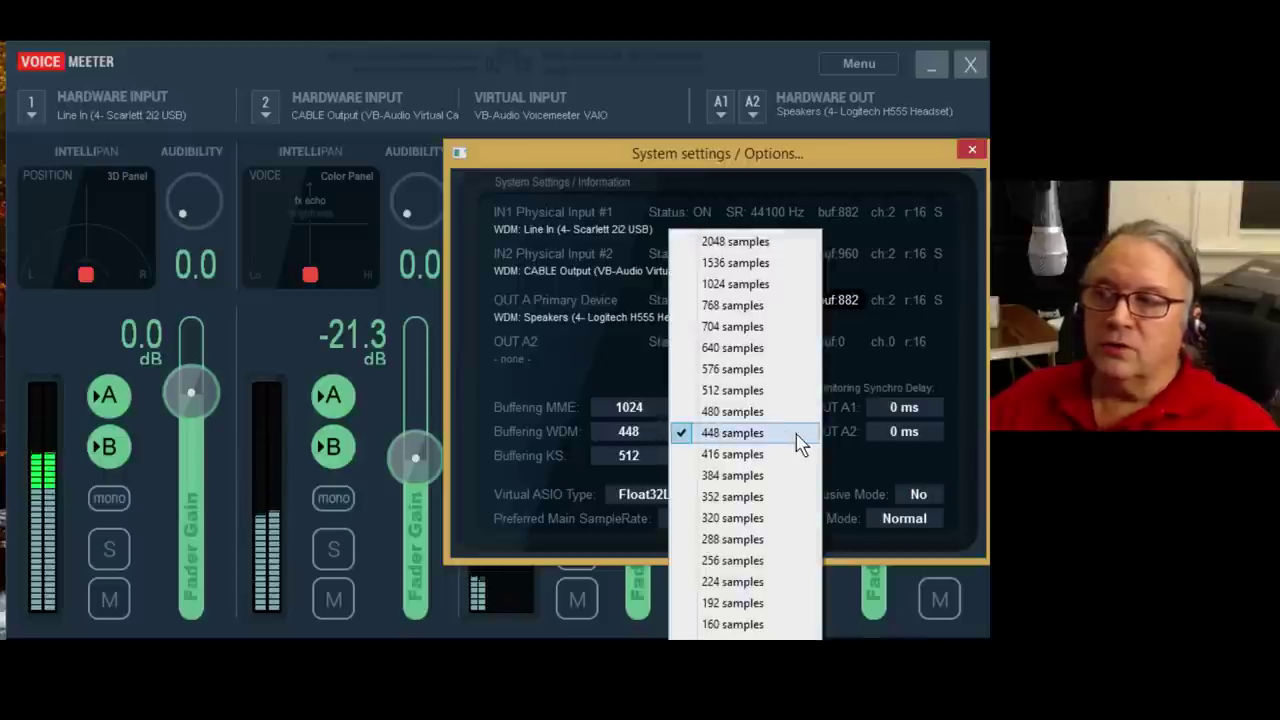
click(599, 355)
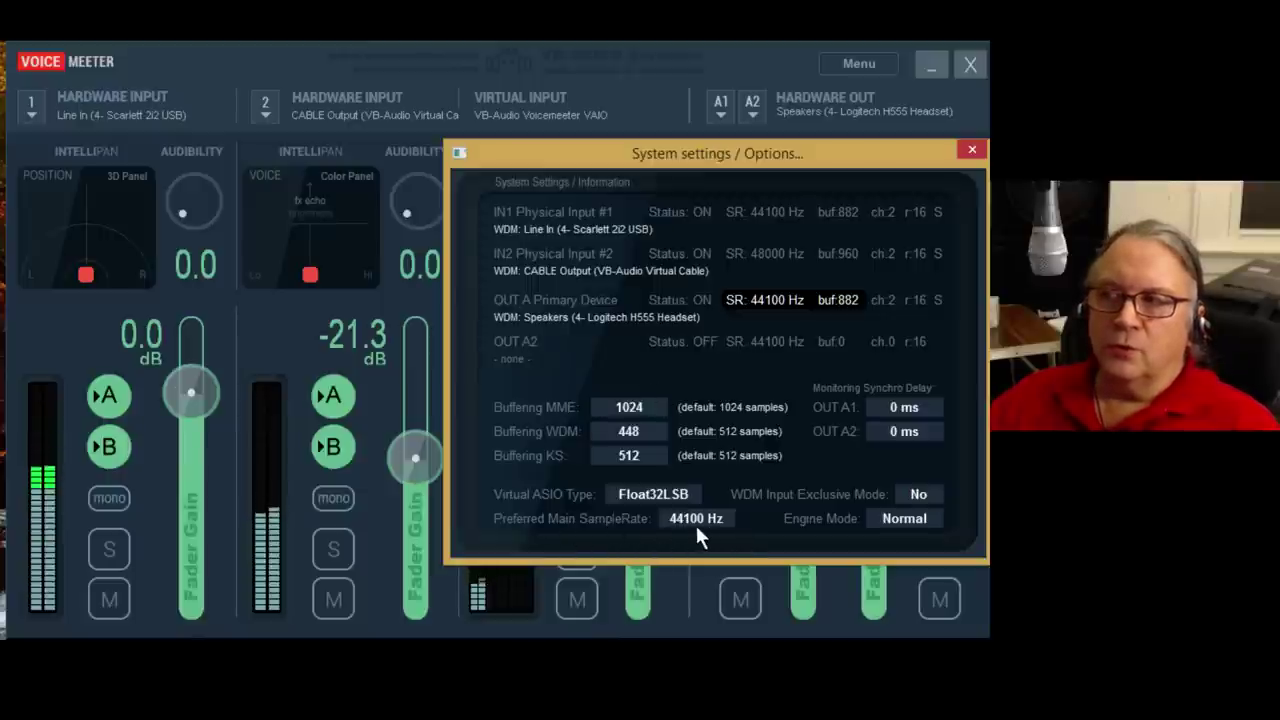
click(921, 520)
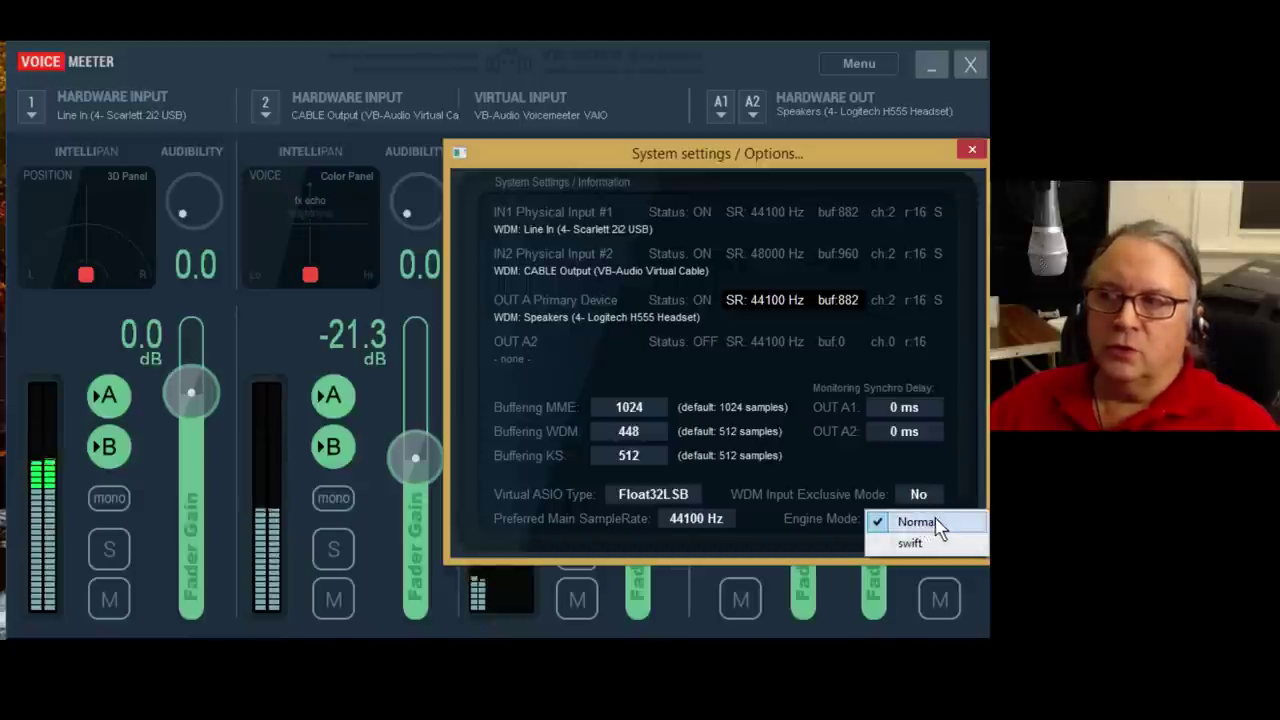
click(782, 536)
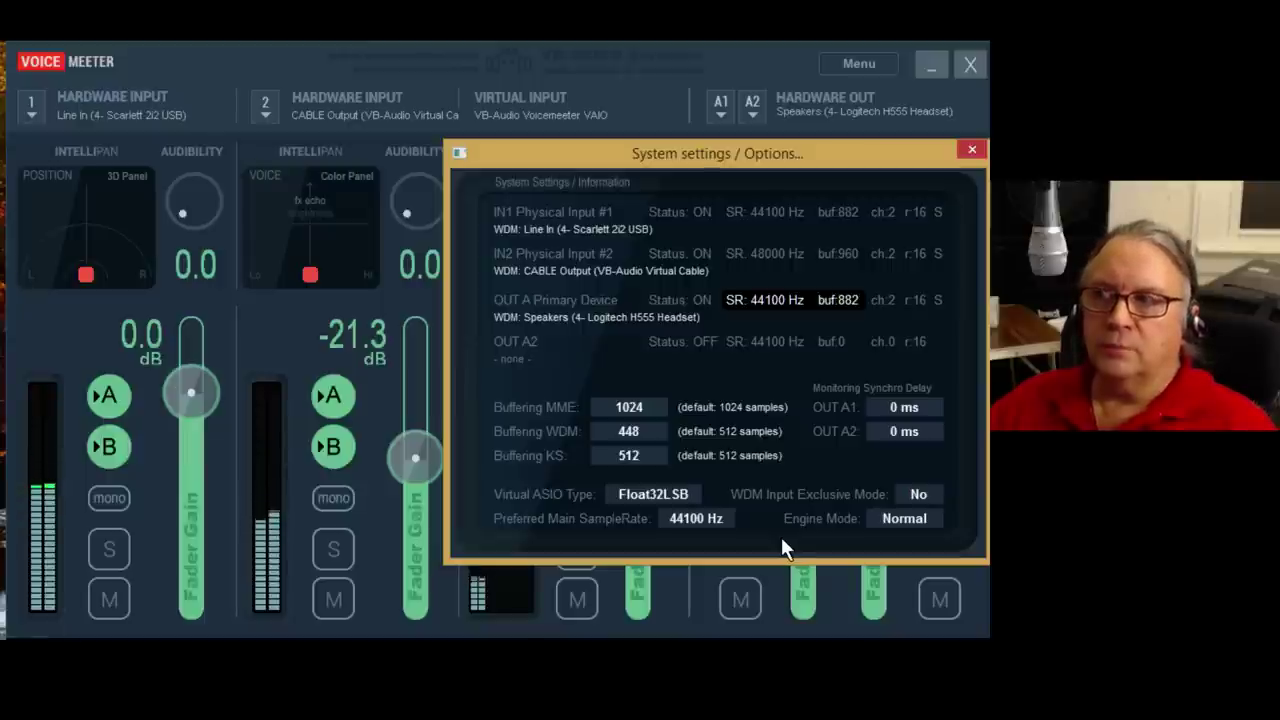
Close the System Settings and check the device choices for hardware input 2 without changing the selection
click(973, 152)
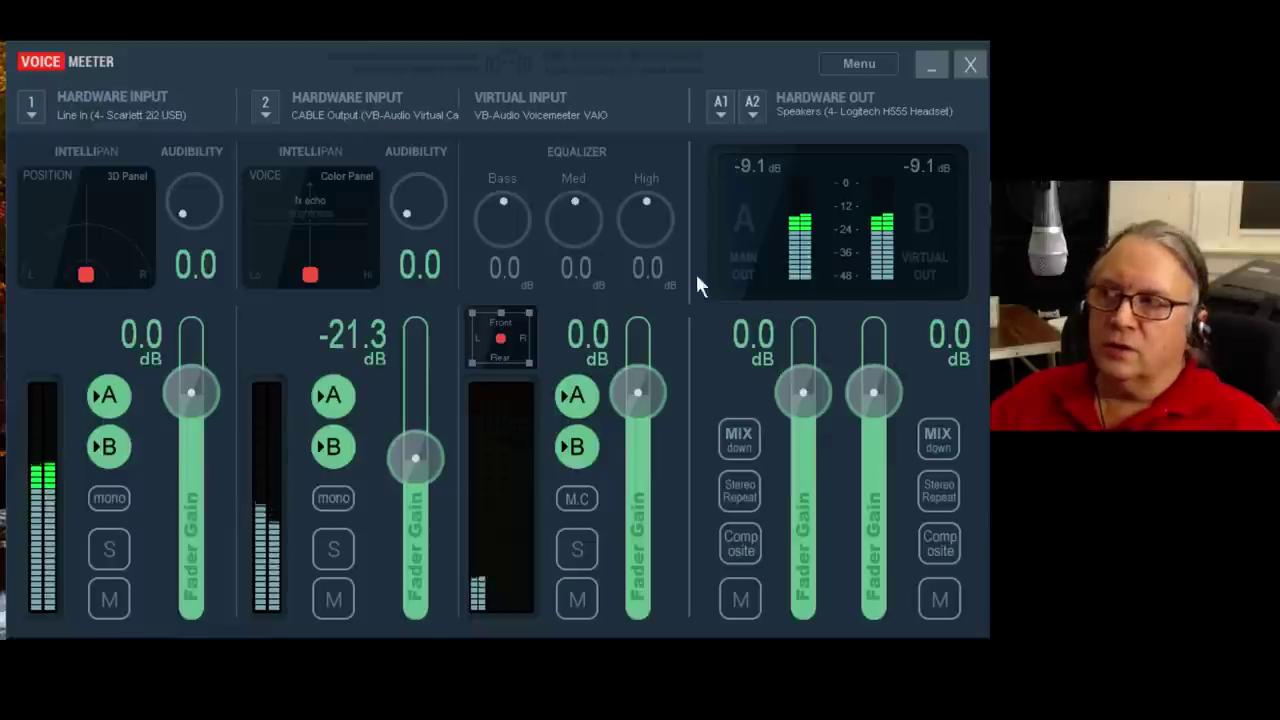
click(316, 112)
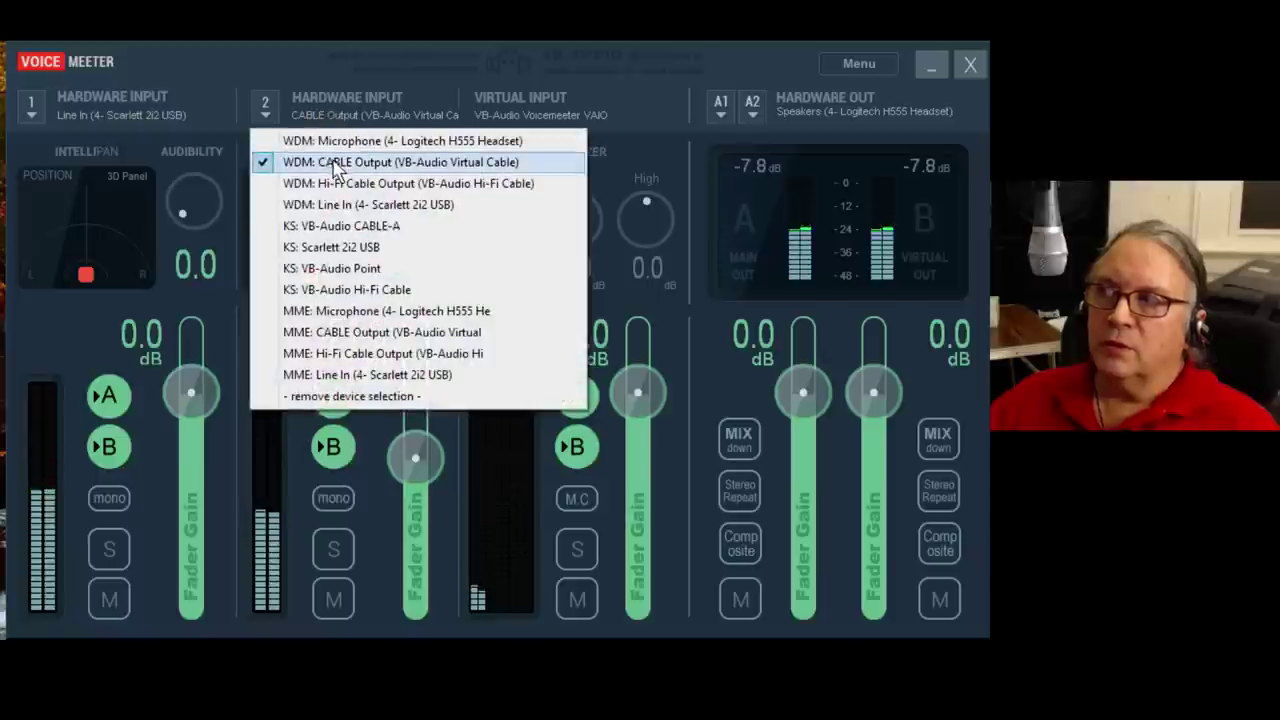
click(741, 48)
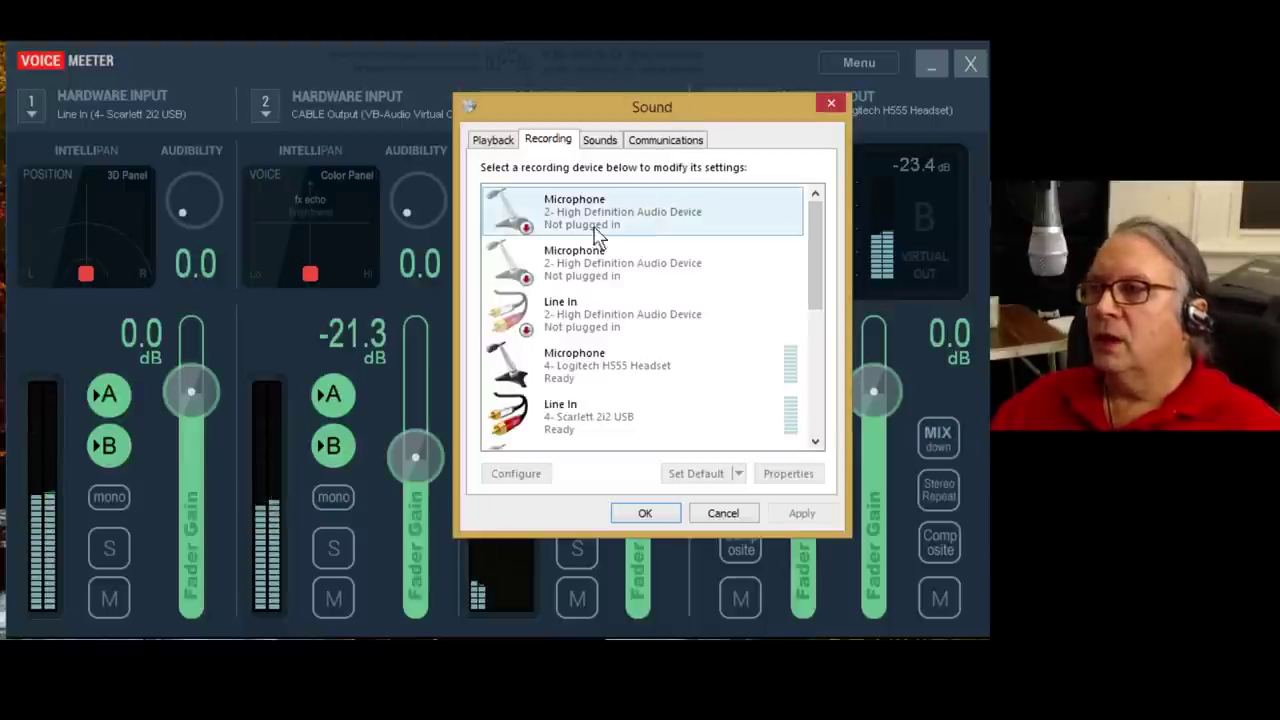
Inspect the default format and exclusive mode settings of the CABLE Output recording device, leaving them without changes
drag(823, 303, 830, 425)
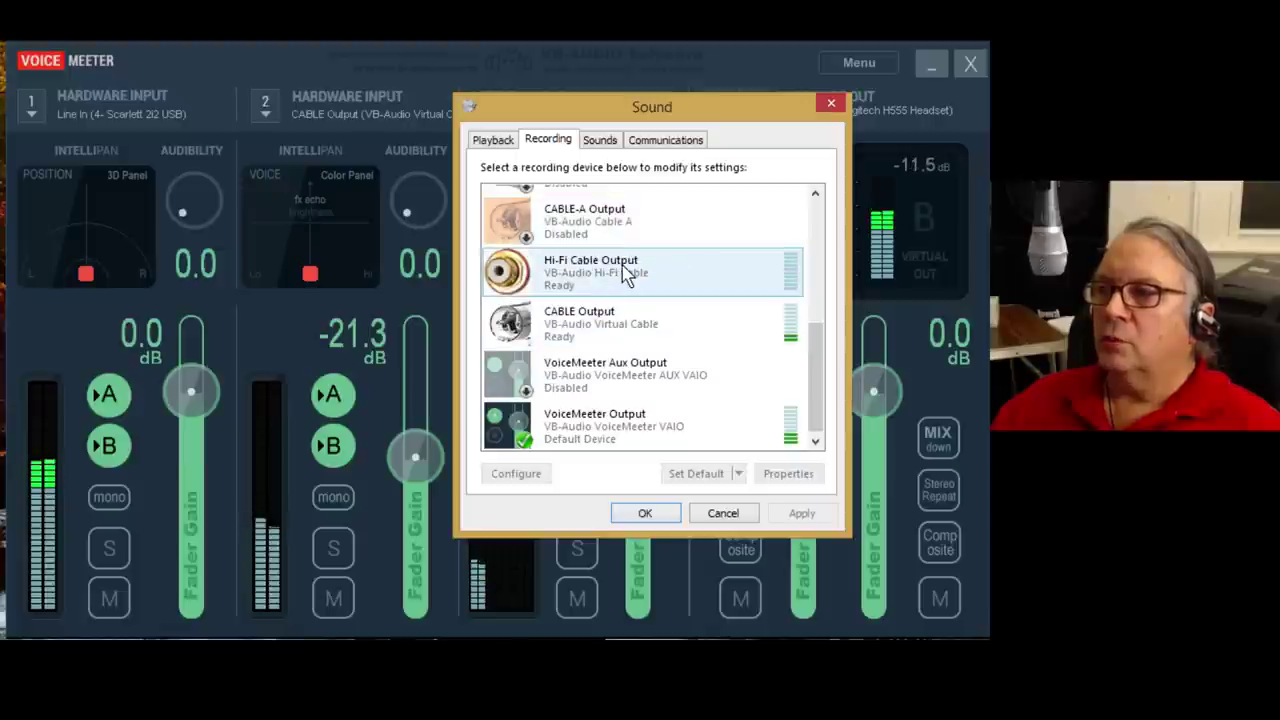
double_click(645, 328)
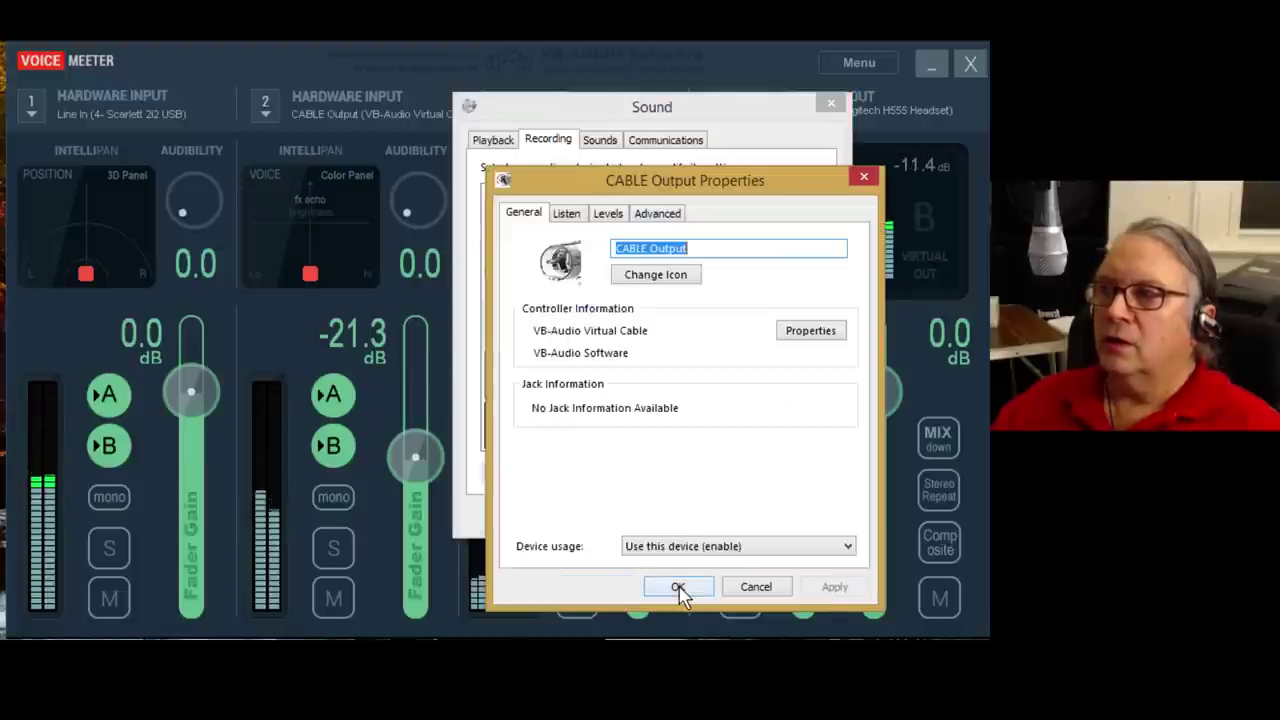
click(657, 214)
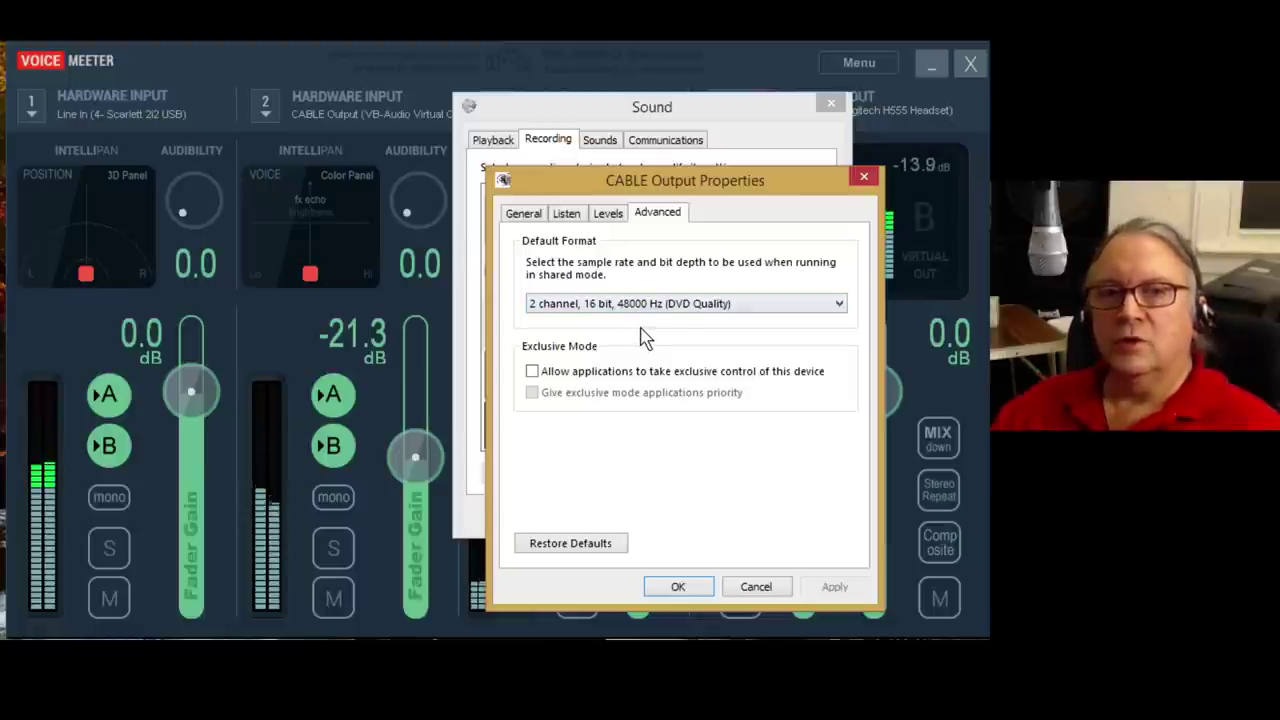
click(756, 587)
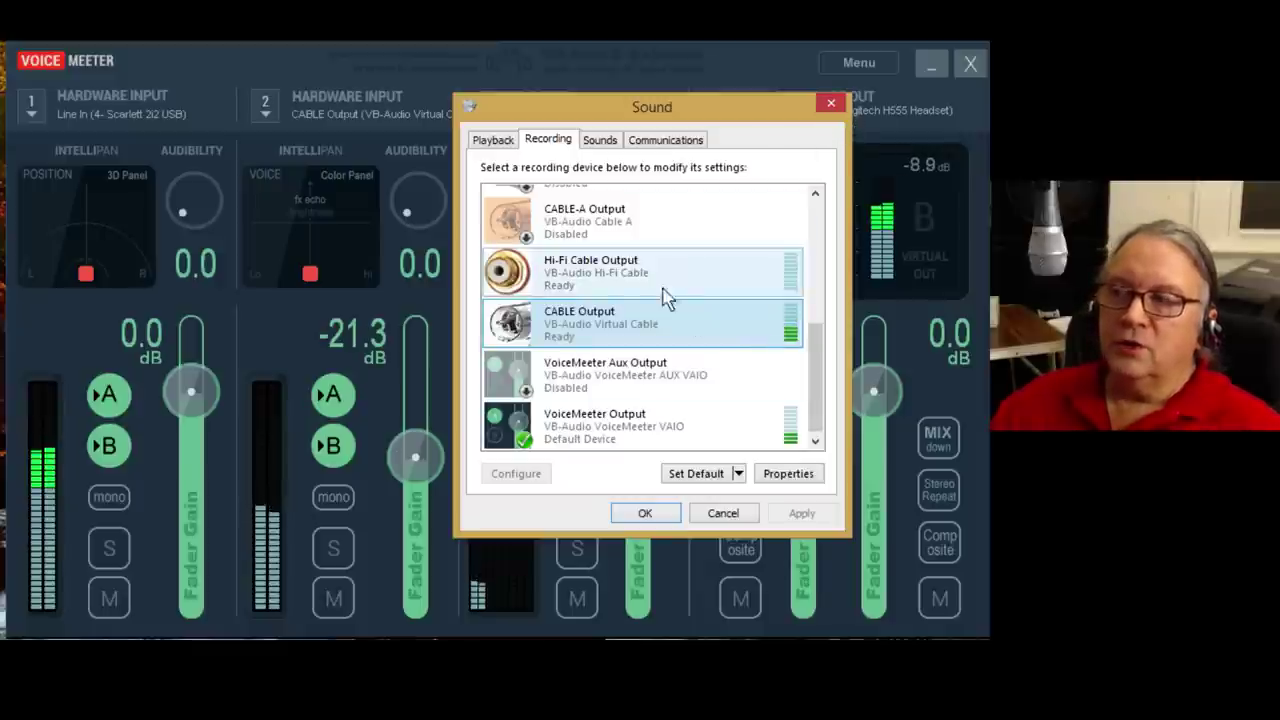
Reopen the CABLE Output properties, examine the available default format choices, and leave the Sound settings without changes
double_click(646, 326)
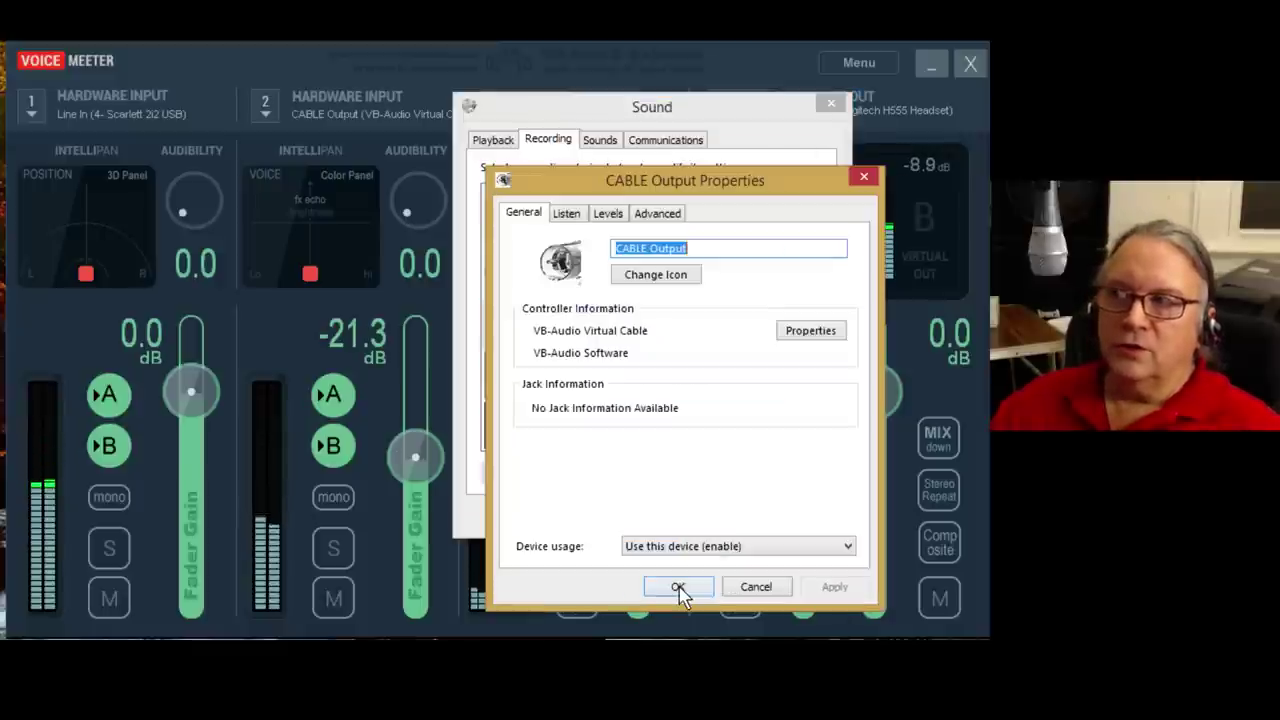
click(670, 212)
click(730, 304)
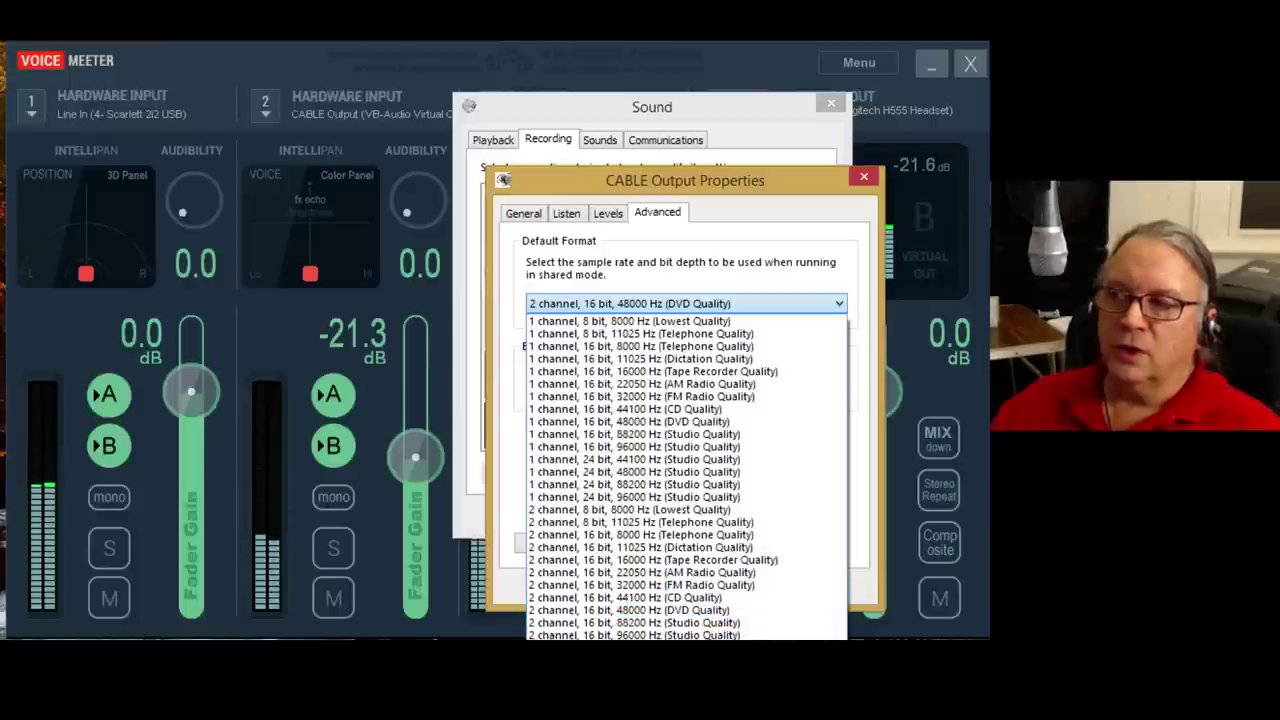
click(770, 200)
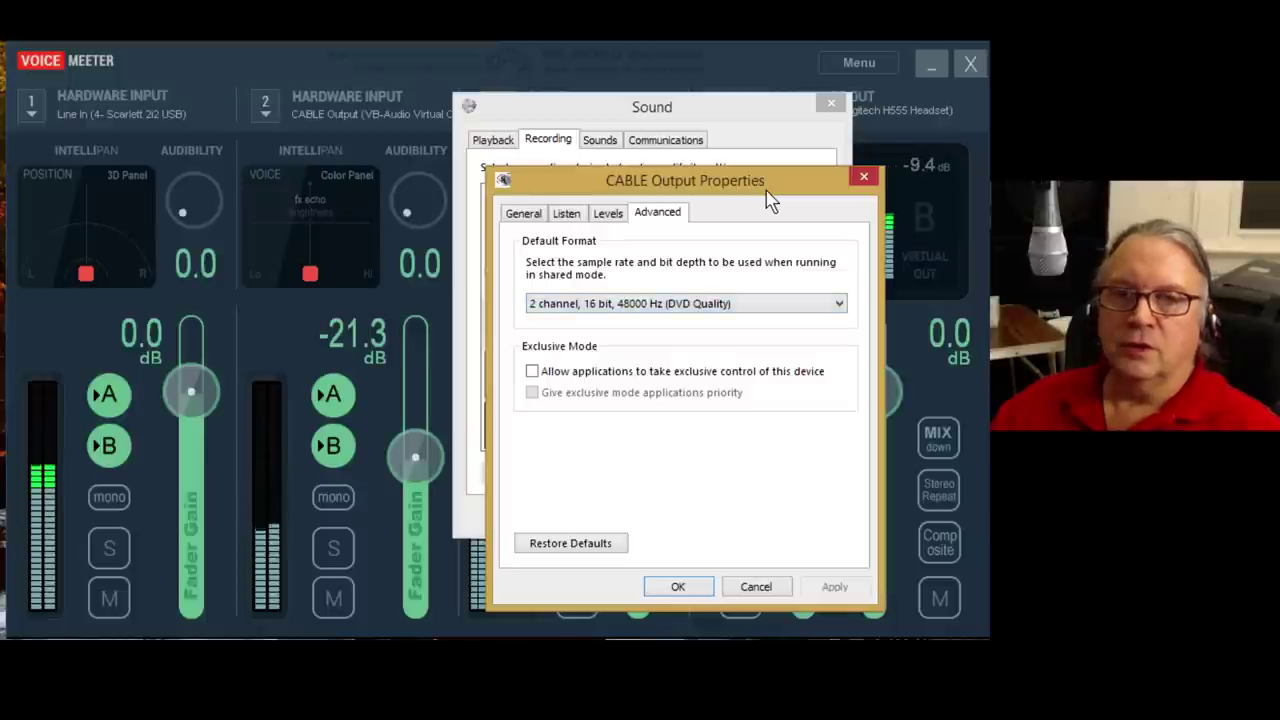
click(757, 587)
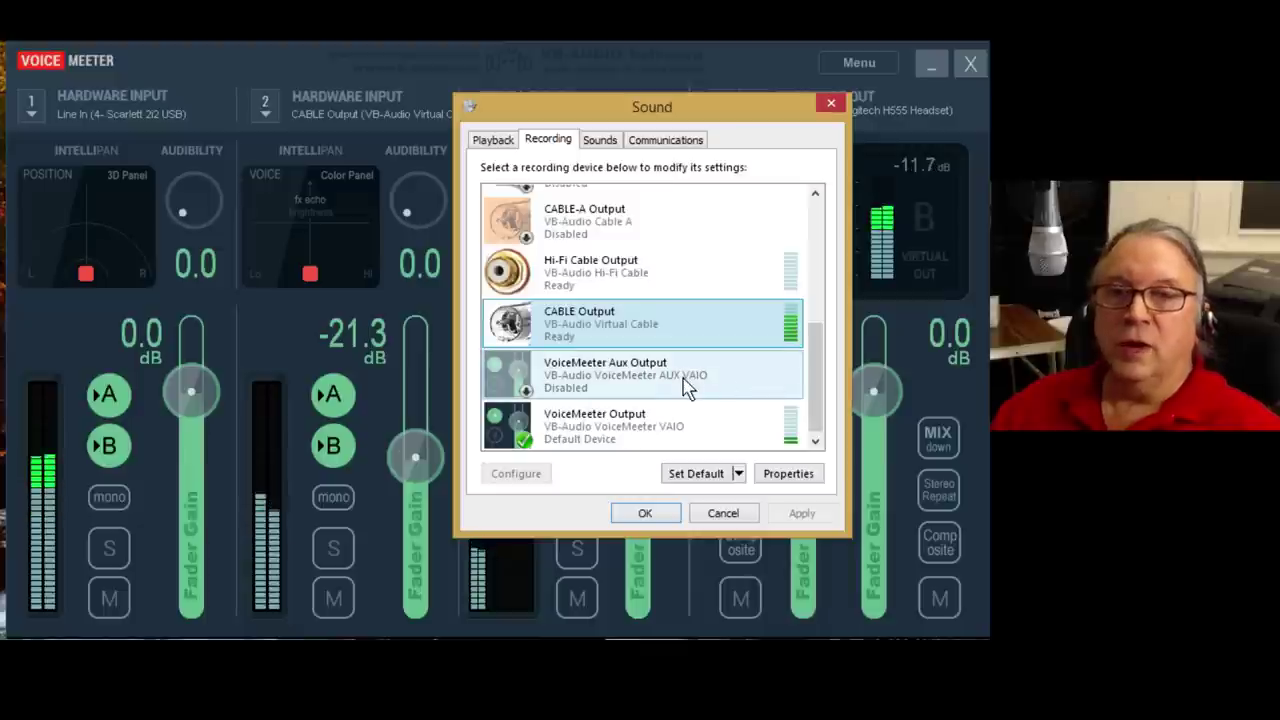
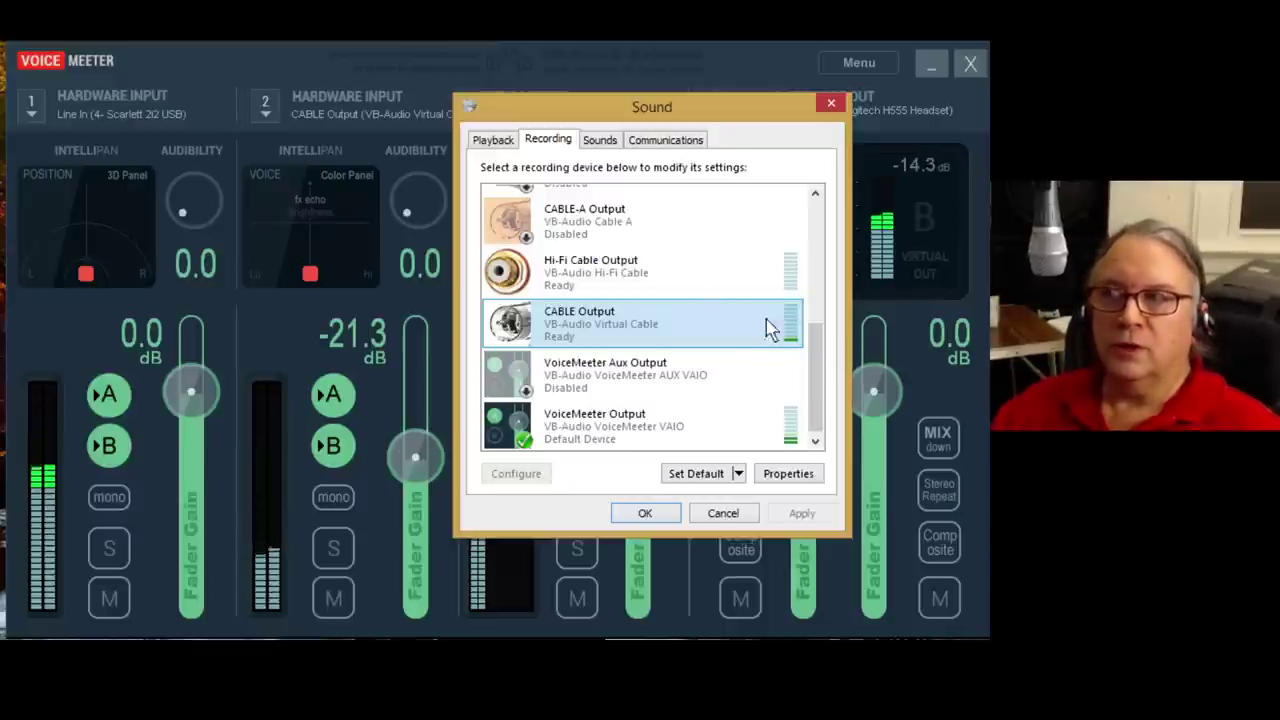
click(831, 105)
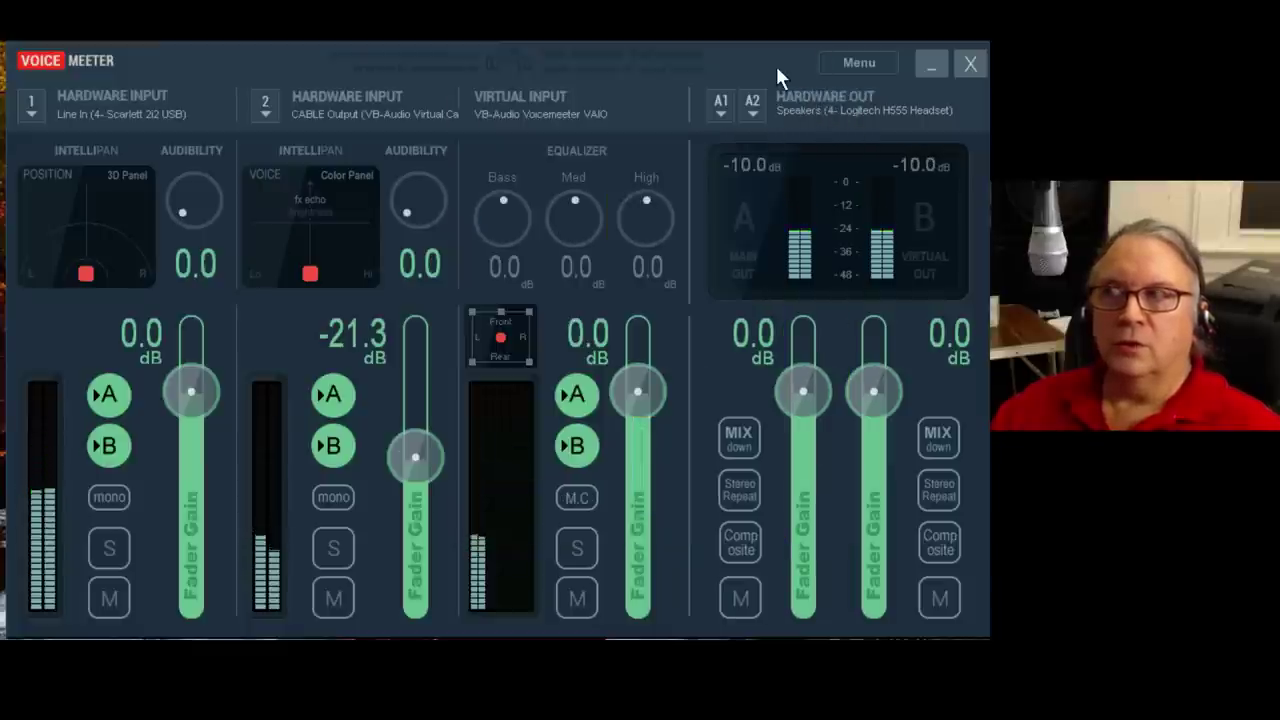
Examine the device choices for hardware output A1 and the device details in the System Settings, keeping the current output
click(721, 100)
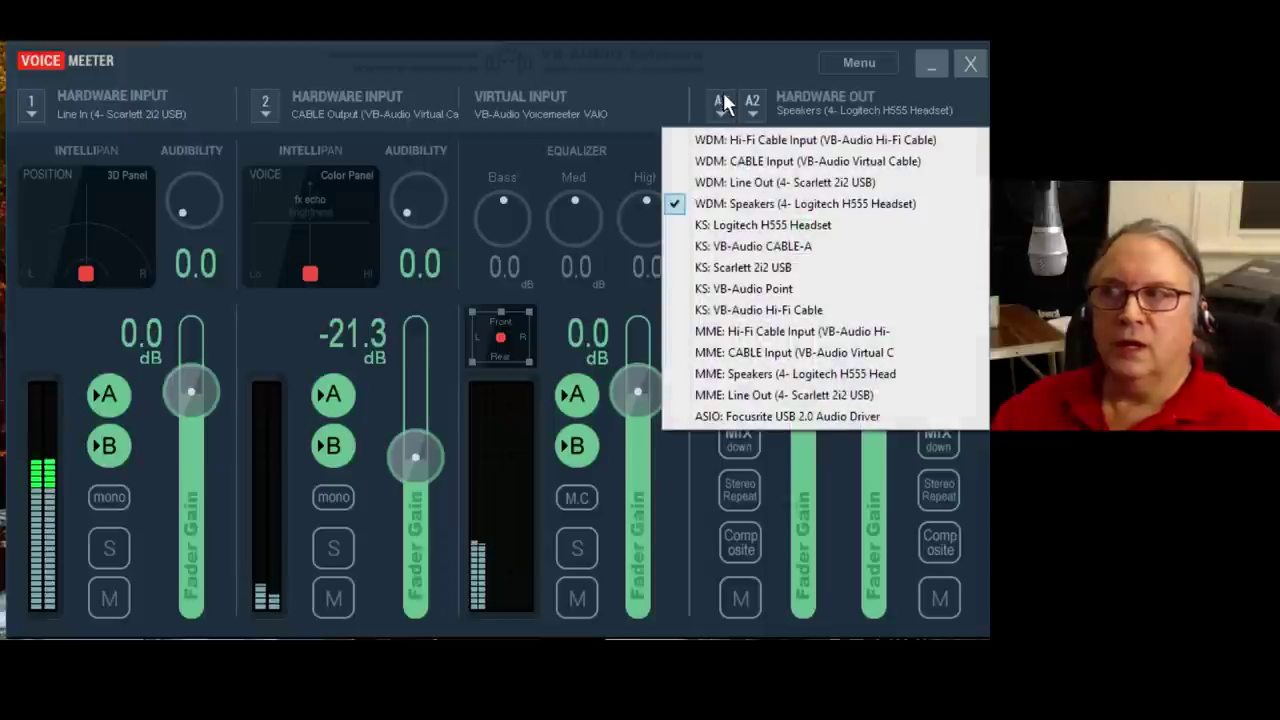
click(766, 63)
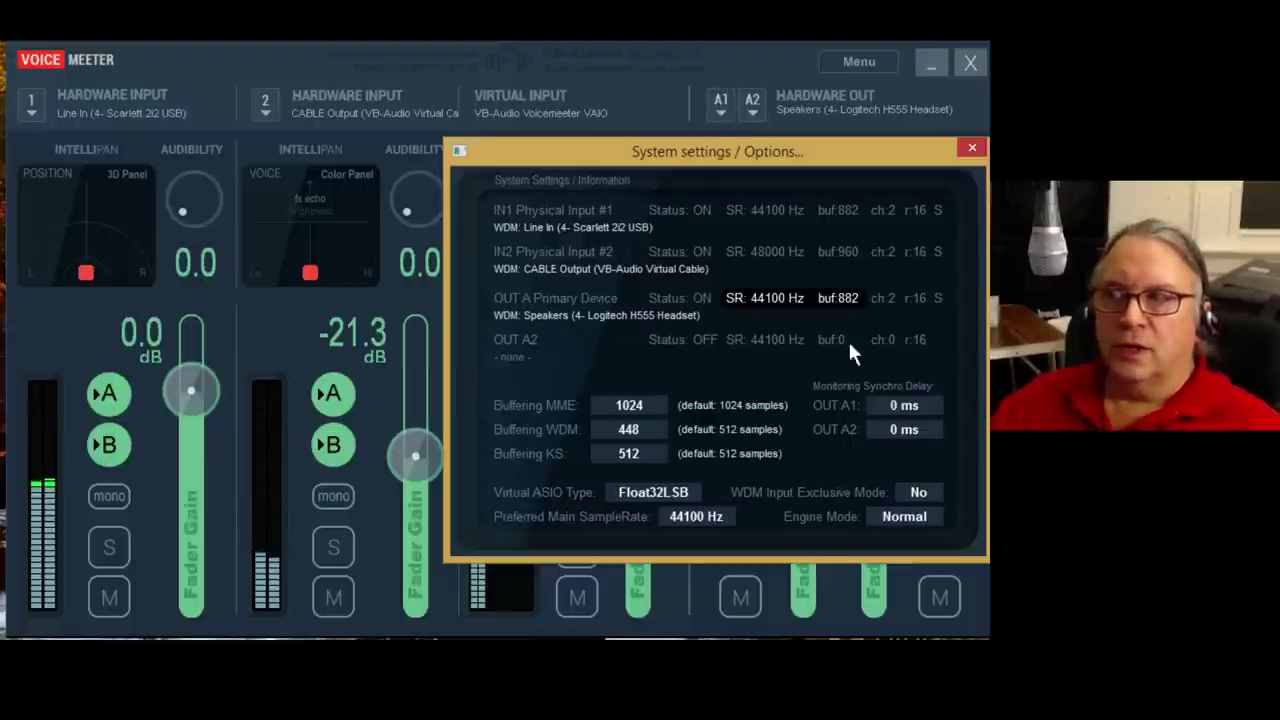
click(980, 143)
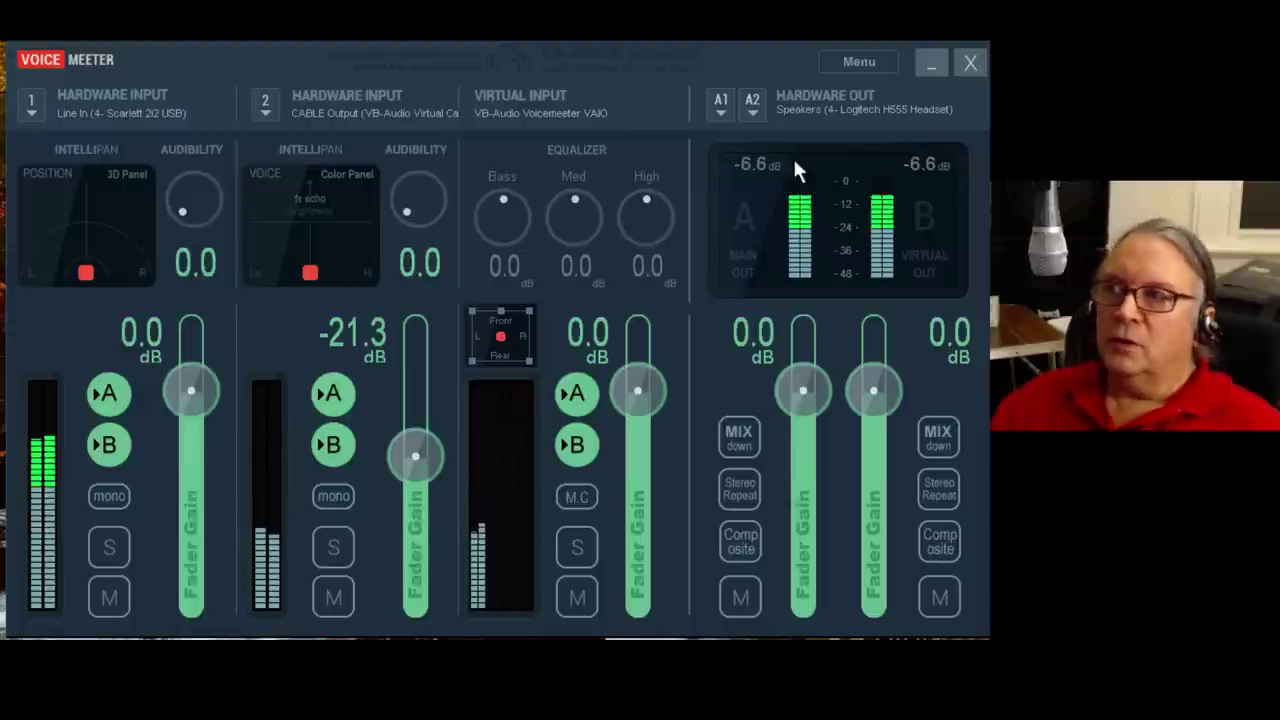
click(717, 103)
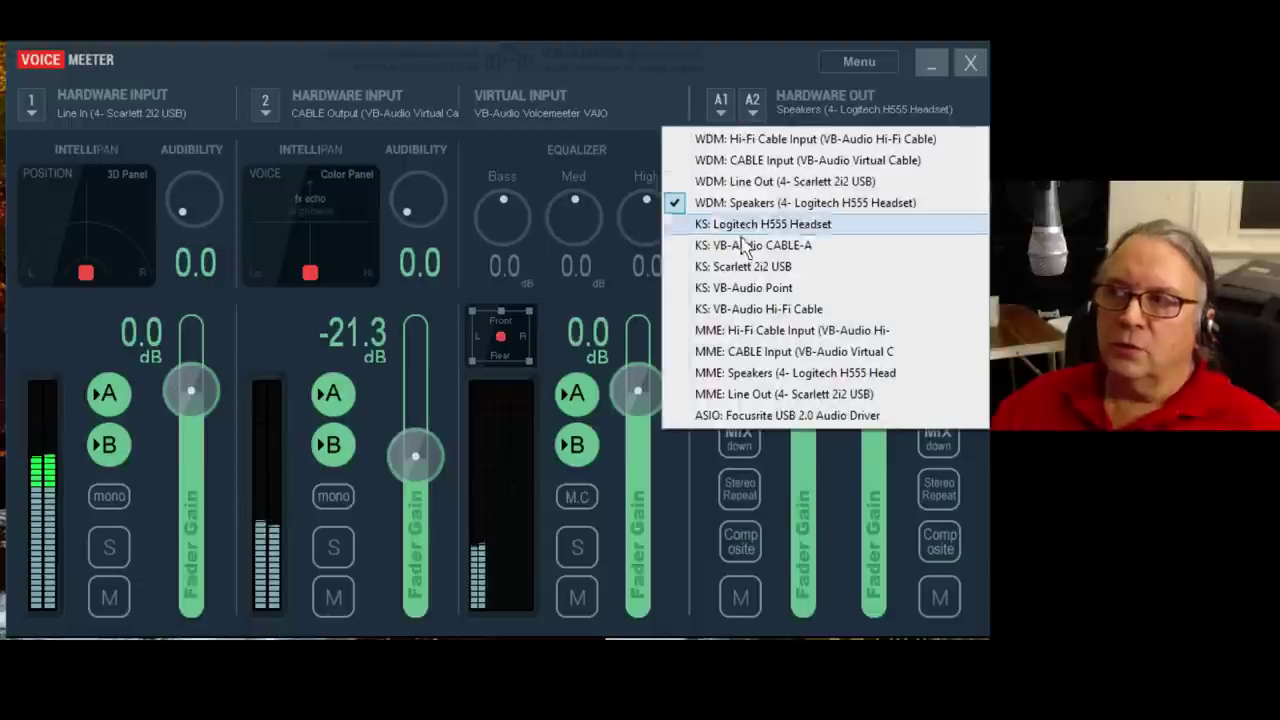
click(770, 58)
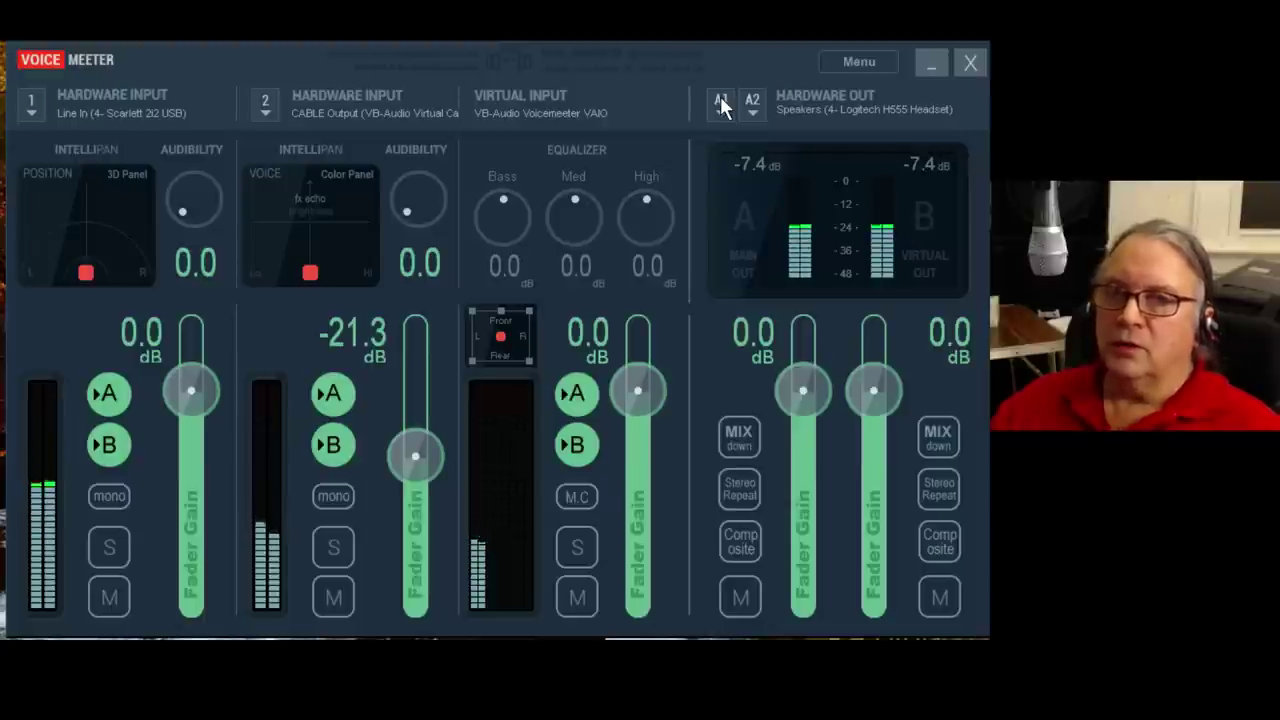
Review the device choices for hardware inputs 1 and 2 without changing either selection
click(34, 97)
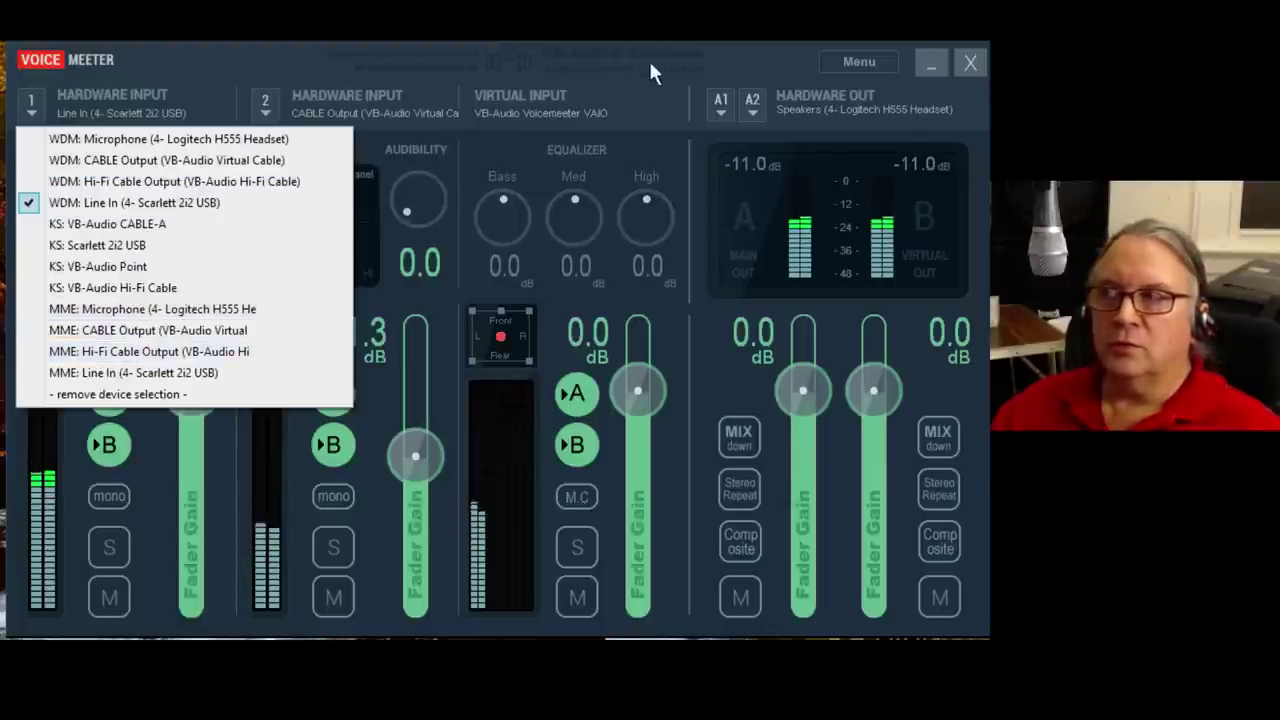
click(755, 55)
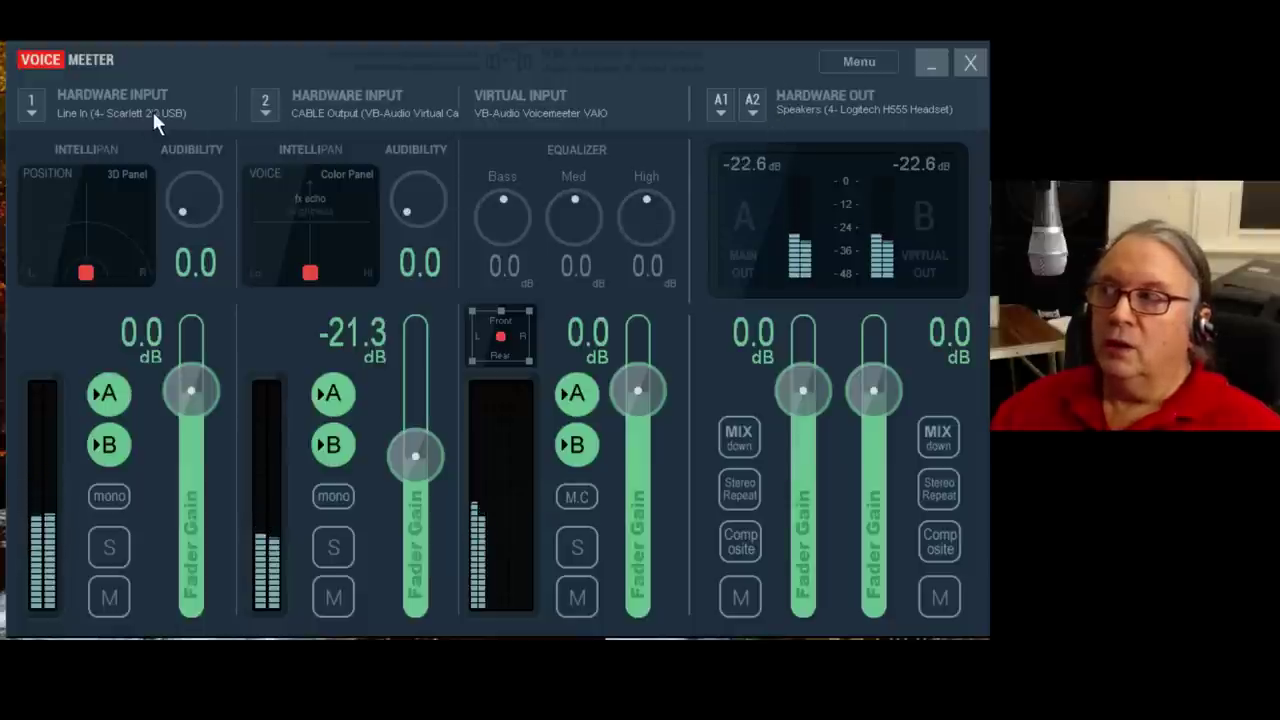
click(118, 94)
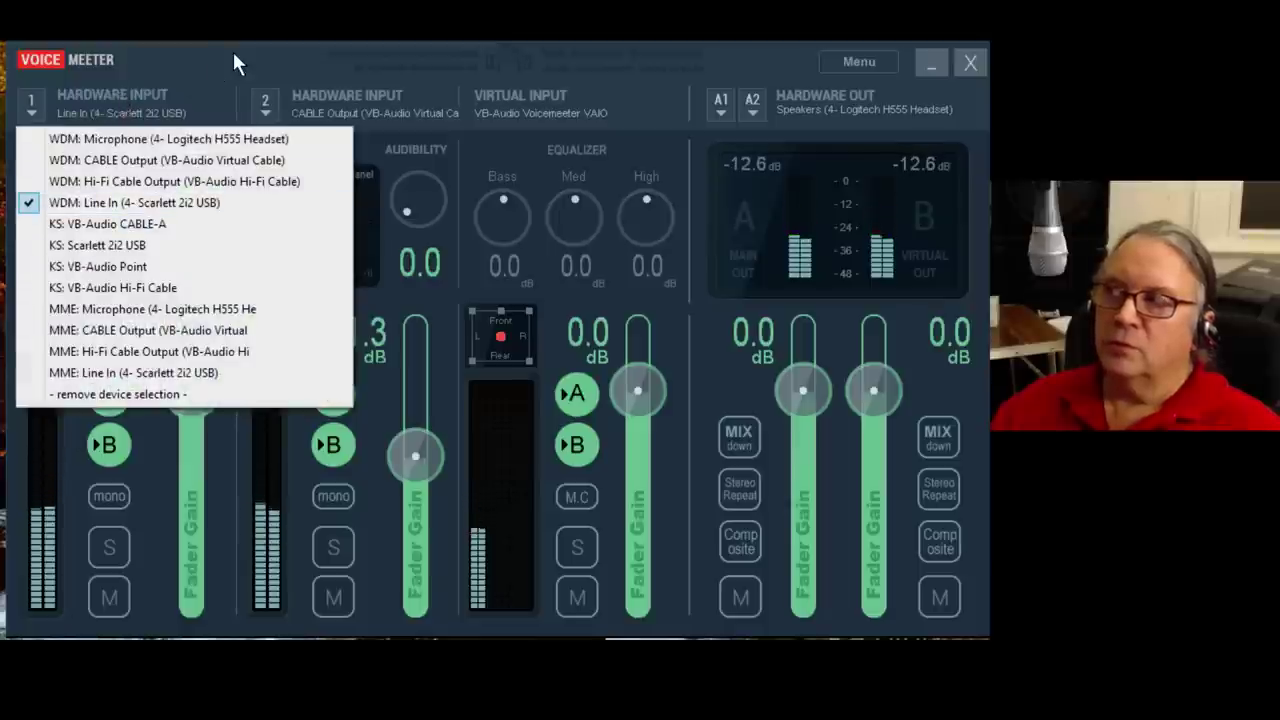
click(753, 48)
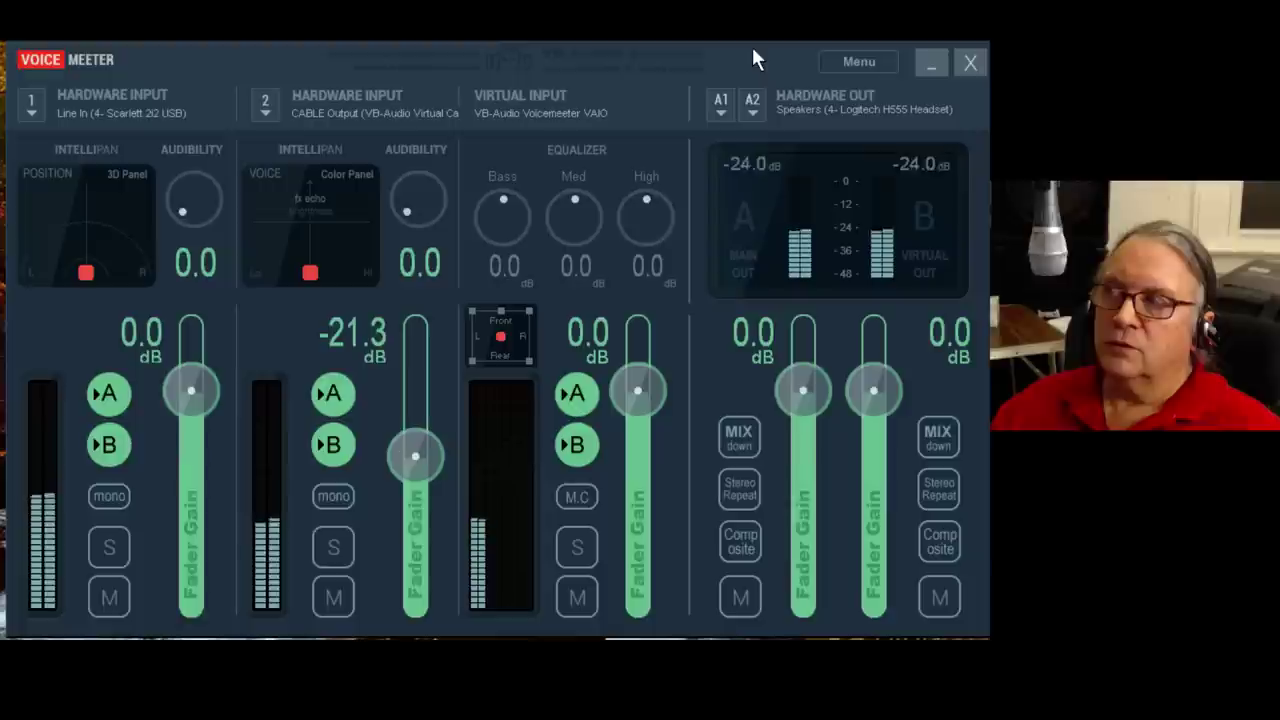
click(327, 97)
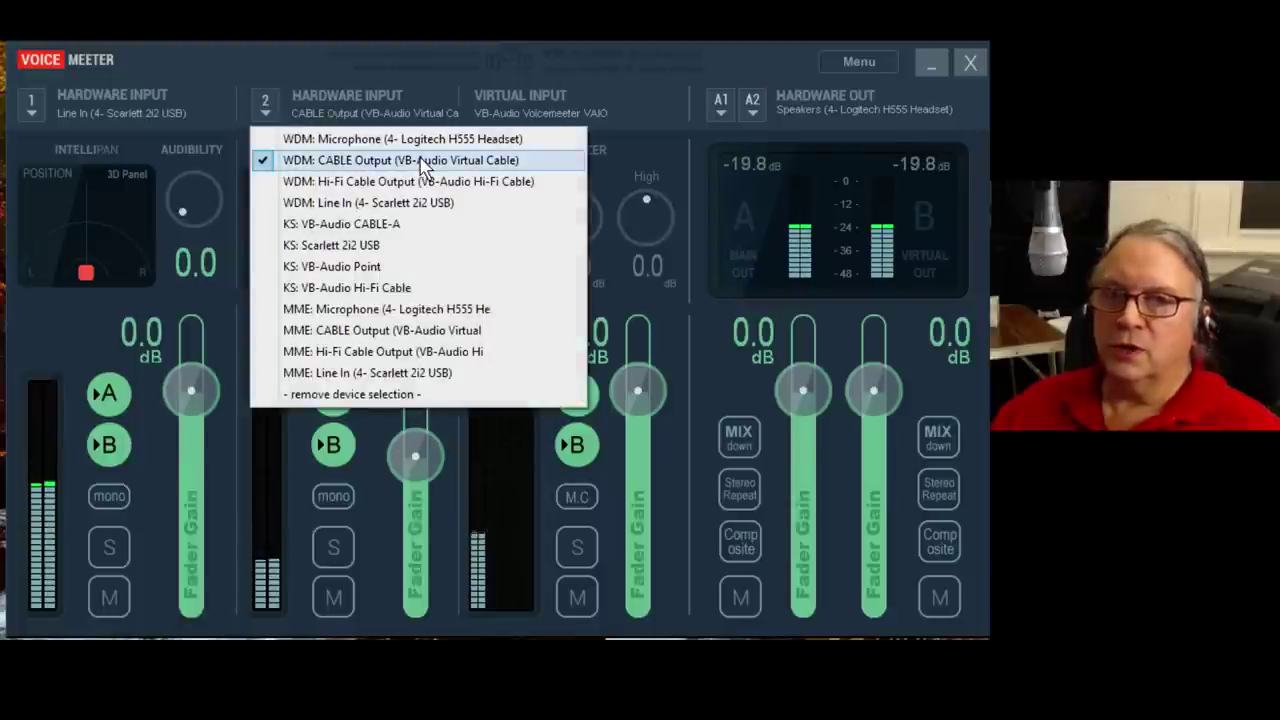
click(752, 62)
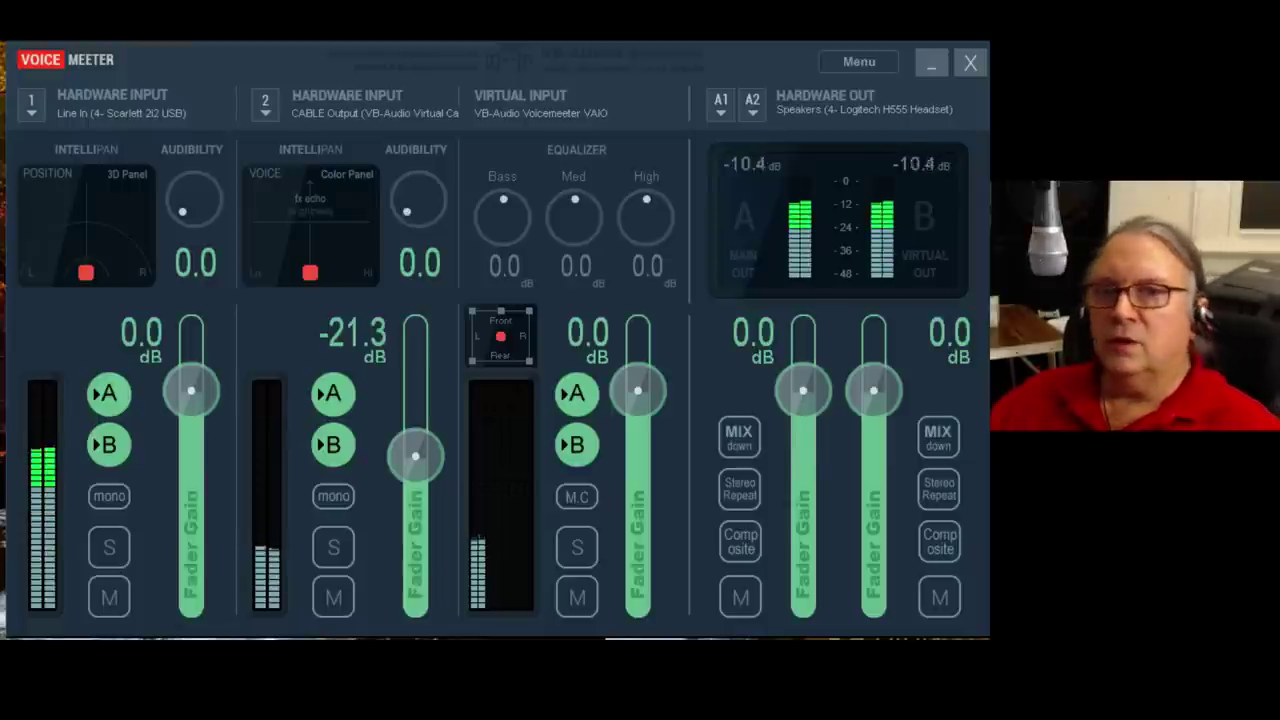
Inspect the default format and exclusive mode settings of the VoiceMeeter Input playback device, and leave the Sound settings without changes
drag(835, 170, 520, 104)
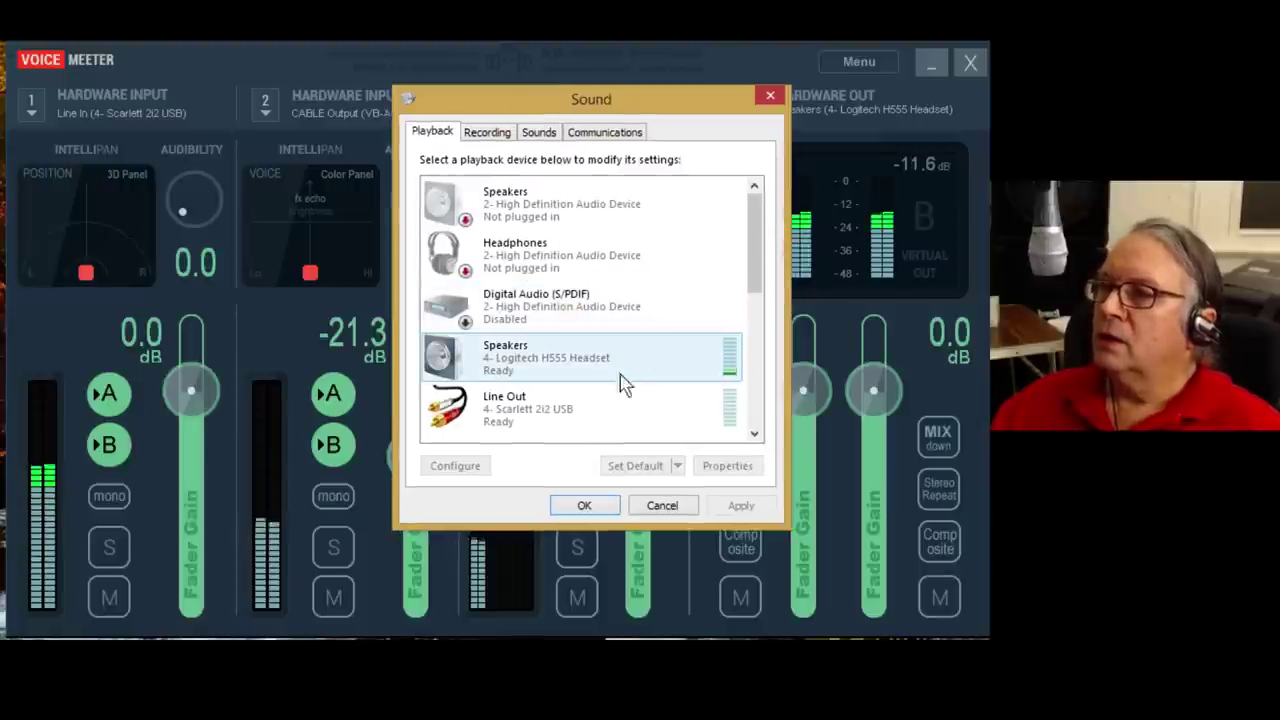
scroll(760, 405, down, 5)
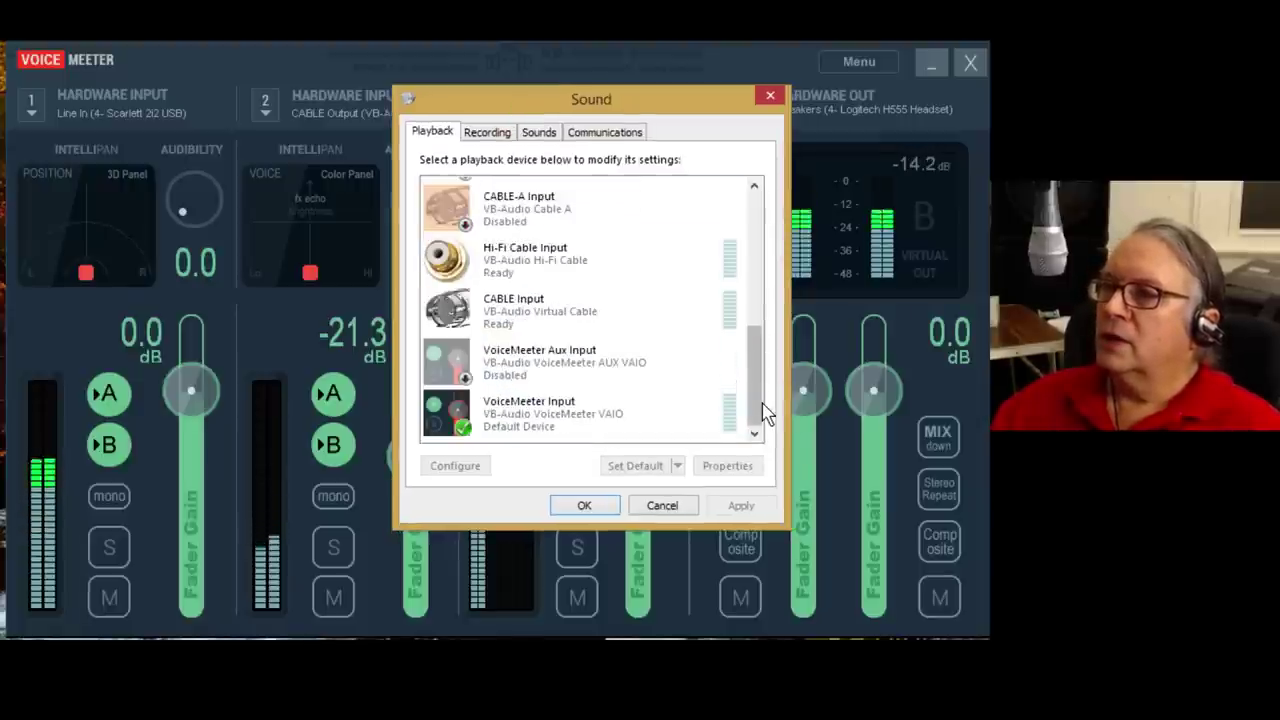
double_click(613, 440)
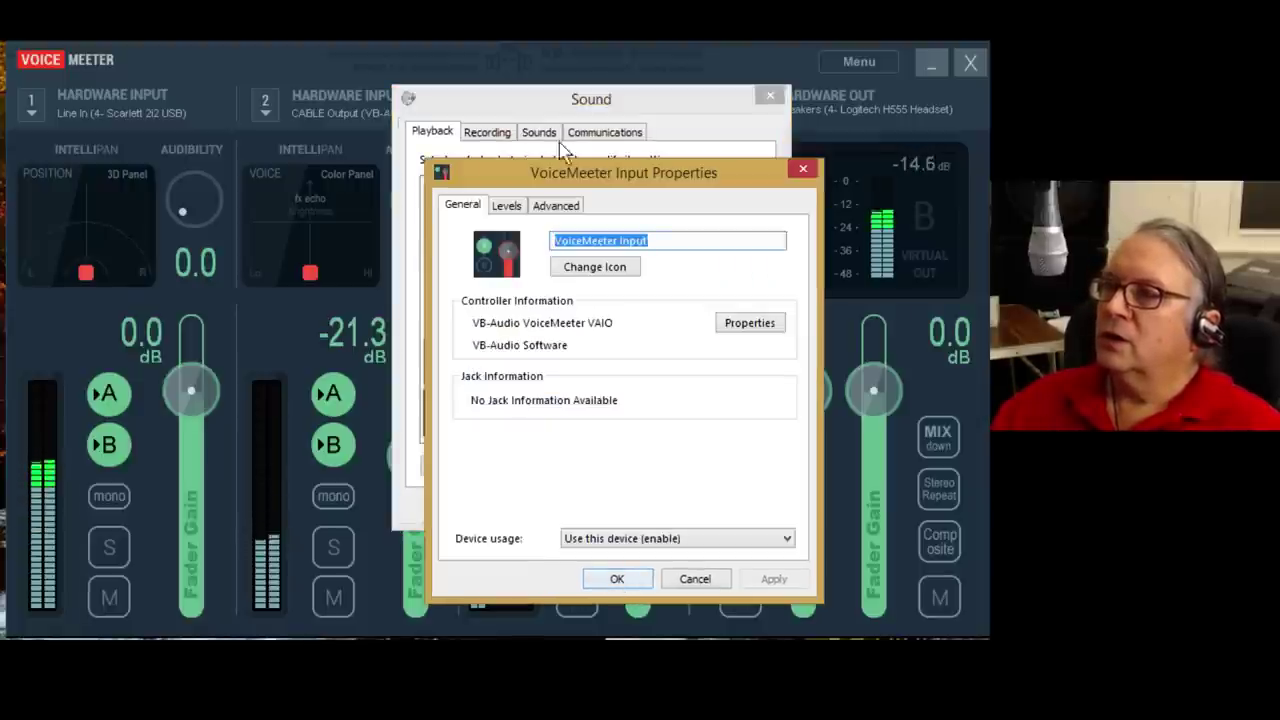
click(556, 208)
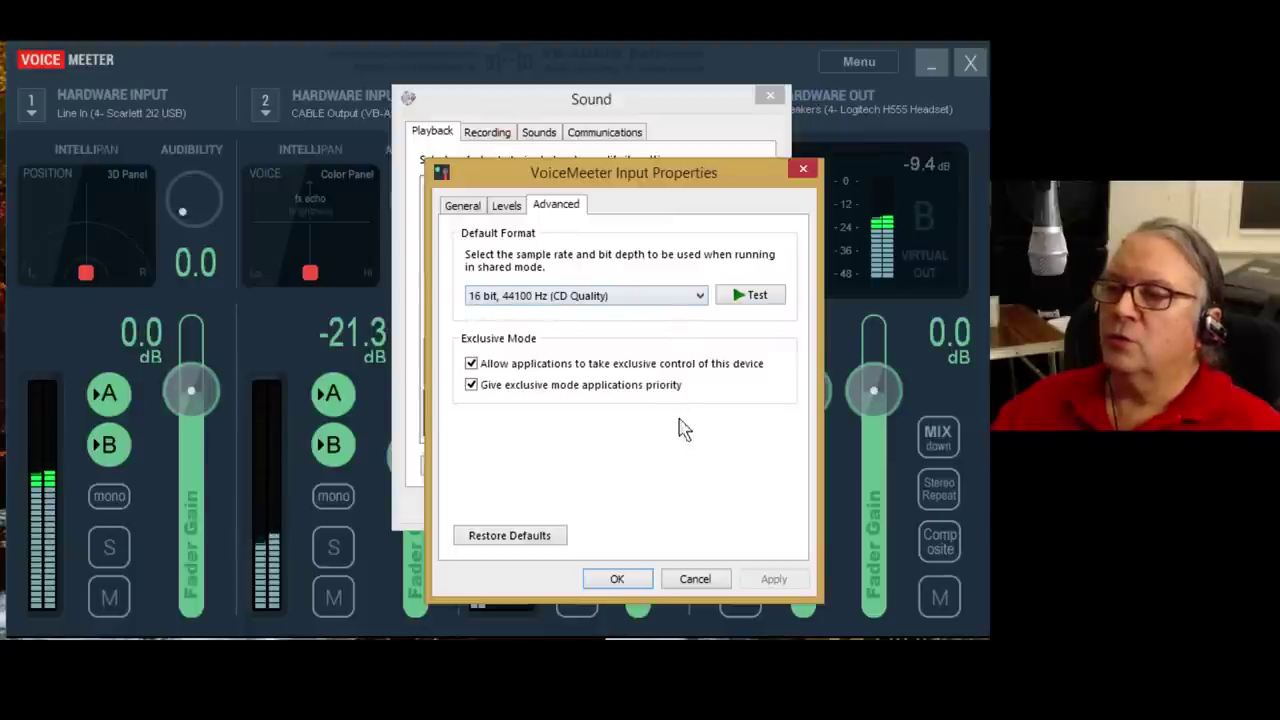
click(697, 581)
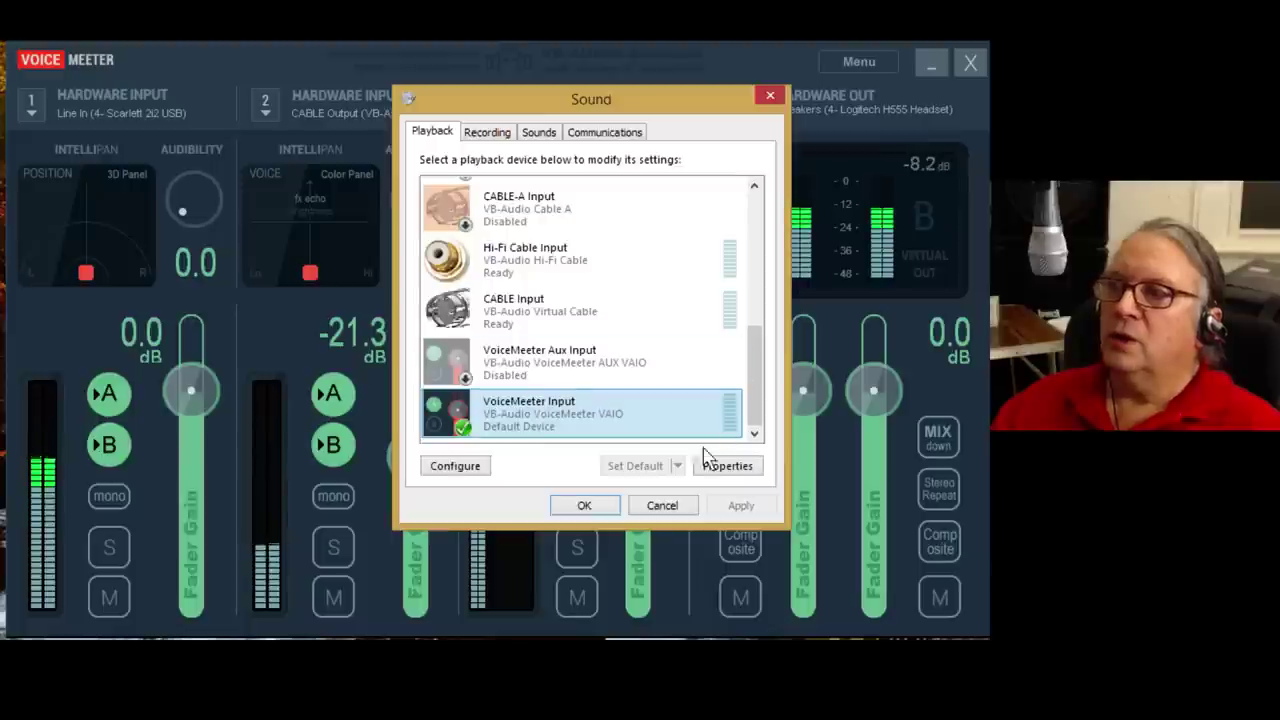
click(662, 505)
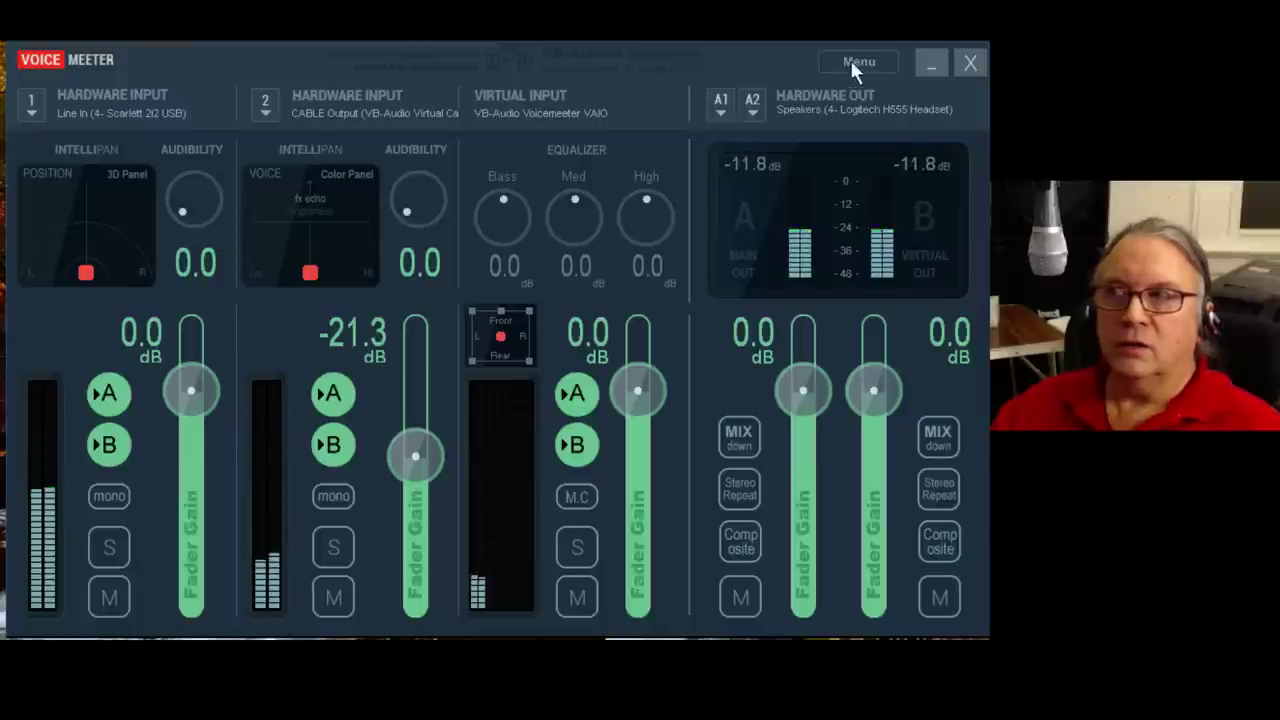
View the A1 device choices again and examine the sample rates and buffering in the System Settings without changing them
click(721, 108)
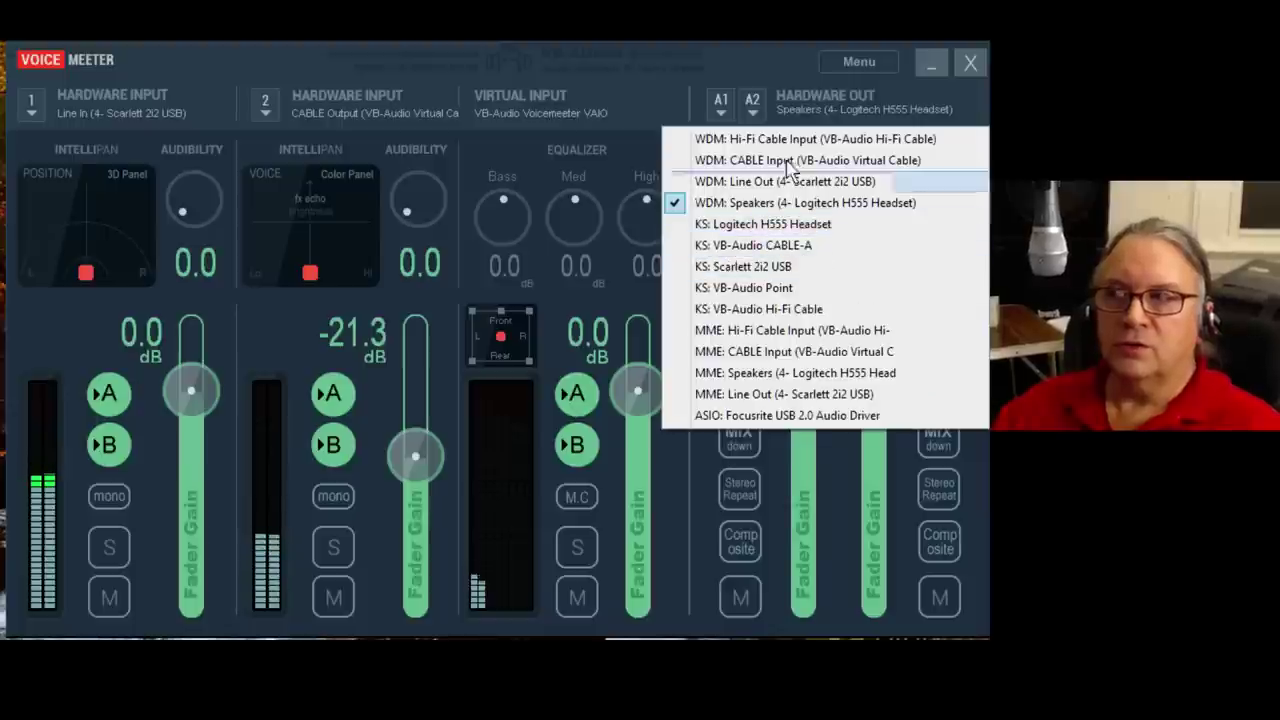
click(852, 62)
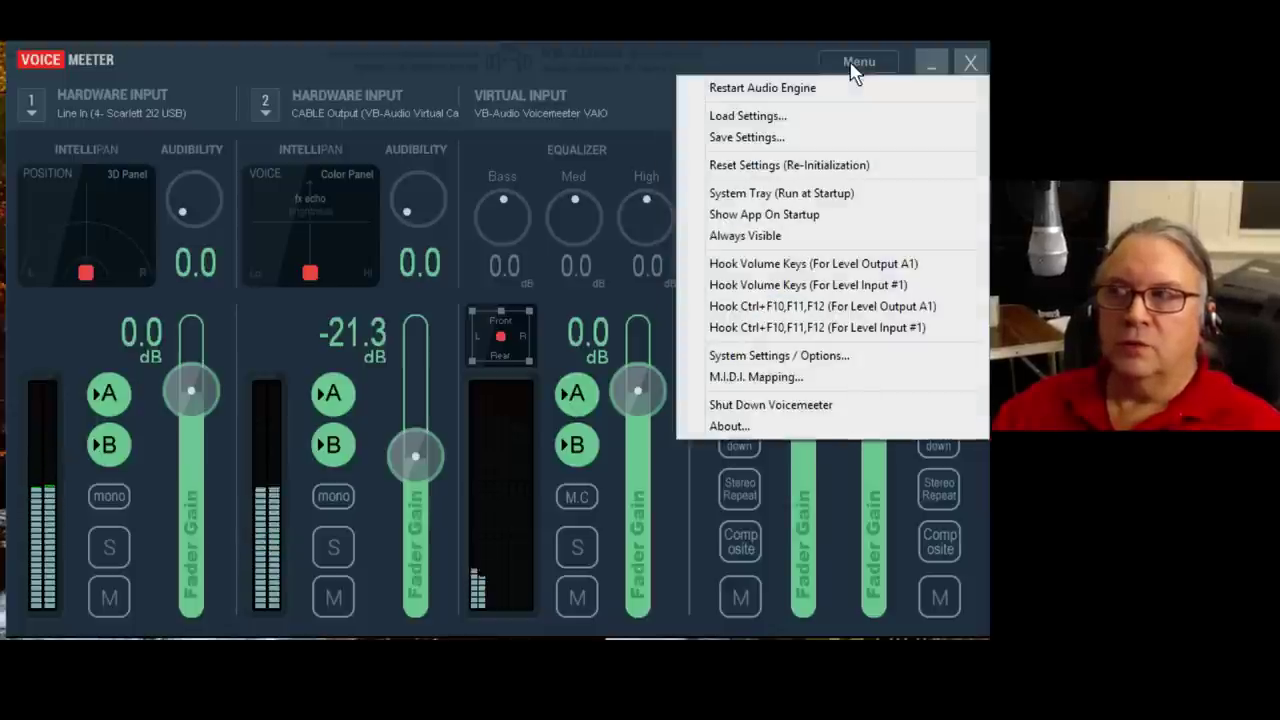
click(770, 358)
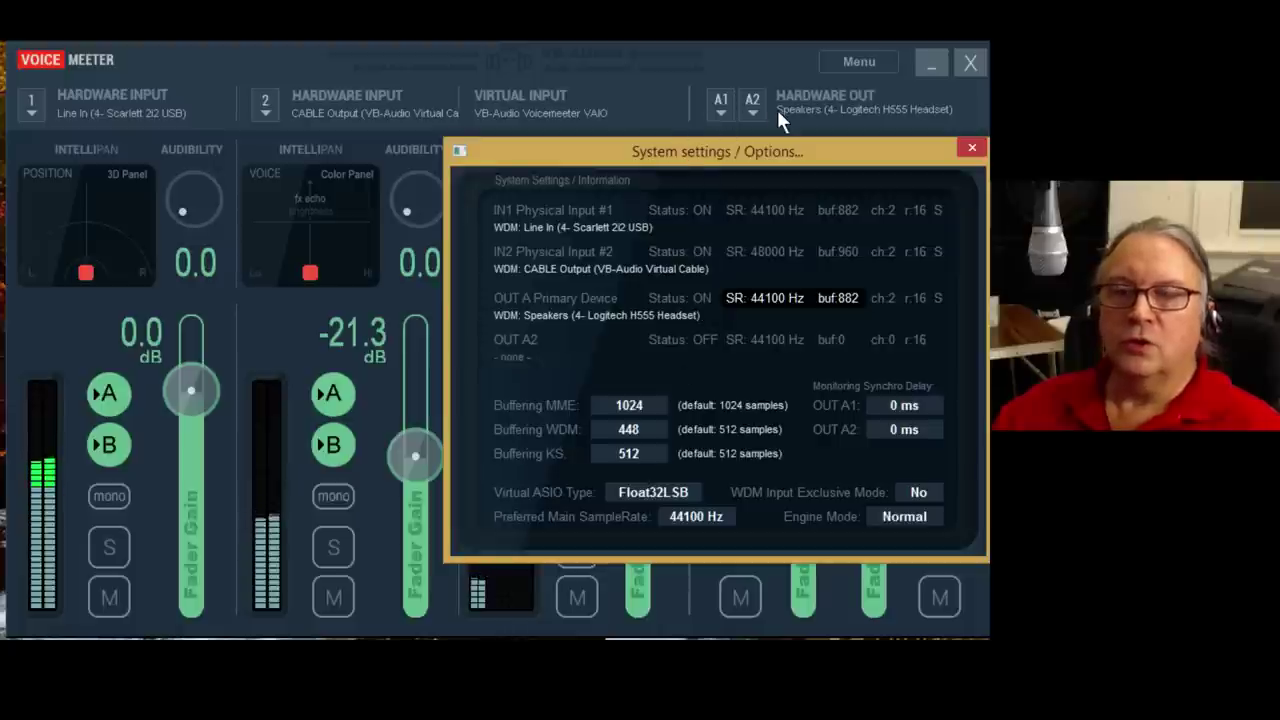
click(972, 148)
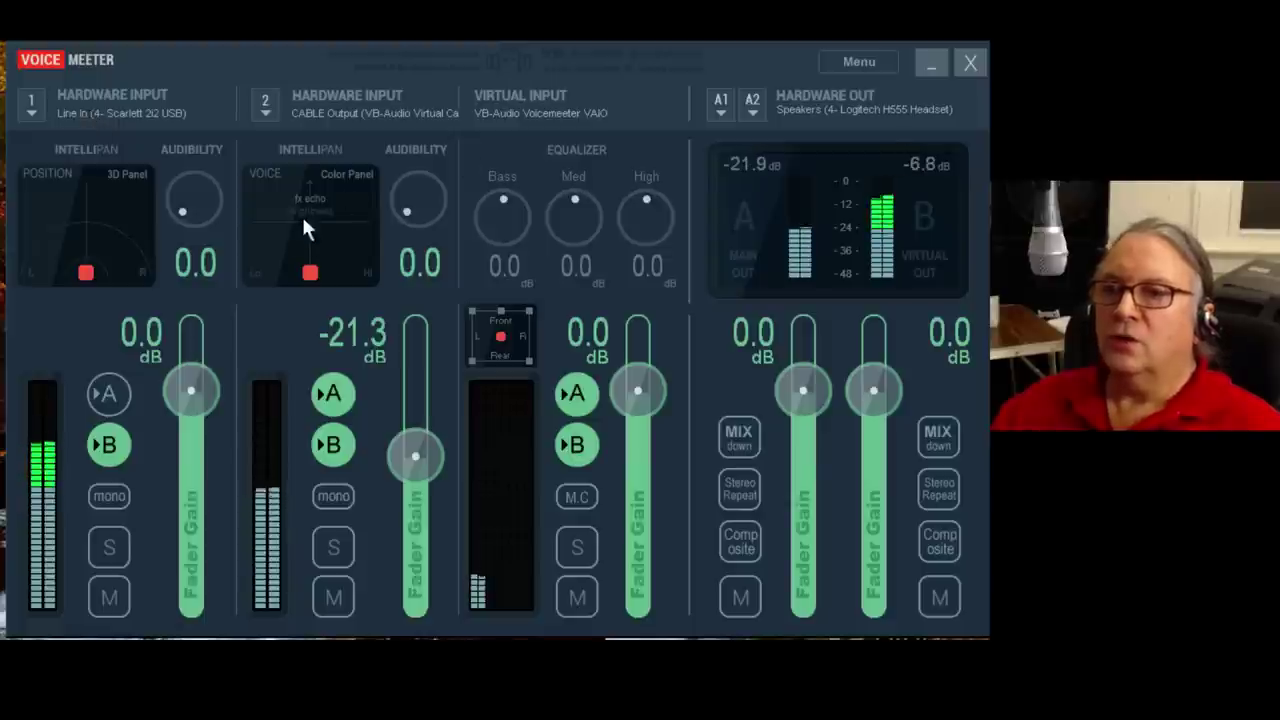
Toggle the A routing of hardware input 1, leaving it switched off
click(110, 396)
click(110, 395)
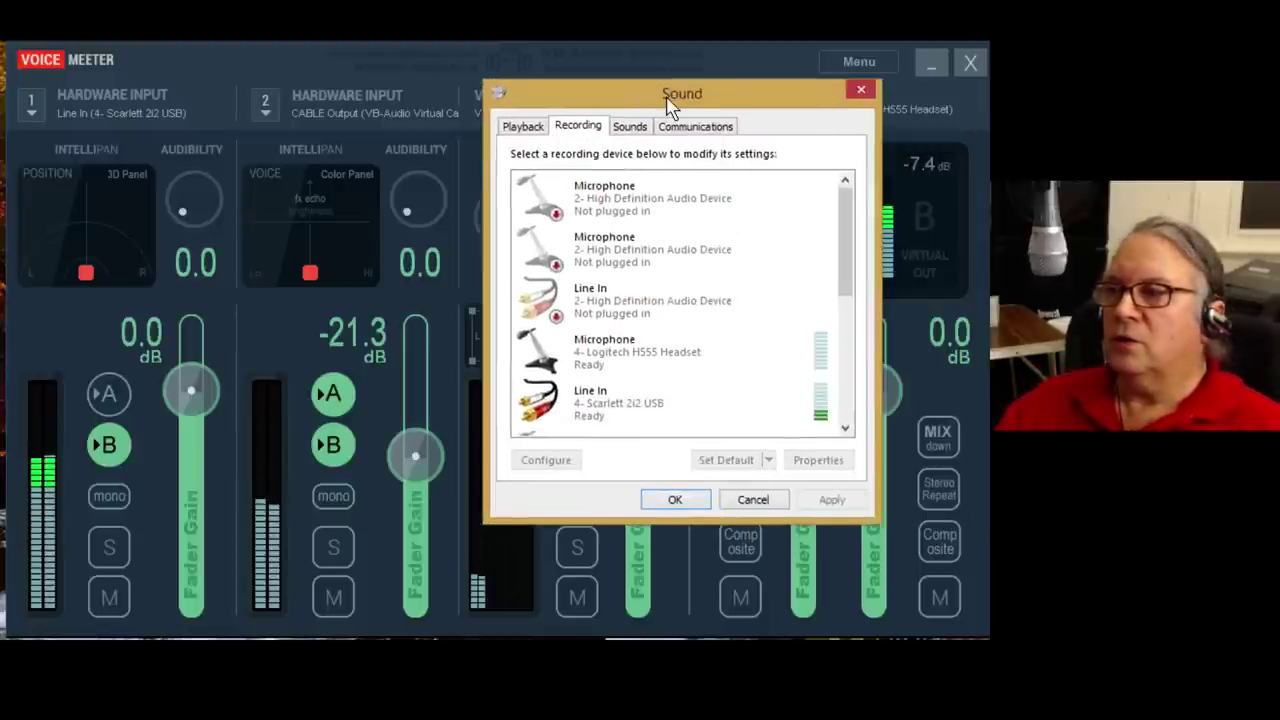
Inspect the Listen settings and playback device choices of the Scarlett 2i2 Line In recording device, leaving them without changes
drag(672, 103, 448, 90)
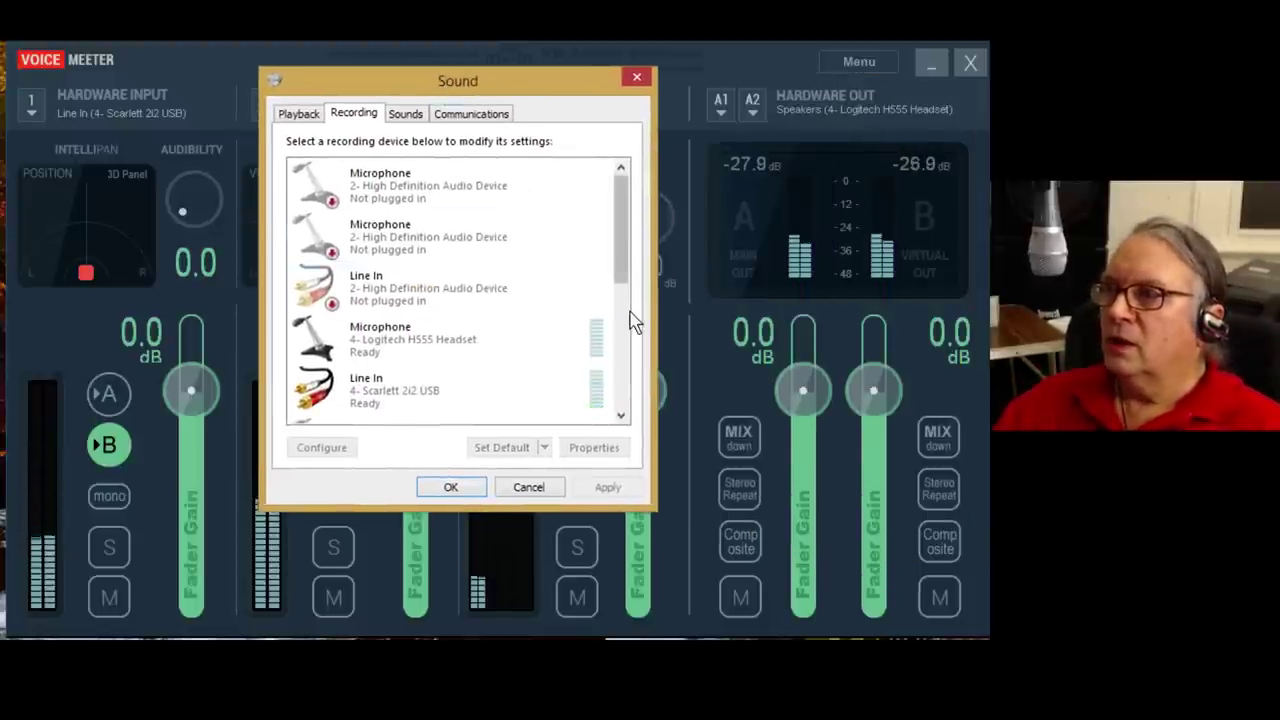
drag(622, 277, 628, 248)
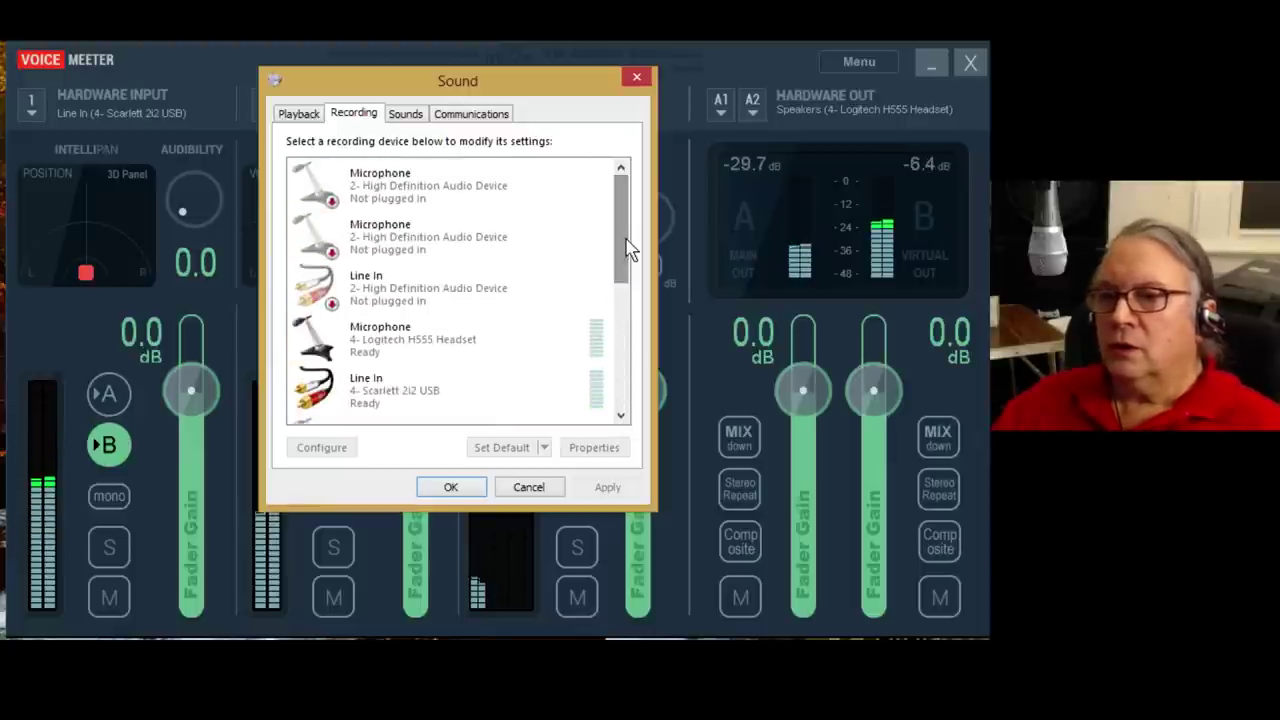
click(395, 388)
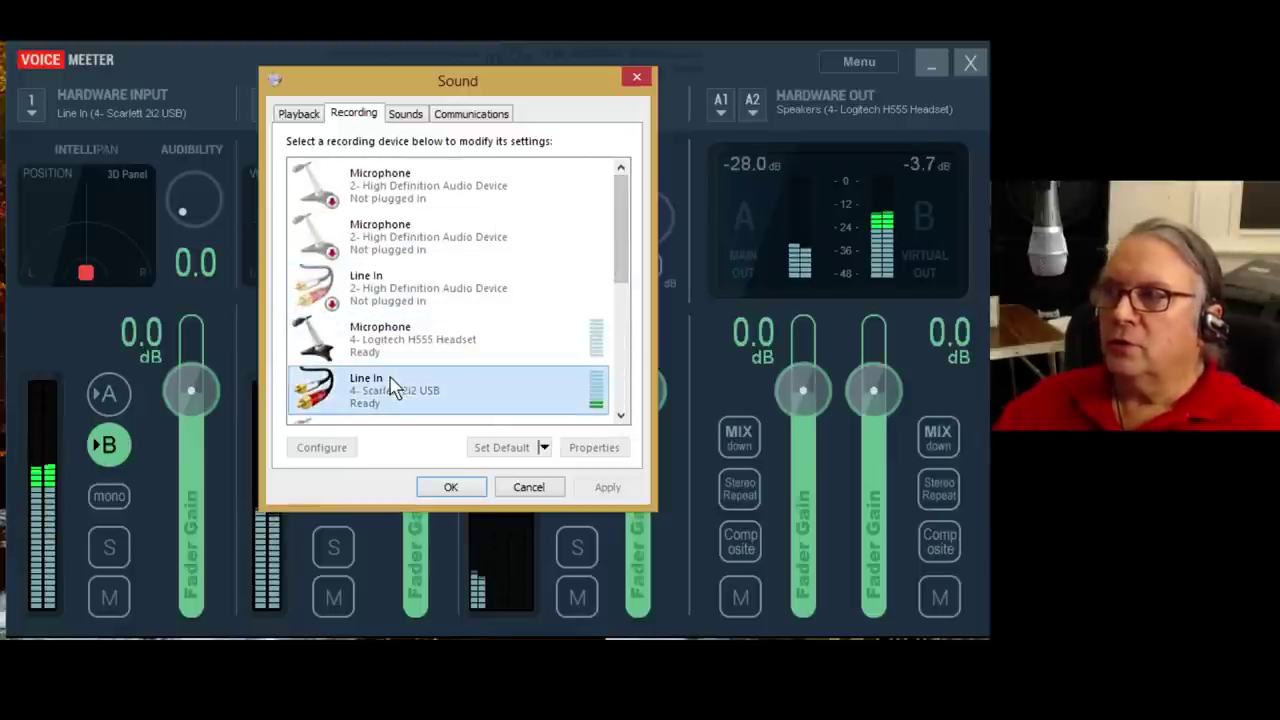
double_click(395, 388)
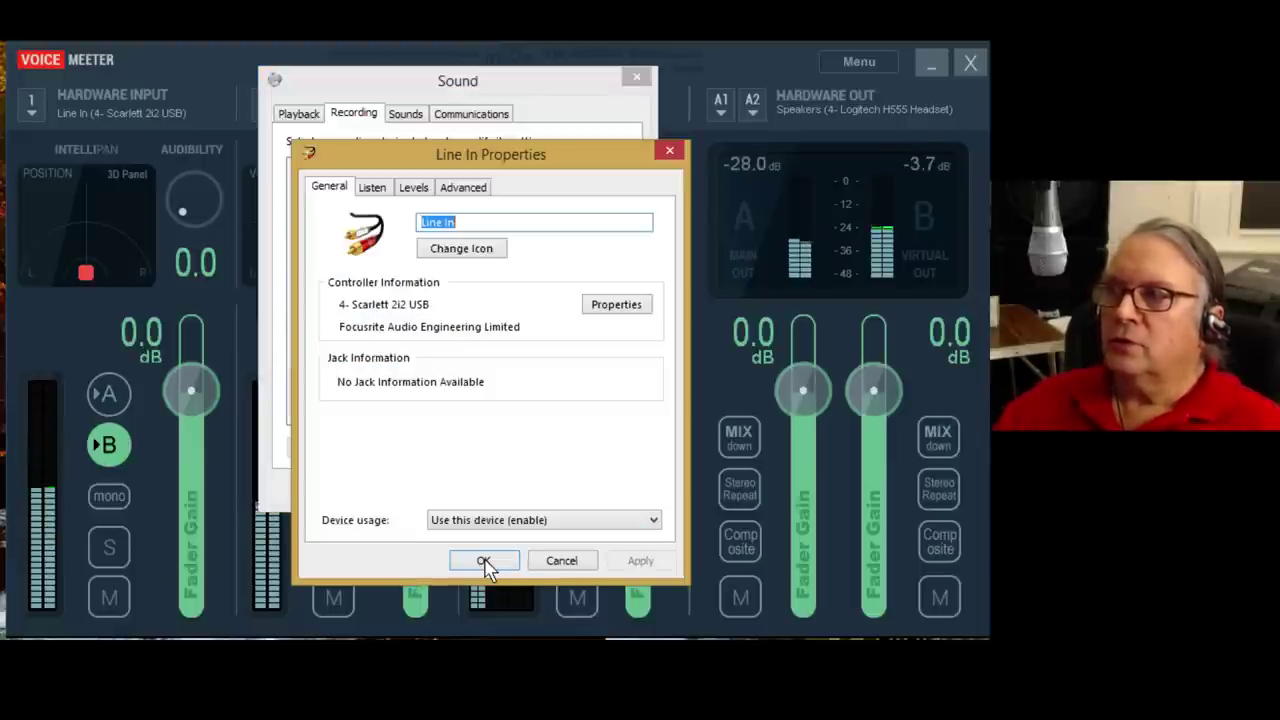
click(374, 189)
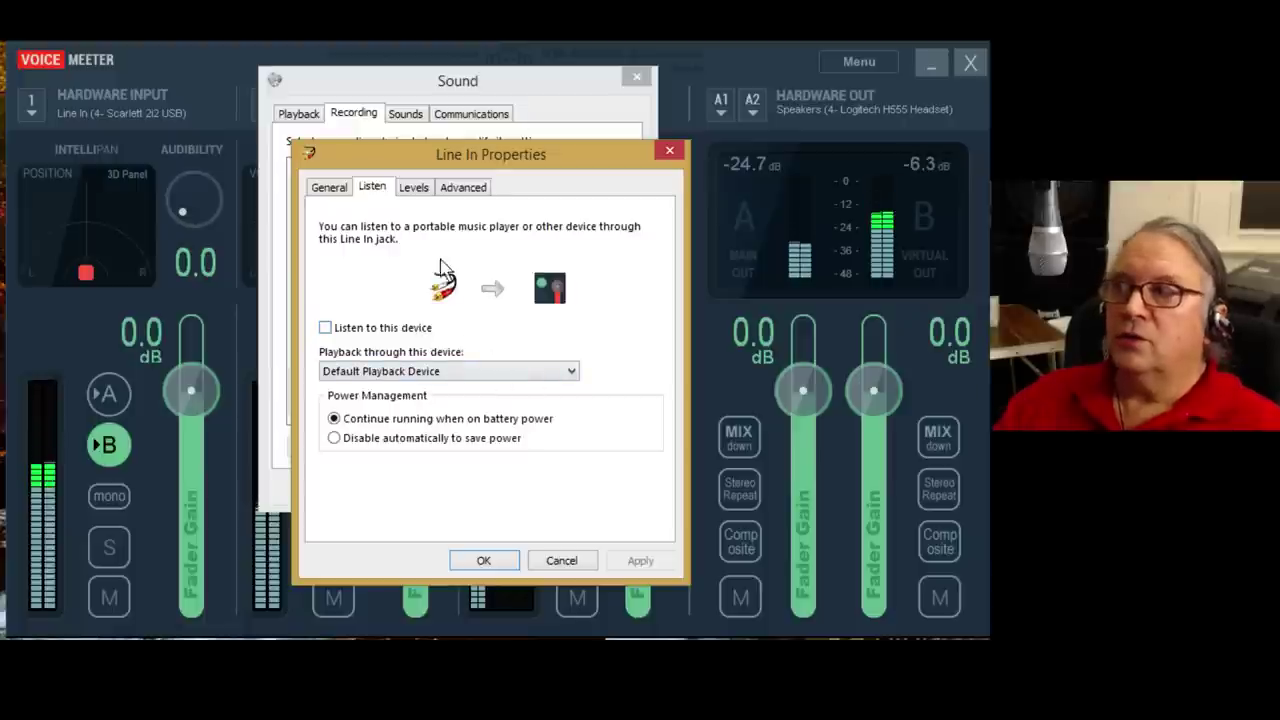
click(569, 376)
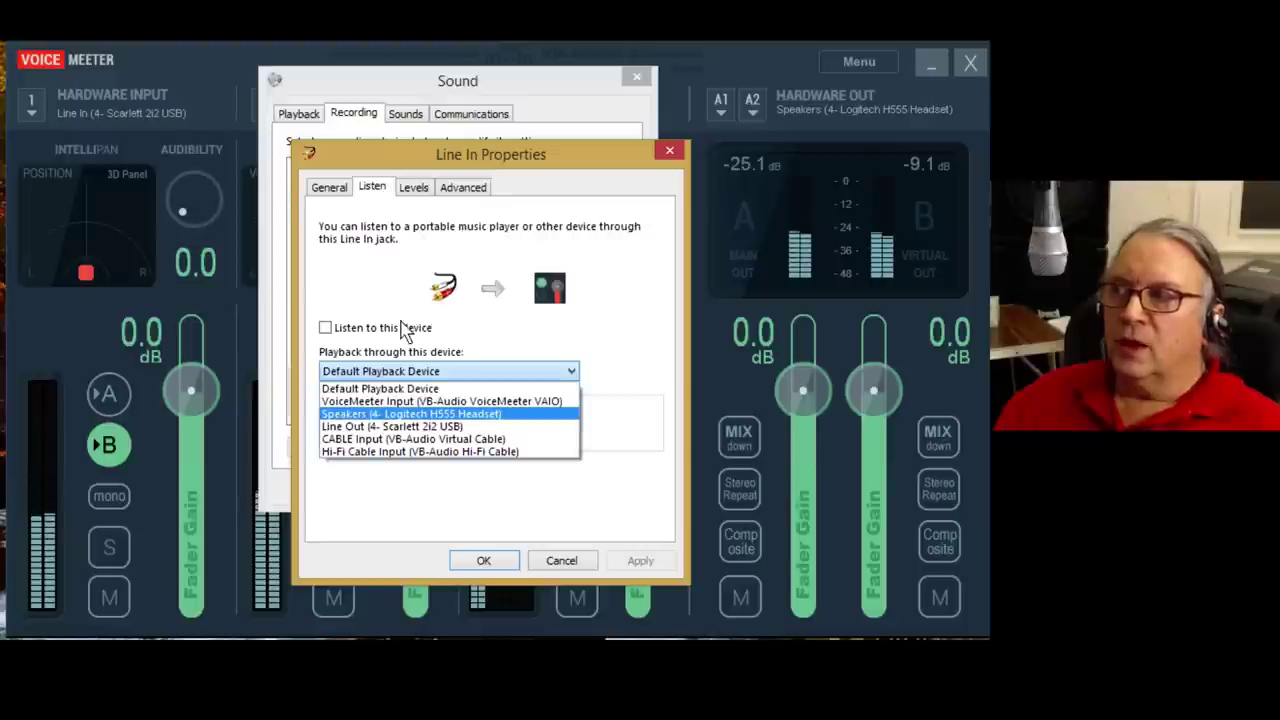
click(486, 325)
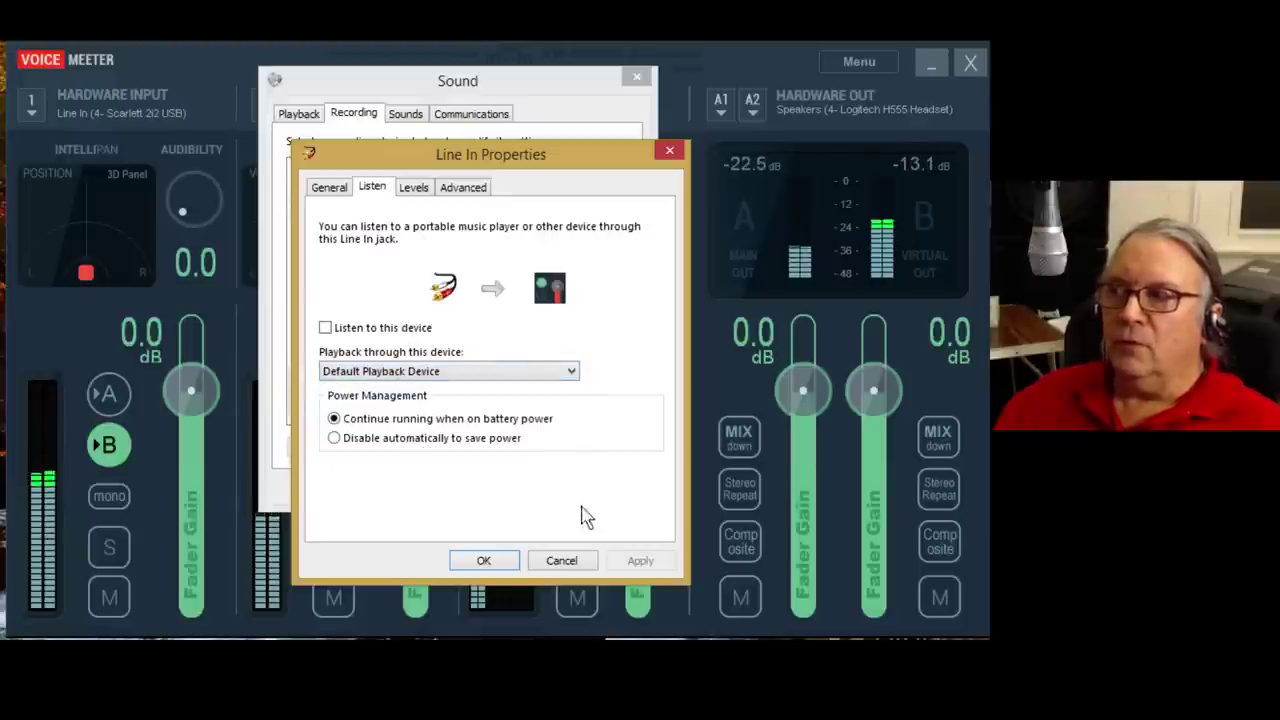
click(564, 560)
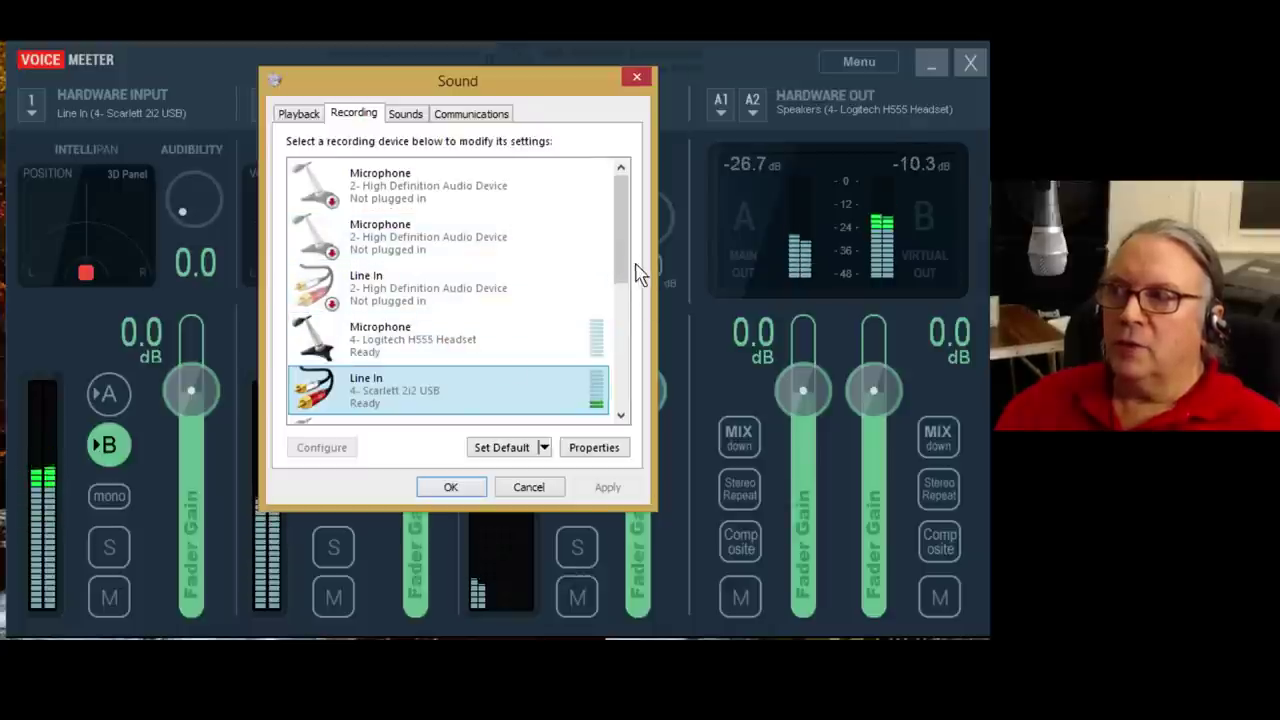
Enable listening to the Logitech H555 headset microphone with playback through CABLE Input (VB-Audio Virtual Cable), and apply the settings
drag(623, 271, 626, 288)
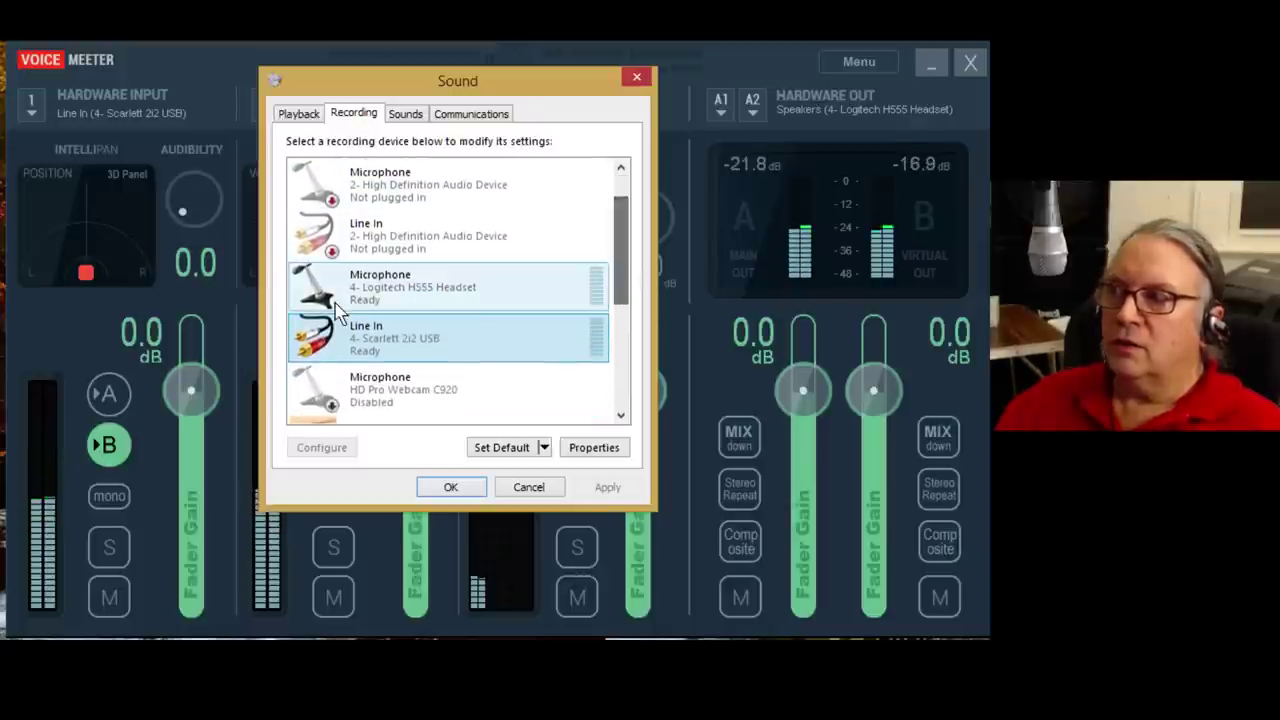
double_click(420, 290)
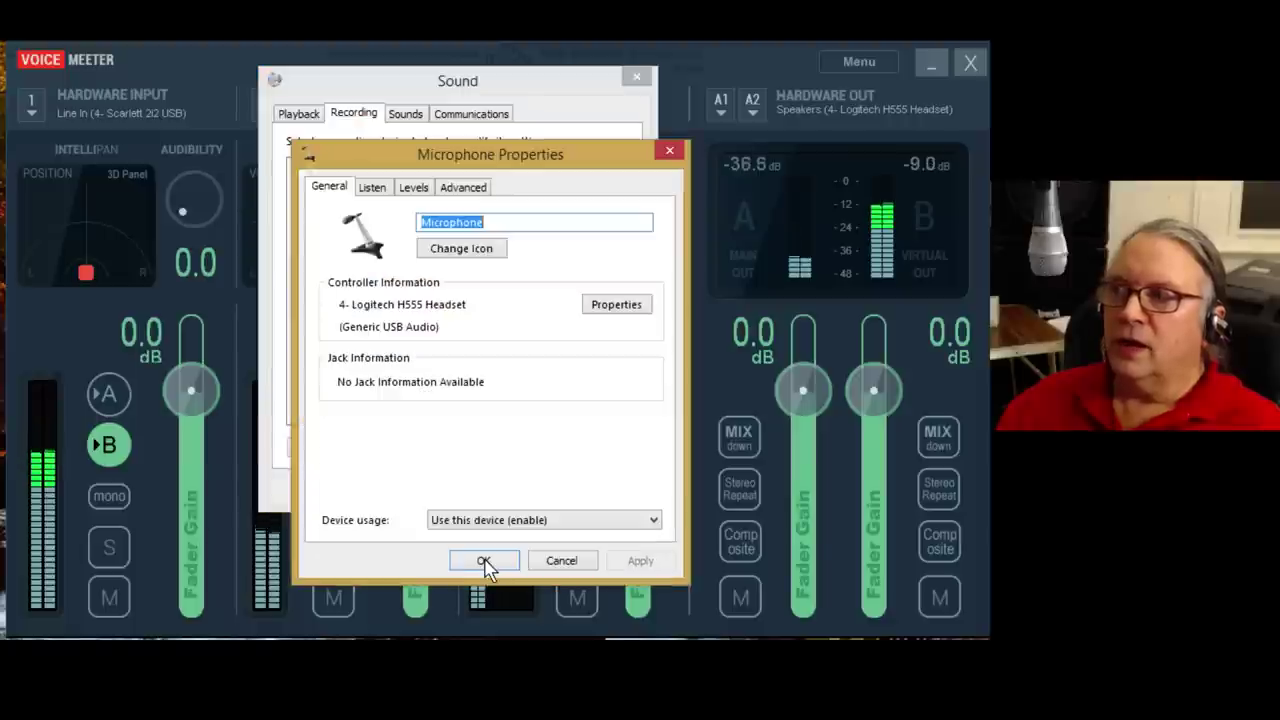
click(373, 190)
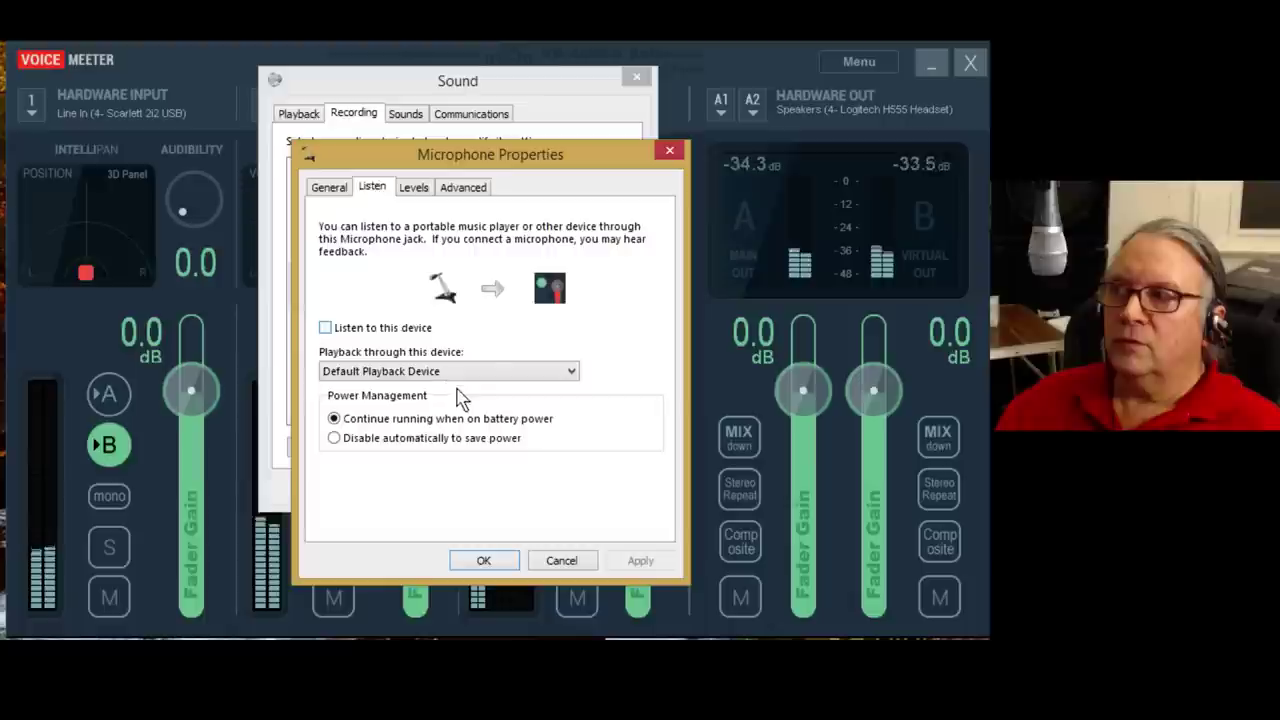
click(491, 372)
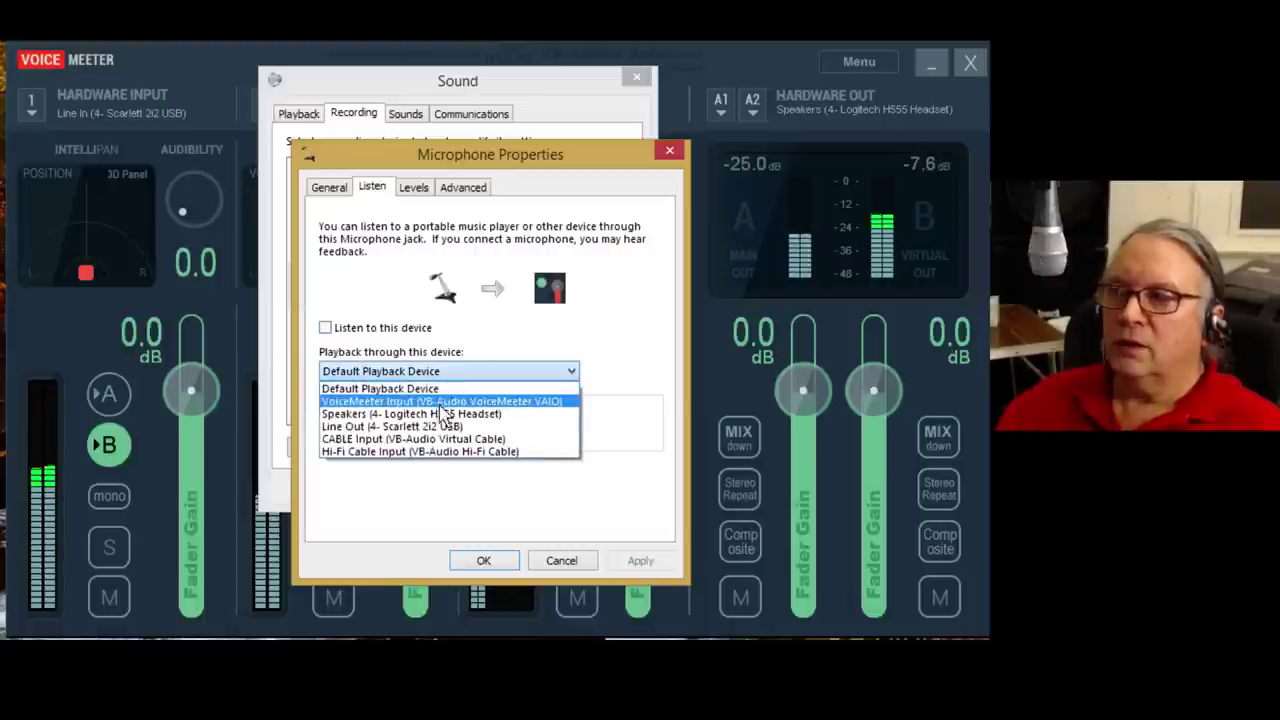
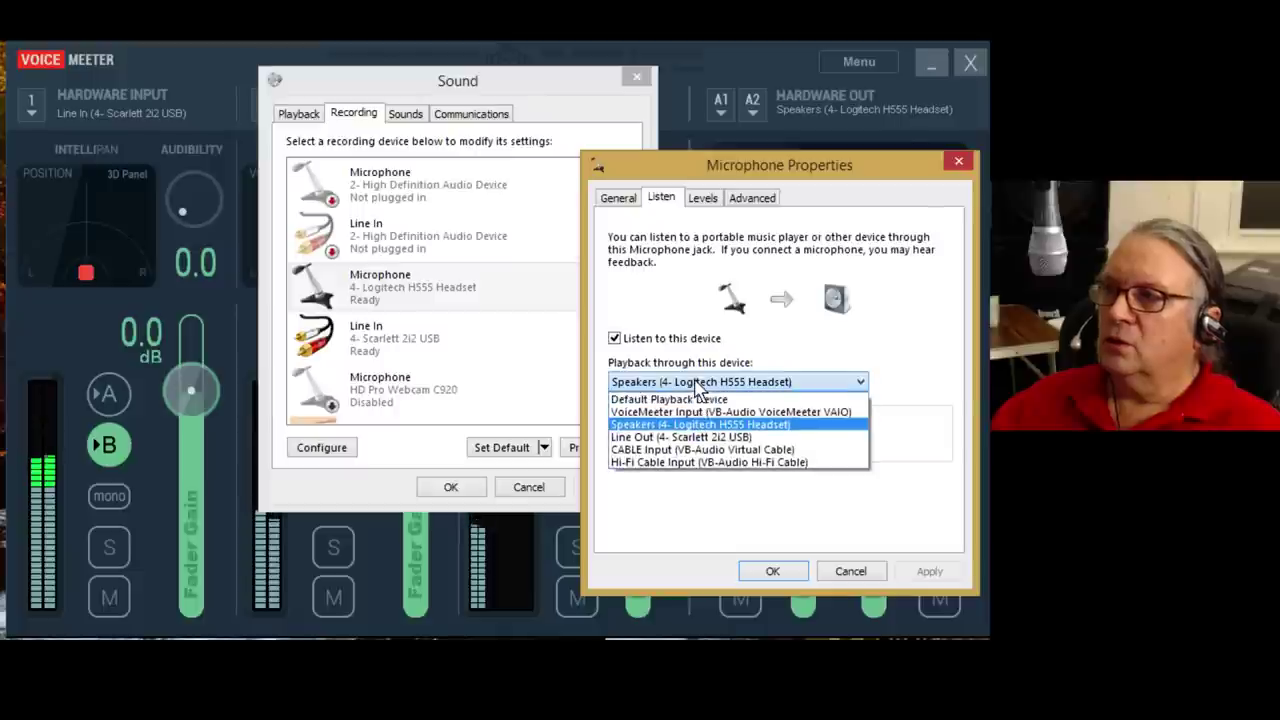
click(680, 452)
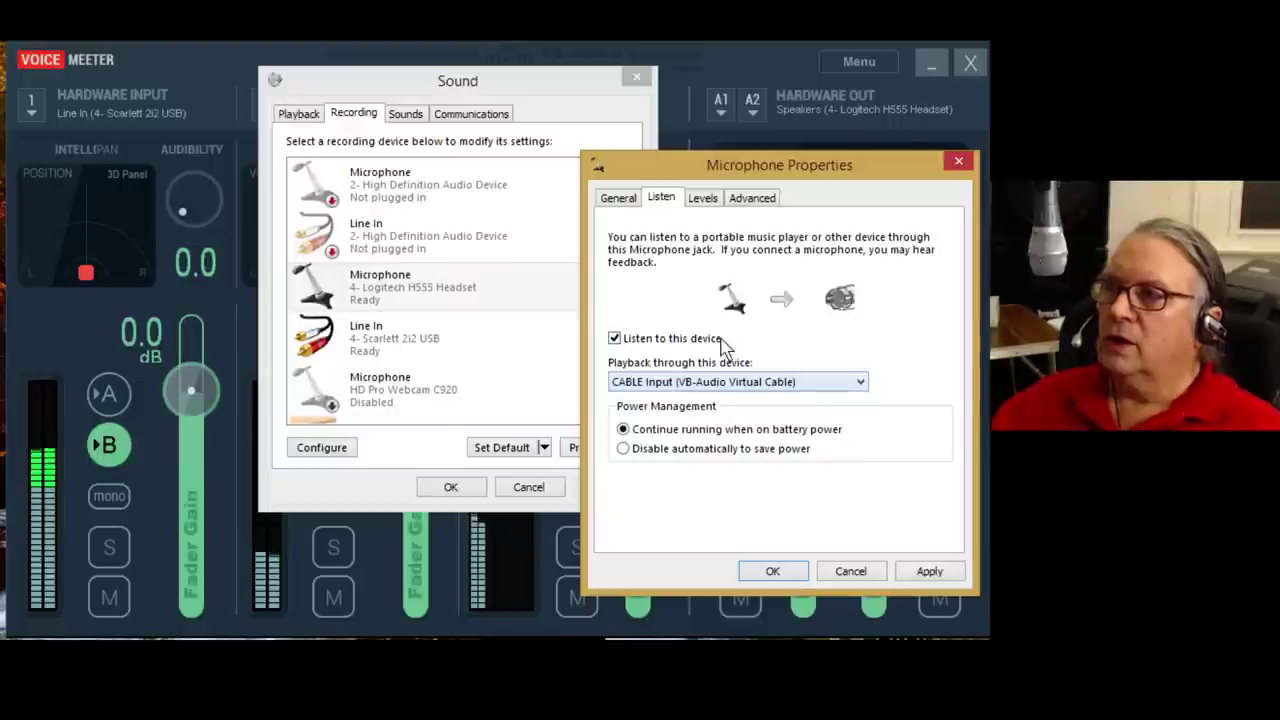
click(914, 572)
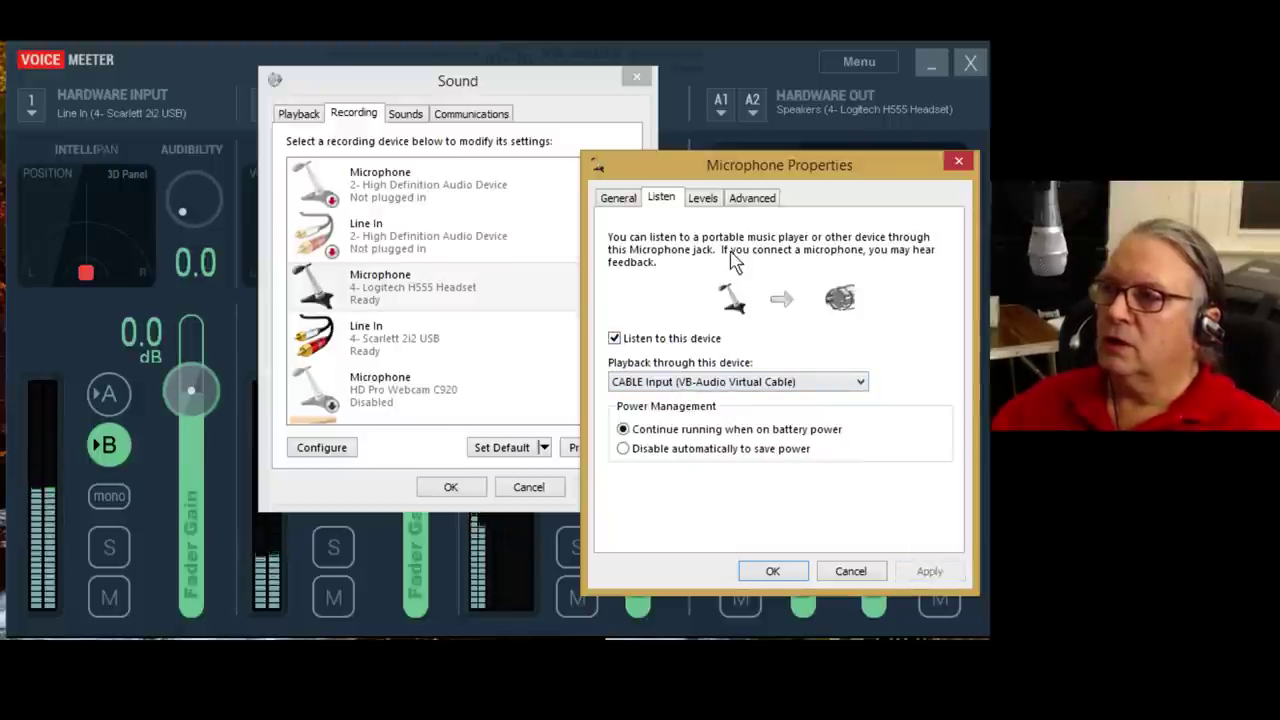
click(448, 79)
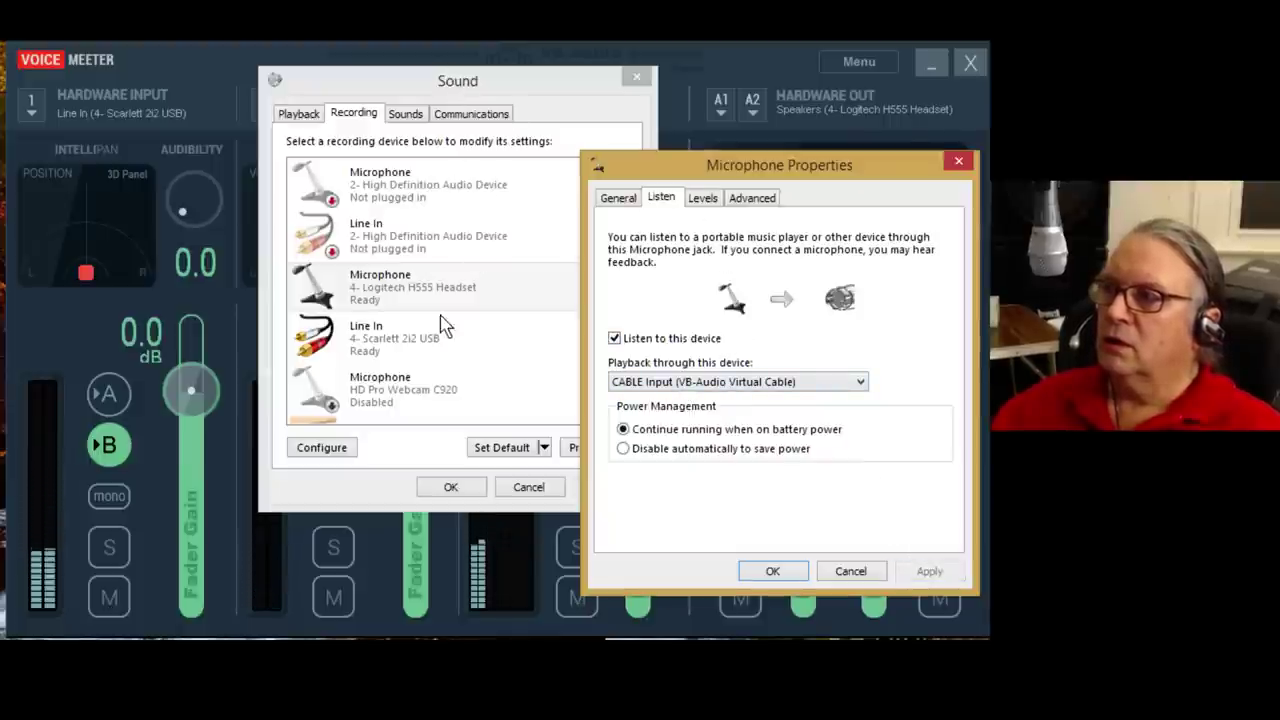
click(773, 571)
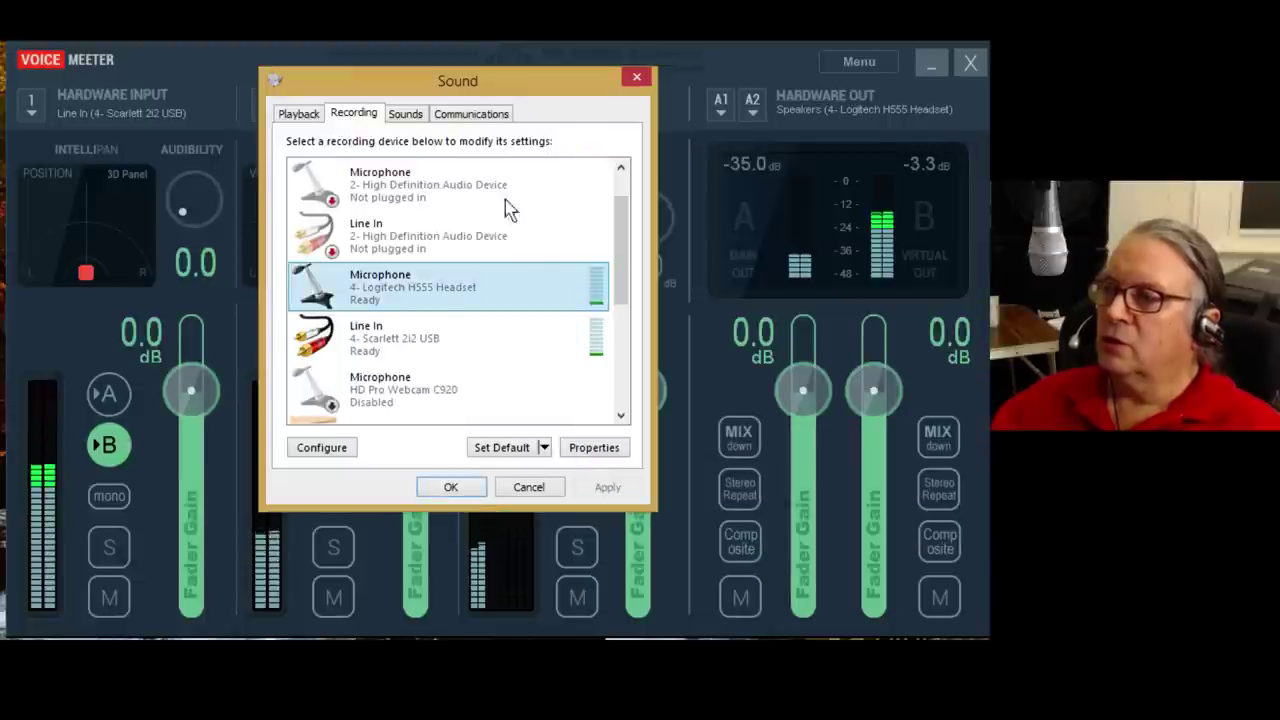
Turn off listening to the Logitech H555 headset microphone, apply the change, and close the Sound settings
drag(465, 95, 682, 157)
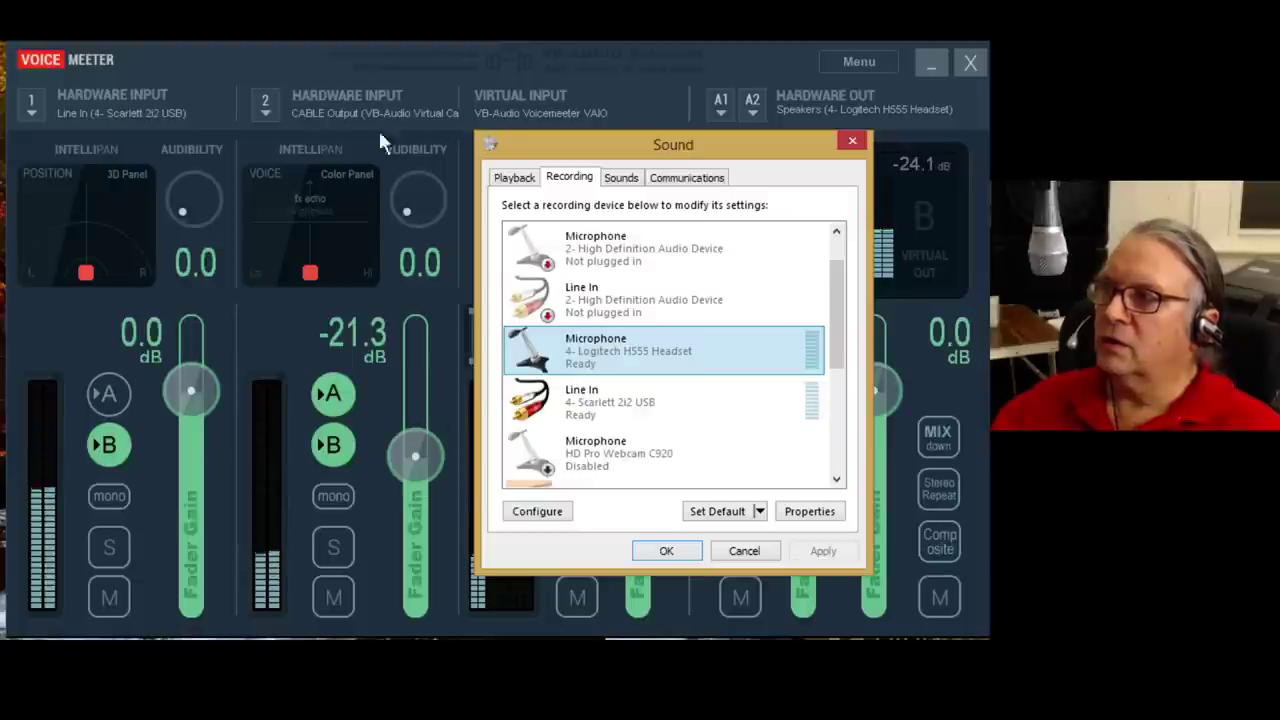
click(700, 630)
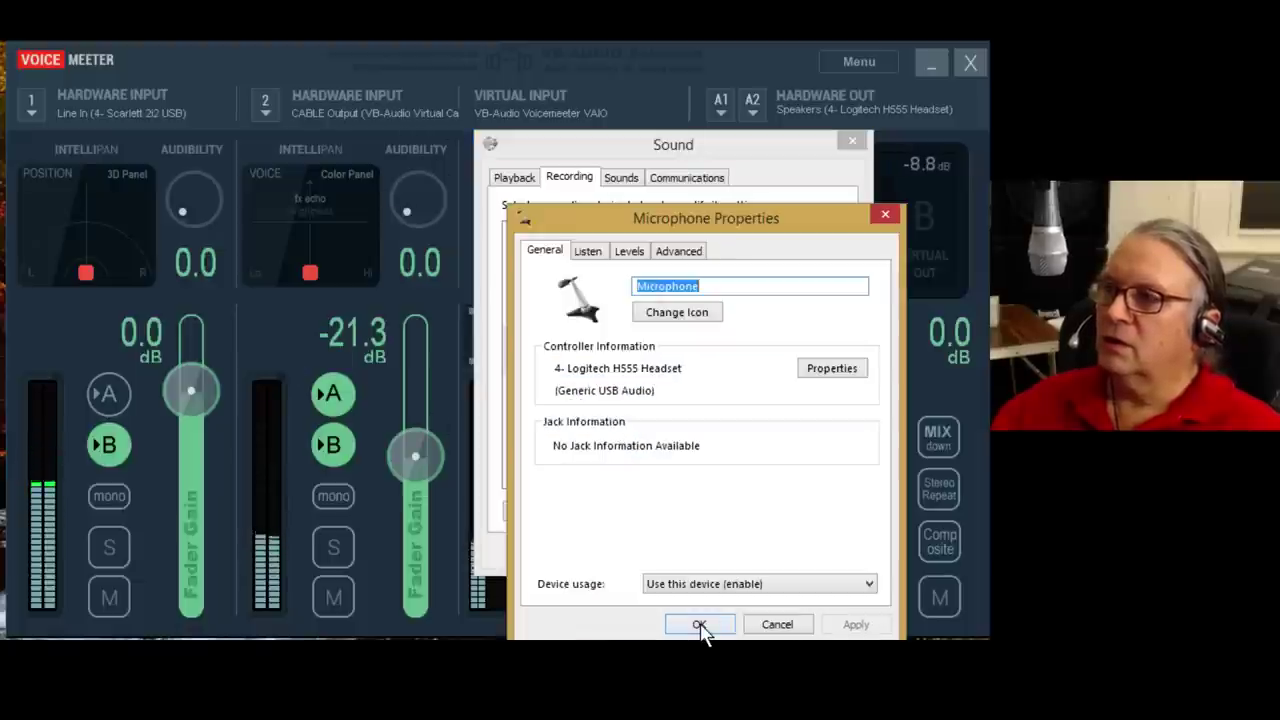
click(588, 252)
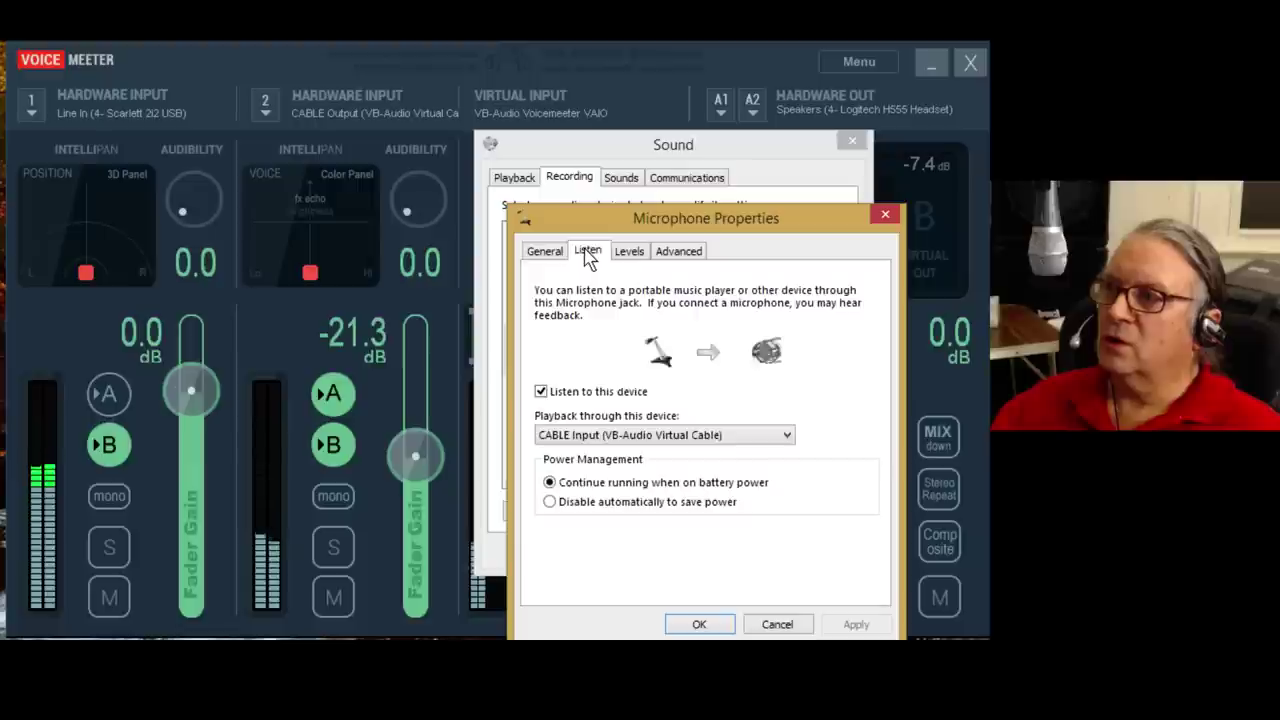
click(541, 392)
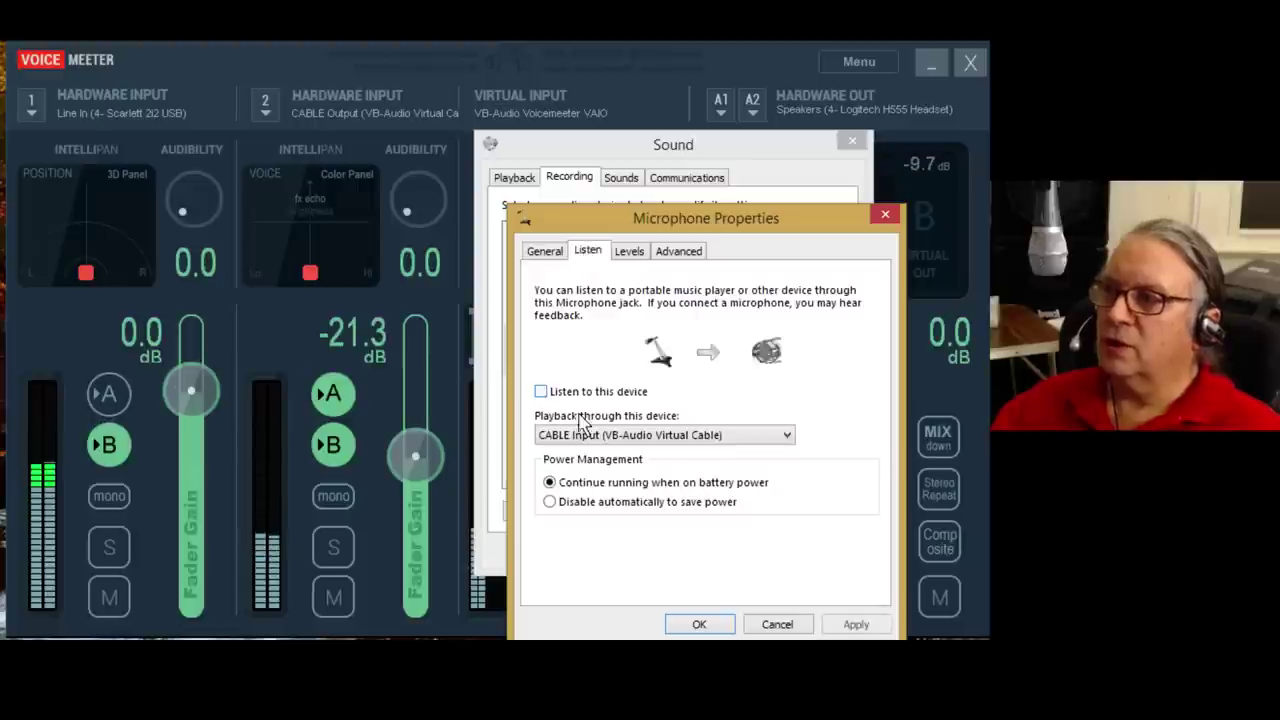
click(852, 625)
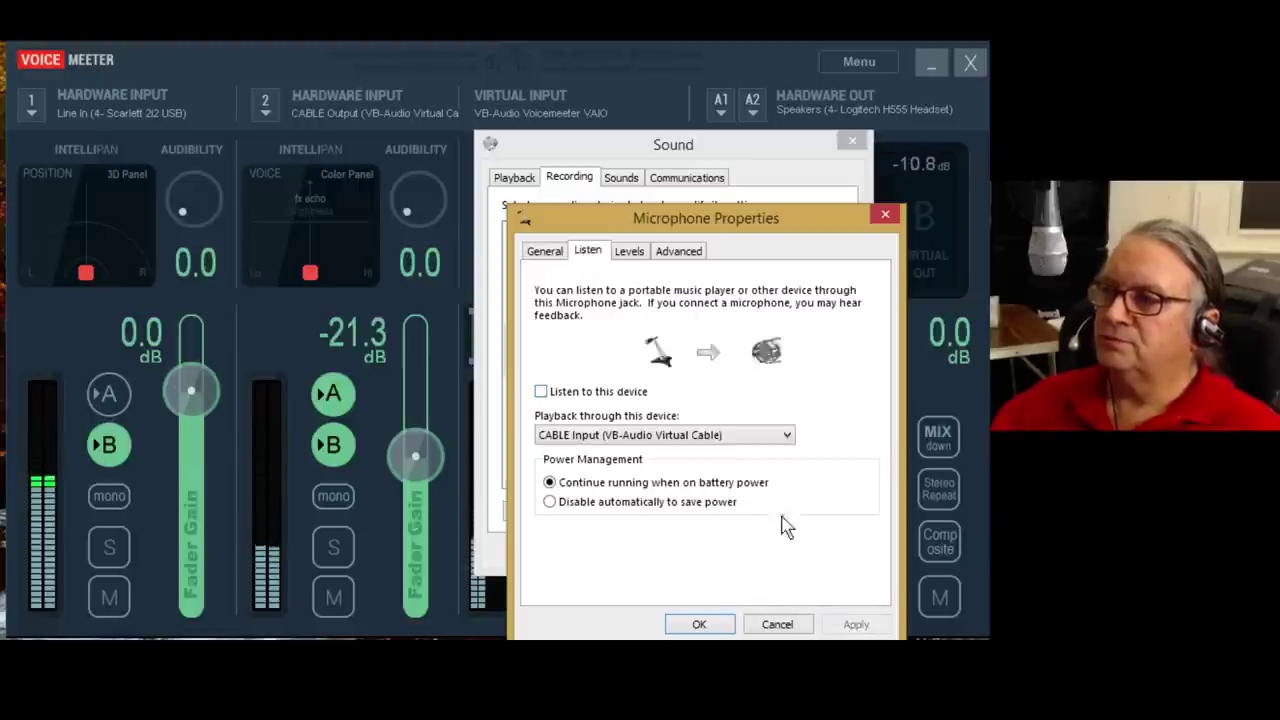
click(700, 625)
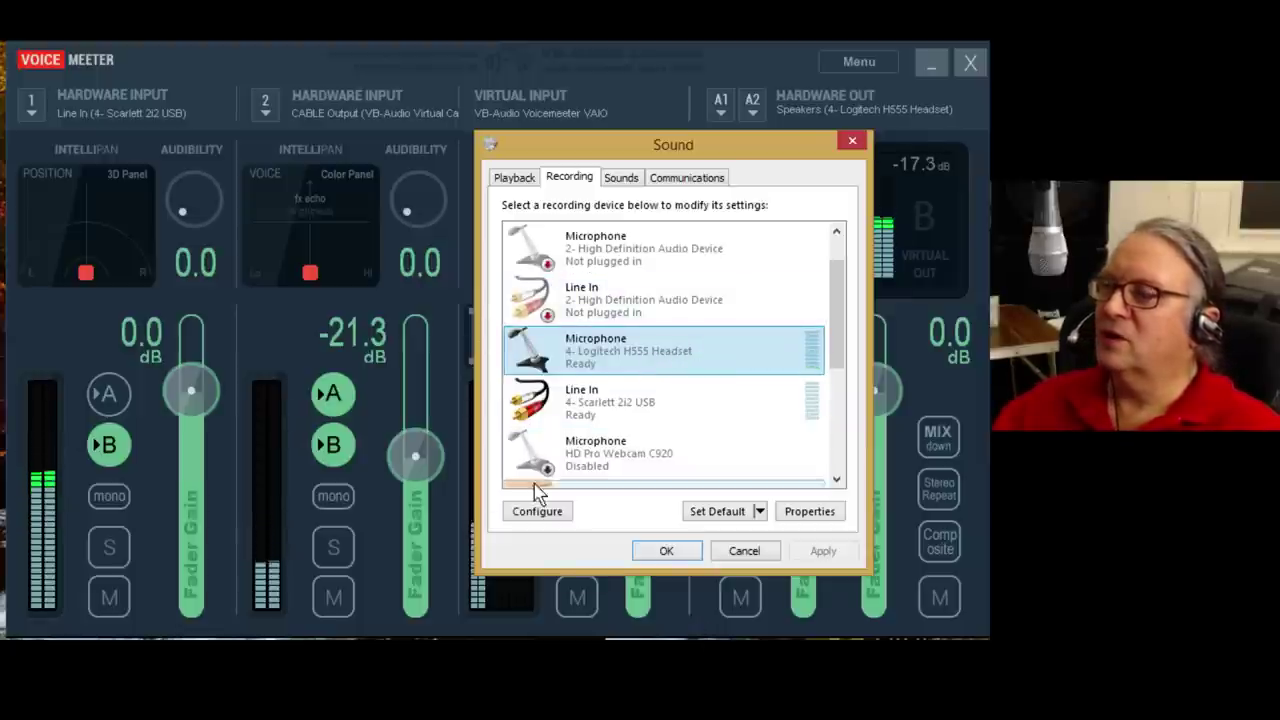
click(852, 143)
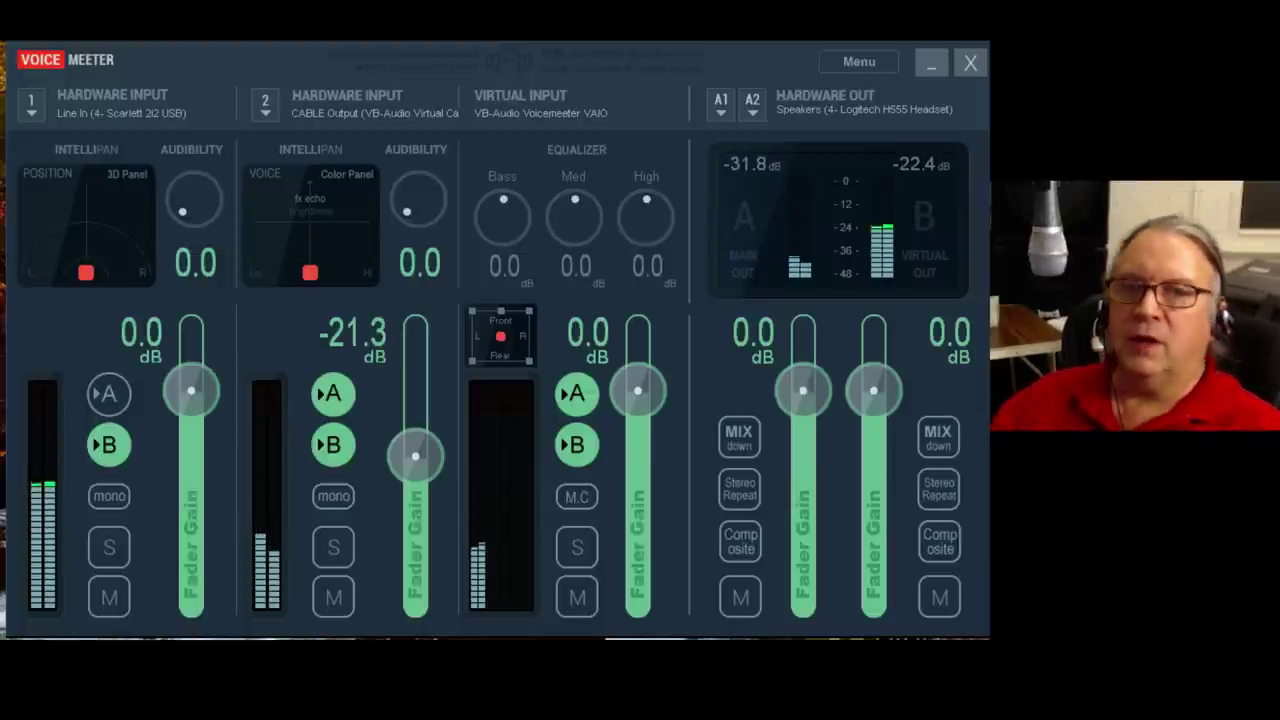
Check the main volume level of the Scarlett 2i2 Line Out playback device in the Sound settings without changing it
drag(675, 60, 592, 62)
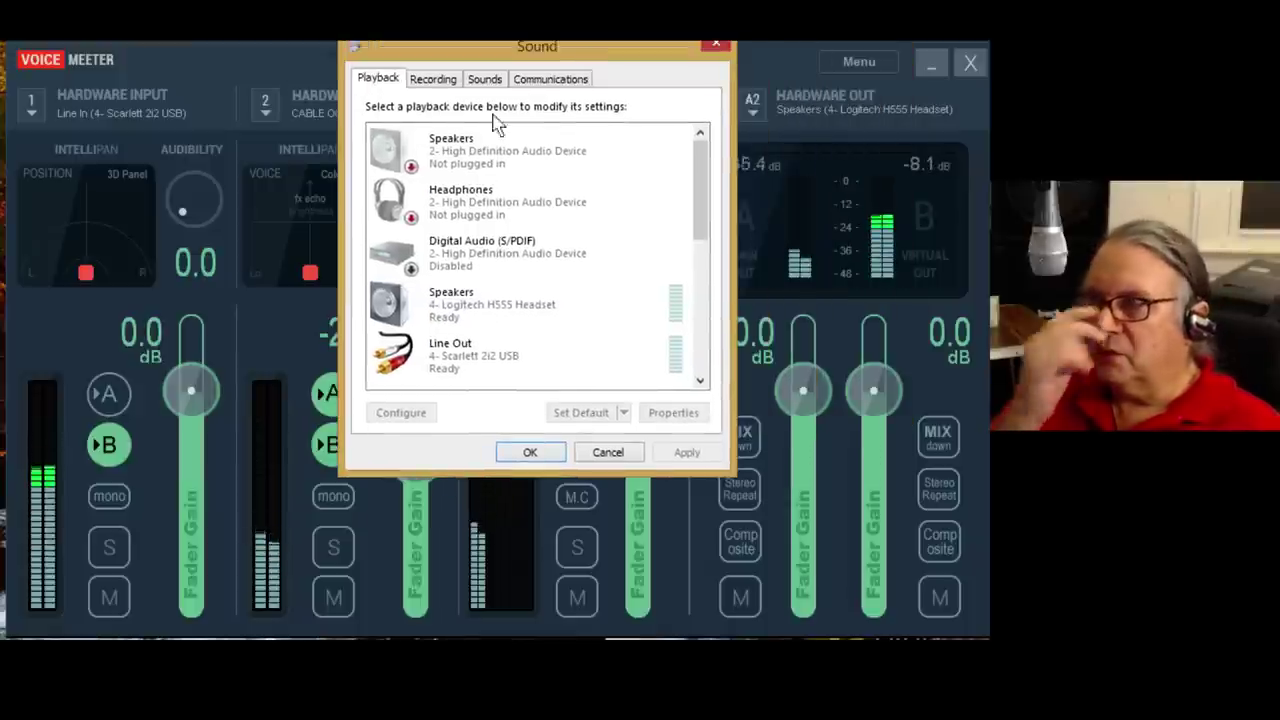
click(487, 357)
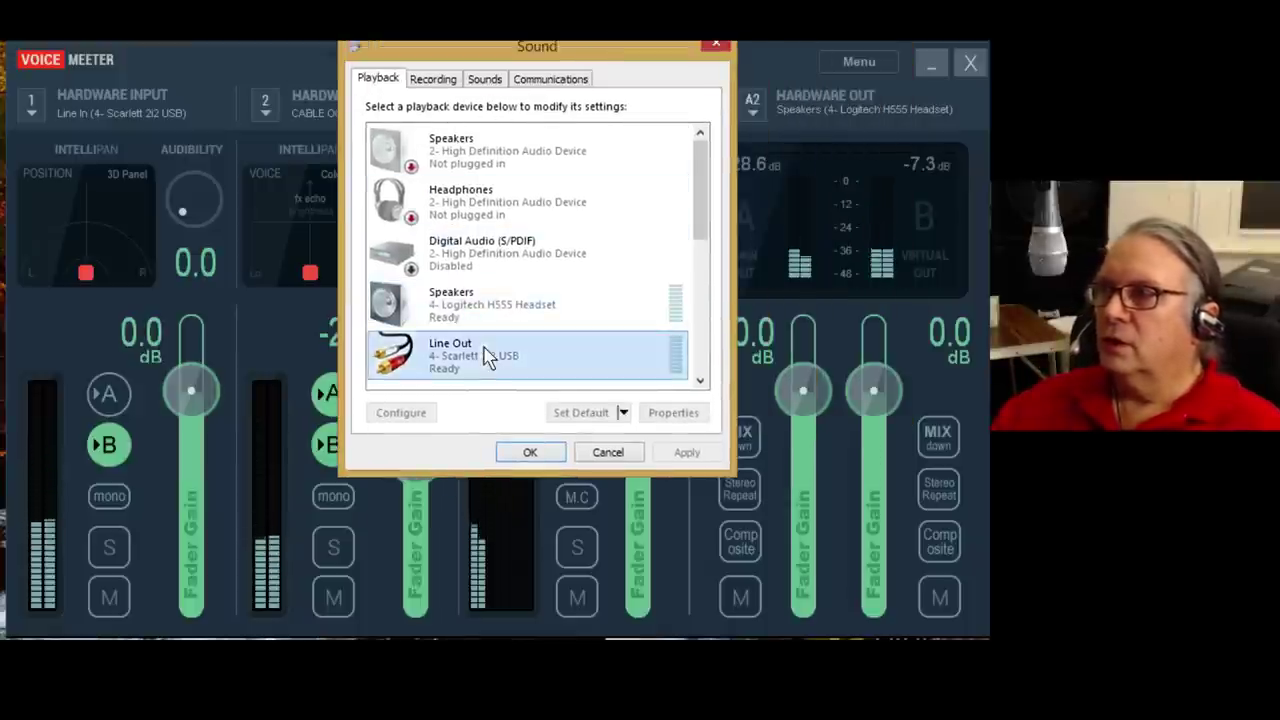
double_click(487, 357)
click(455, 152)
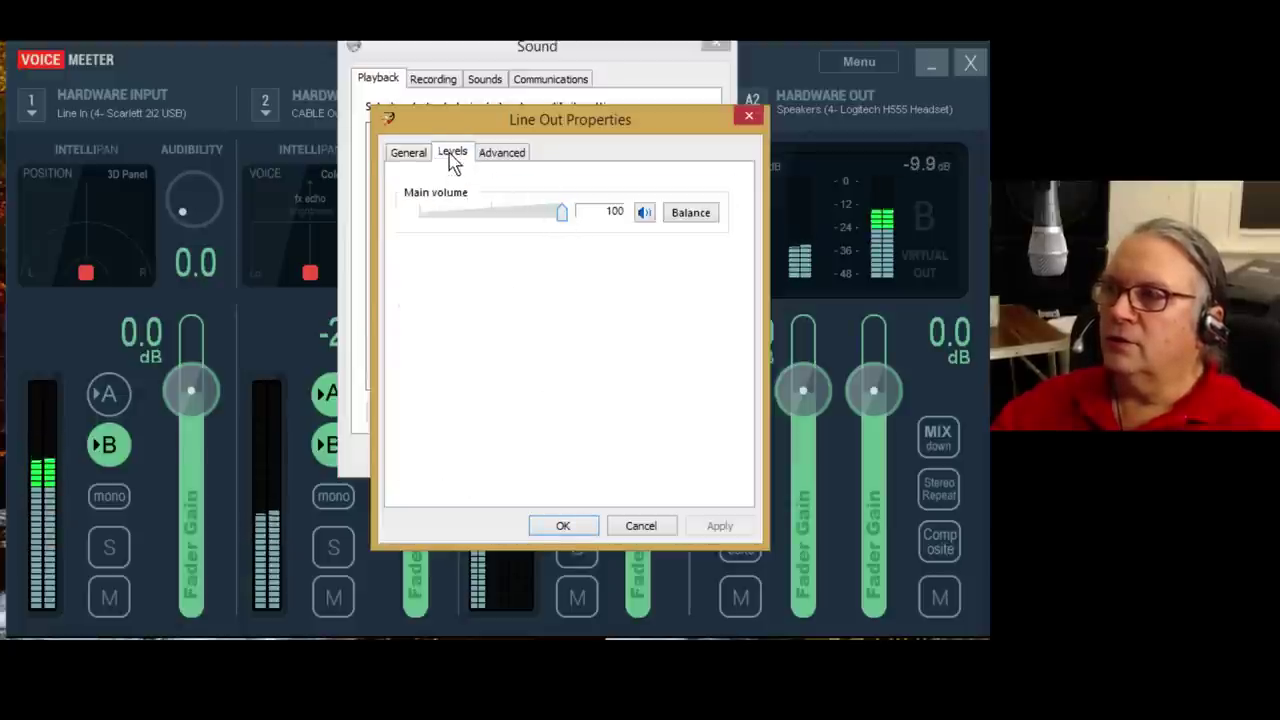
click(641, 526)
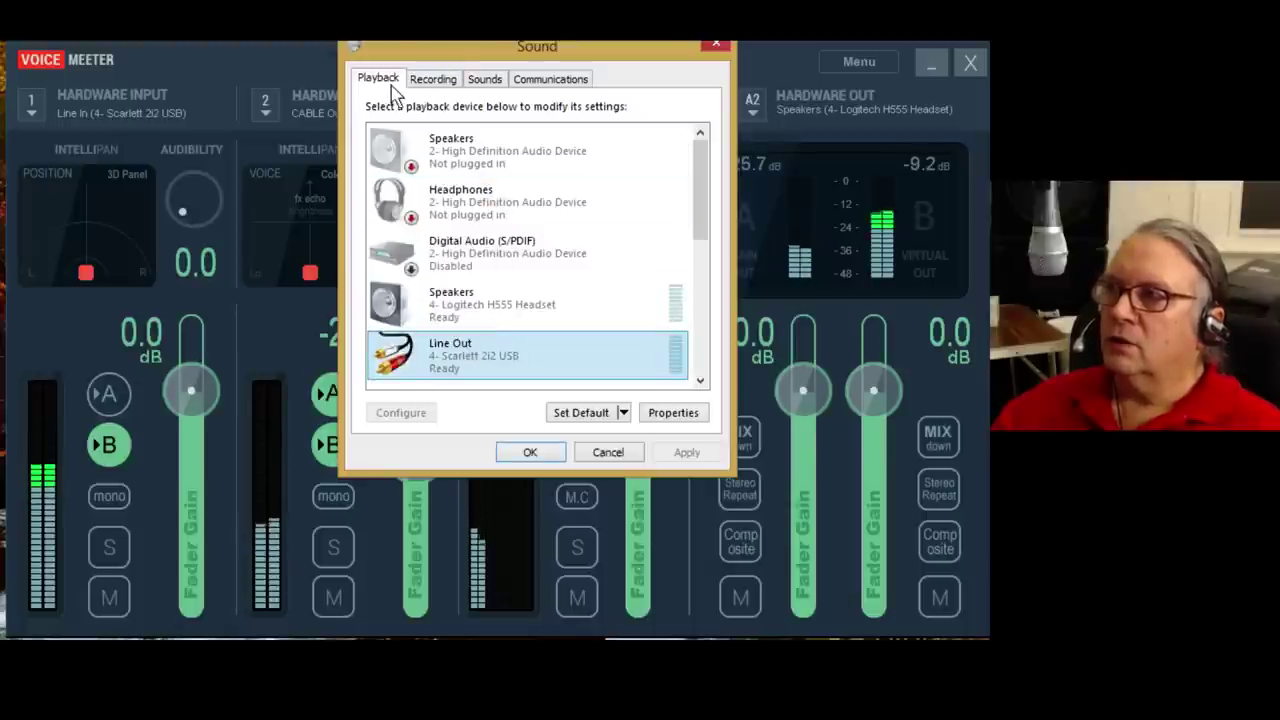
Check the main volume level of the Scarlett 2i2 Line In recording device, and close the Sound settings without changes
click(432, 84)
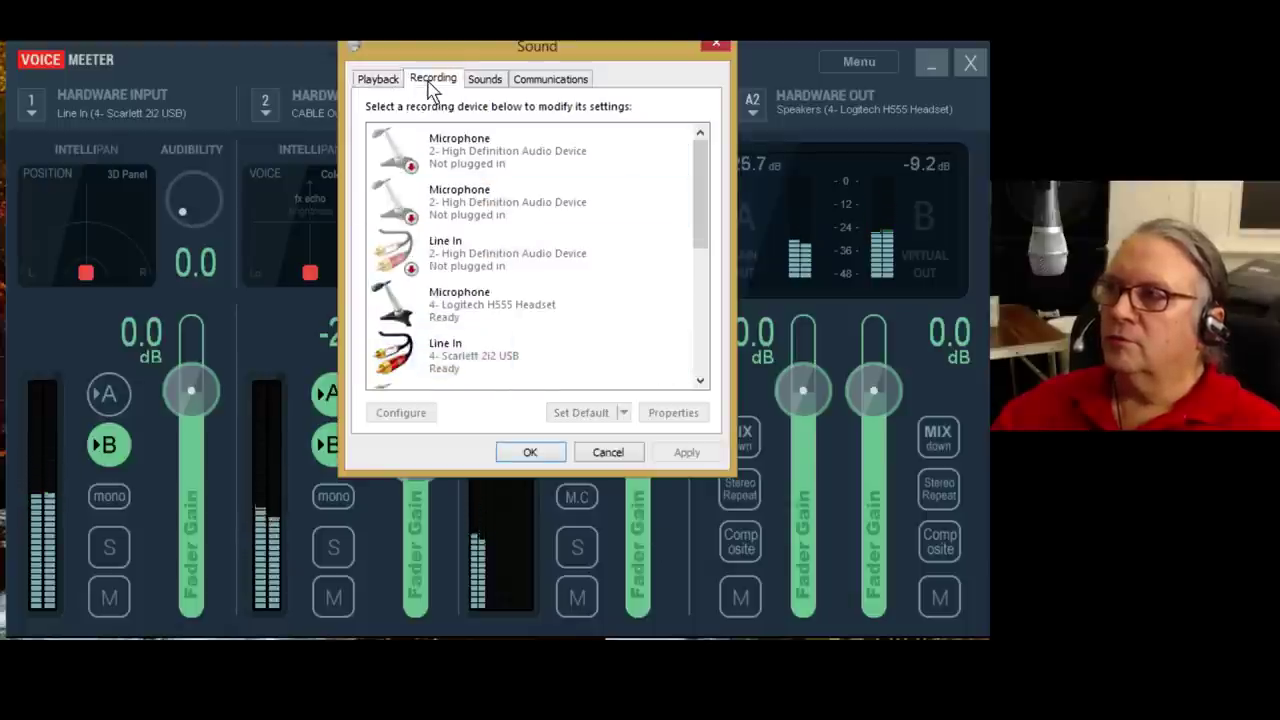
double_click(475, 360)
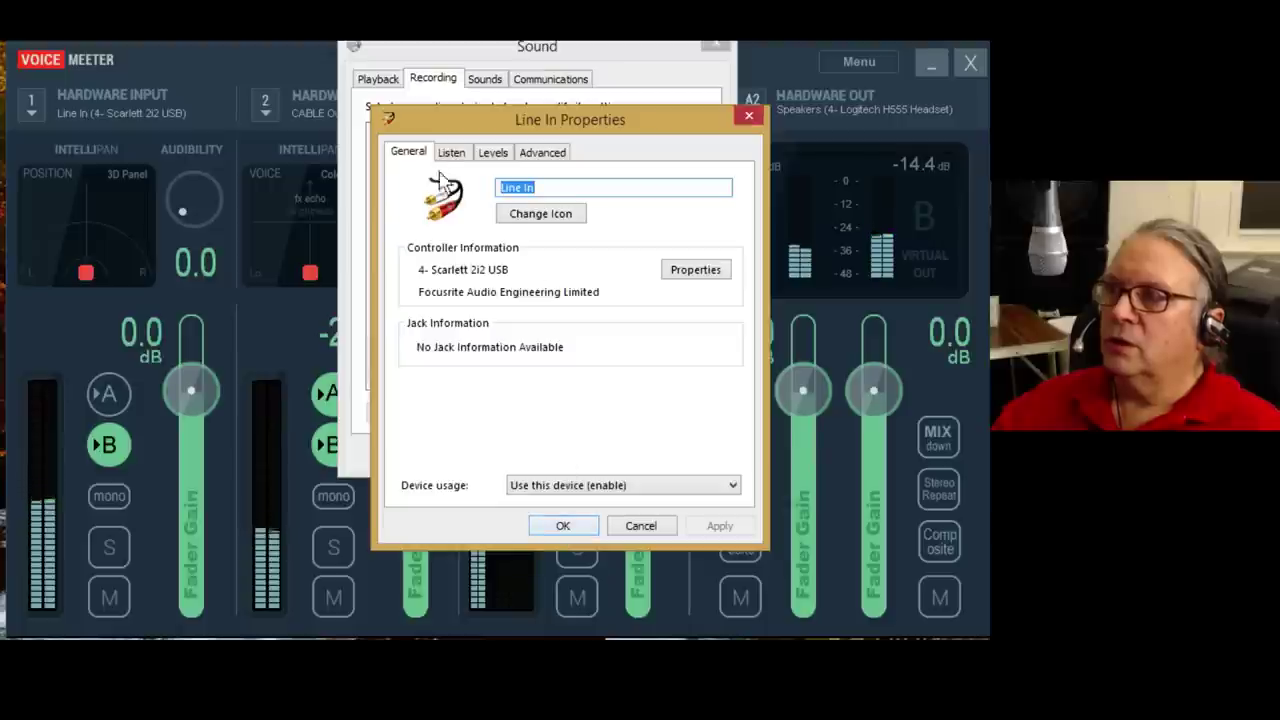
click(495, 155)
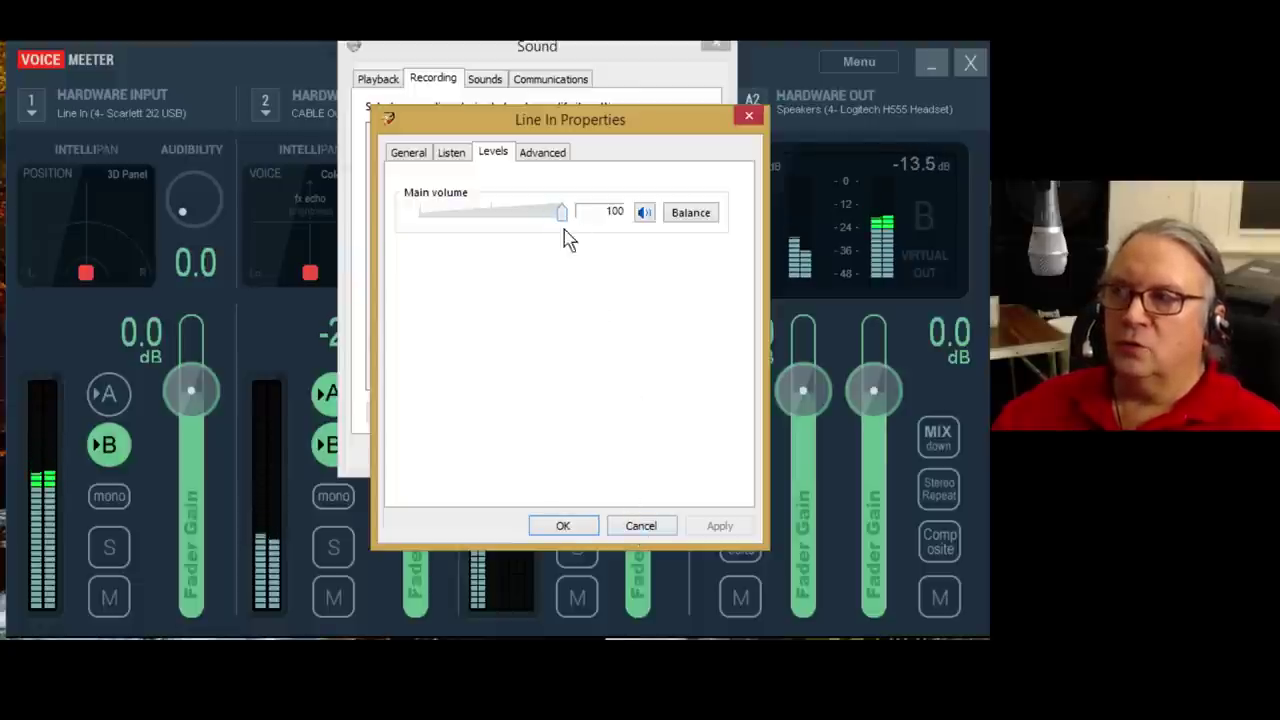
click(640, 526)
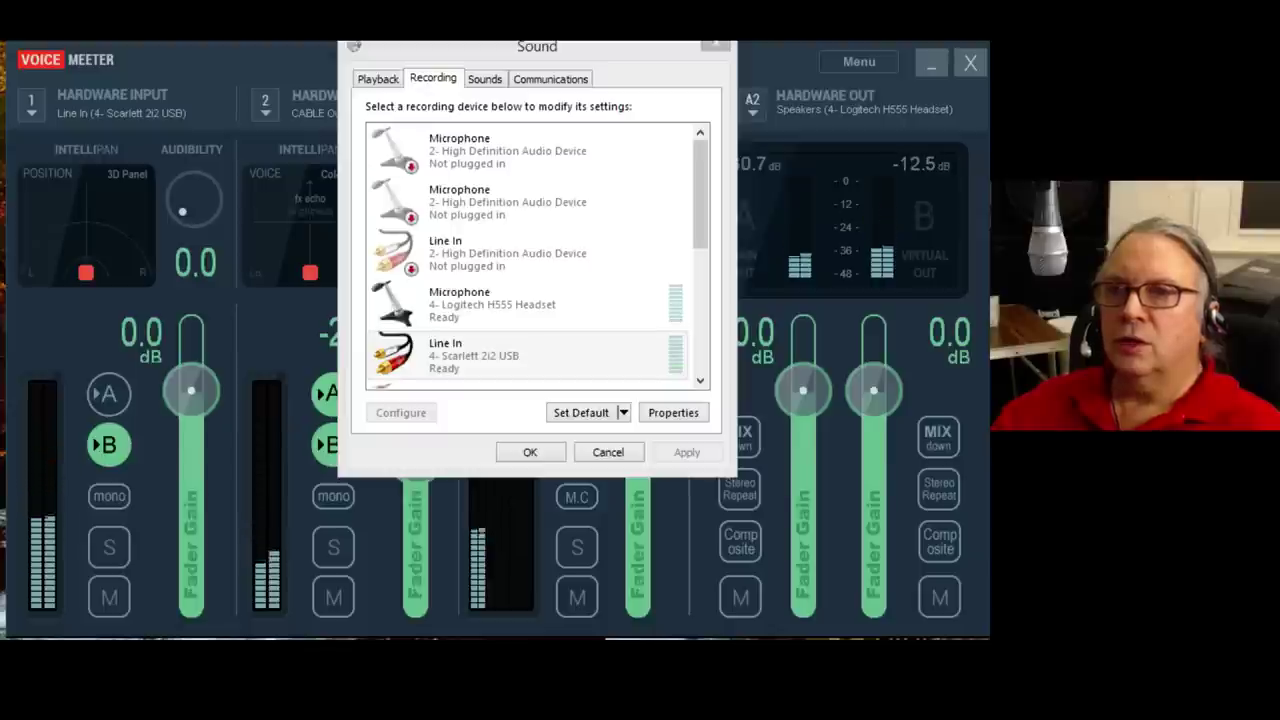
click(720, 46)
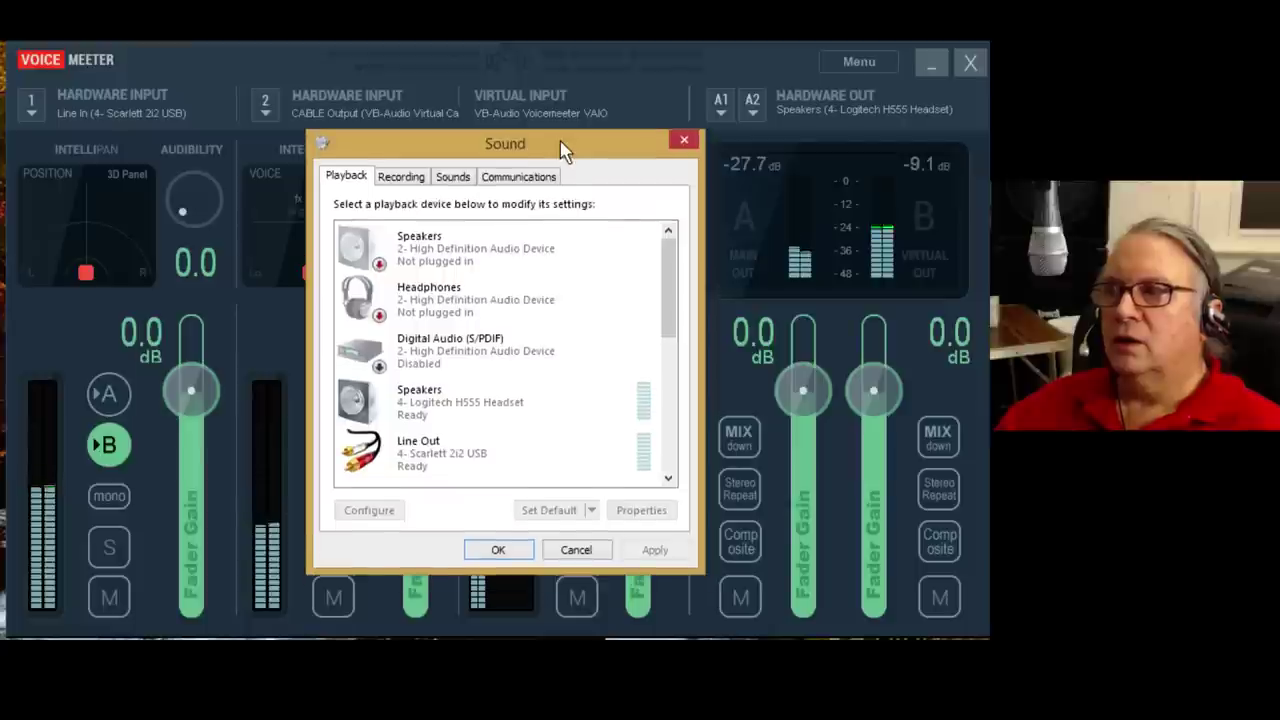
Review the default playback and default recording devices at the end of each device list in the Sound settings
drag(668, 286, 664, 440)
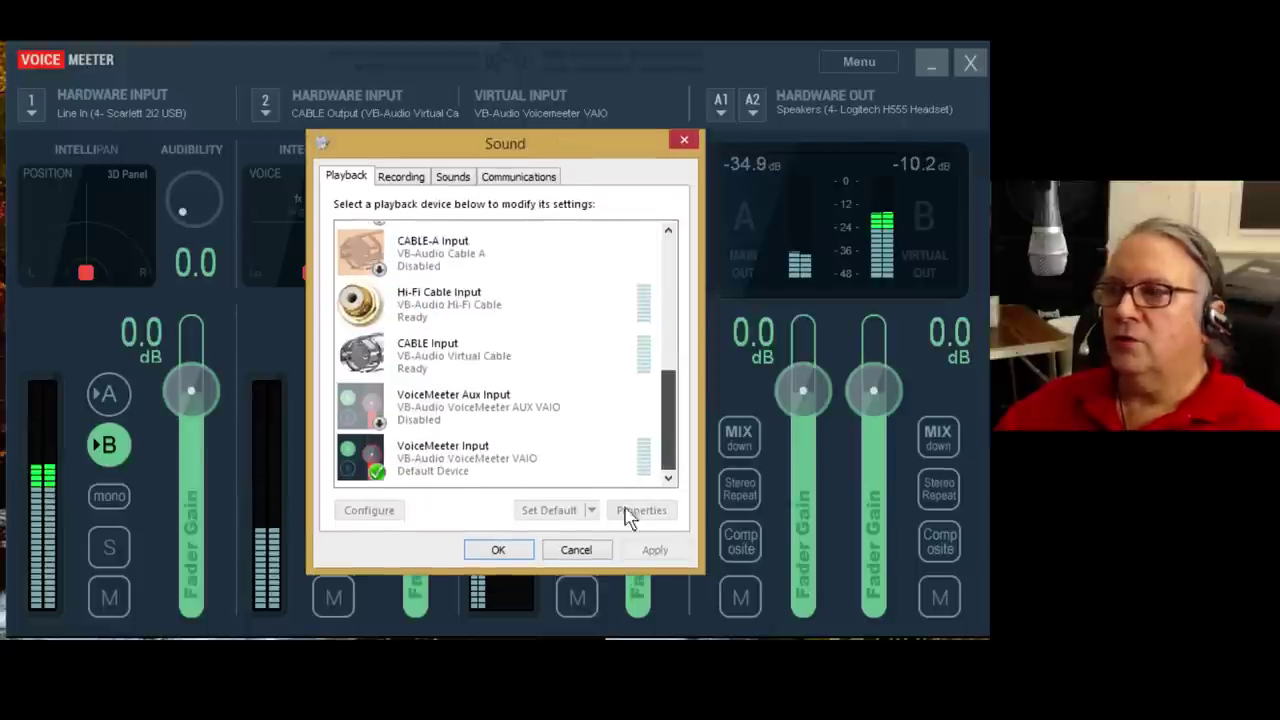
click(407, 178)
drag(674, 305, 705, 458)
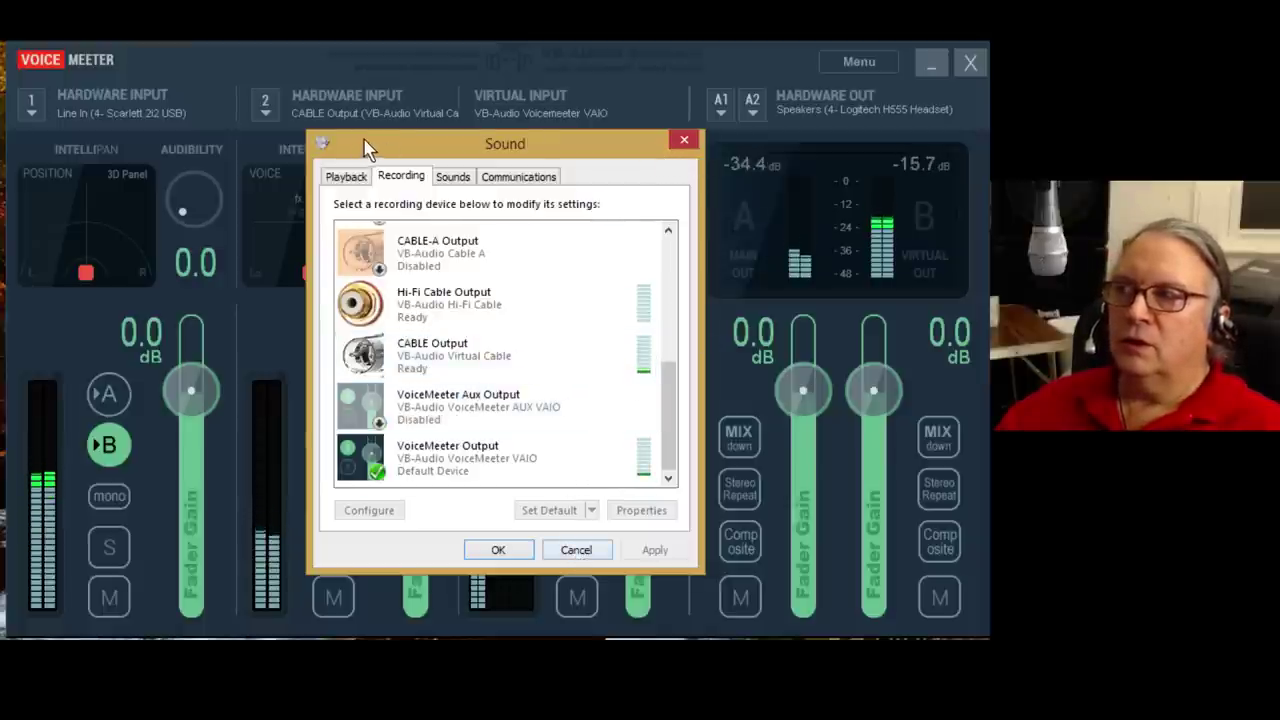
Check the speaker configuration choices of the VoiceMeeter Input playback device in the Sound settings, cancelling the setup without changes
key(Escape)
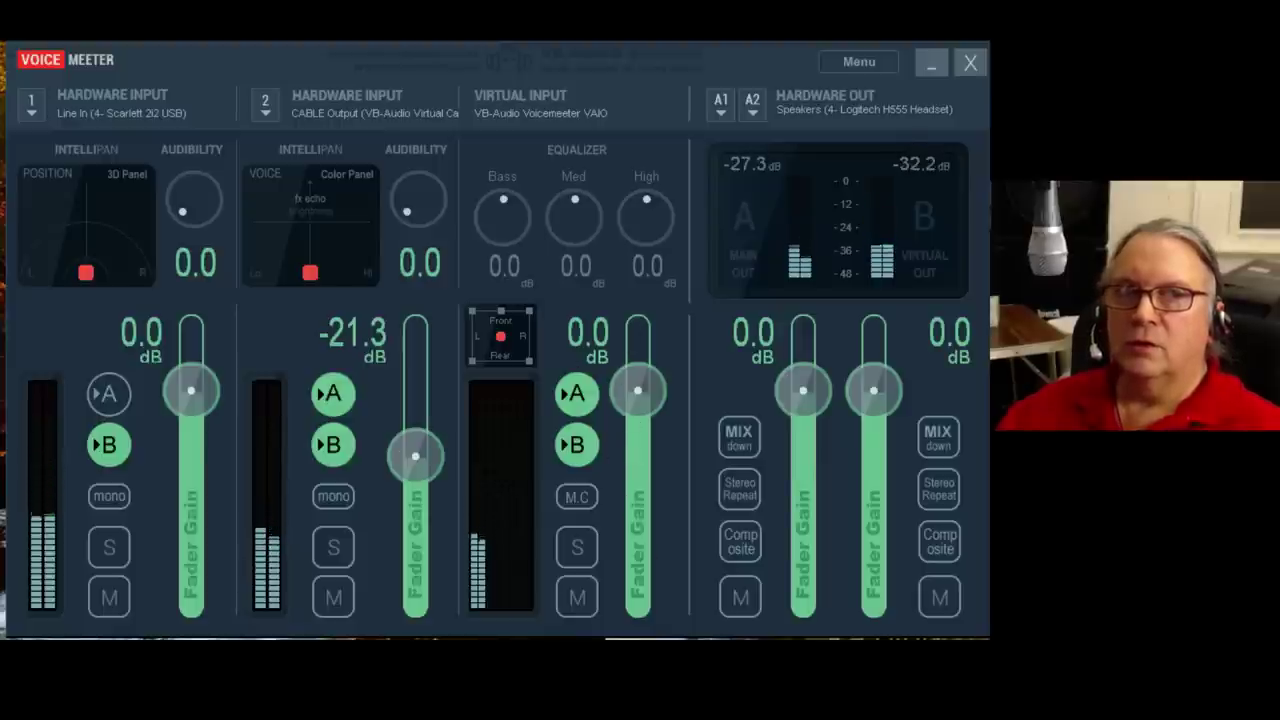
click(518, 260)
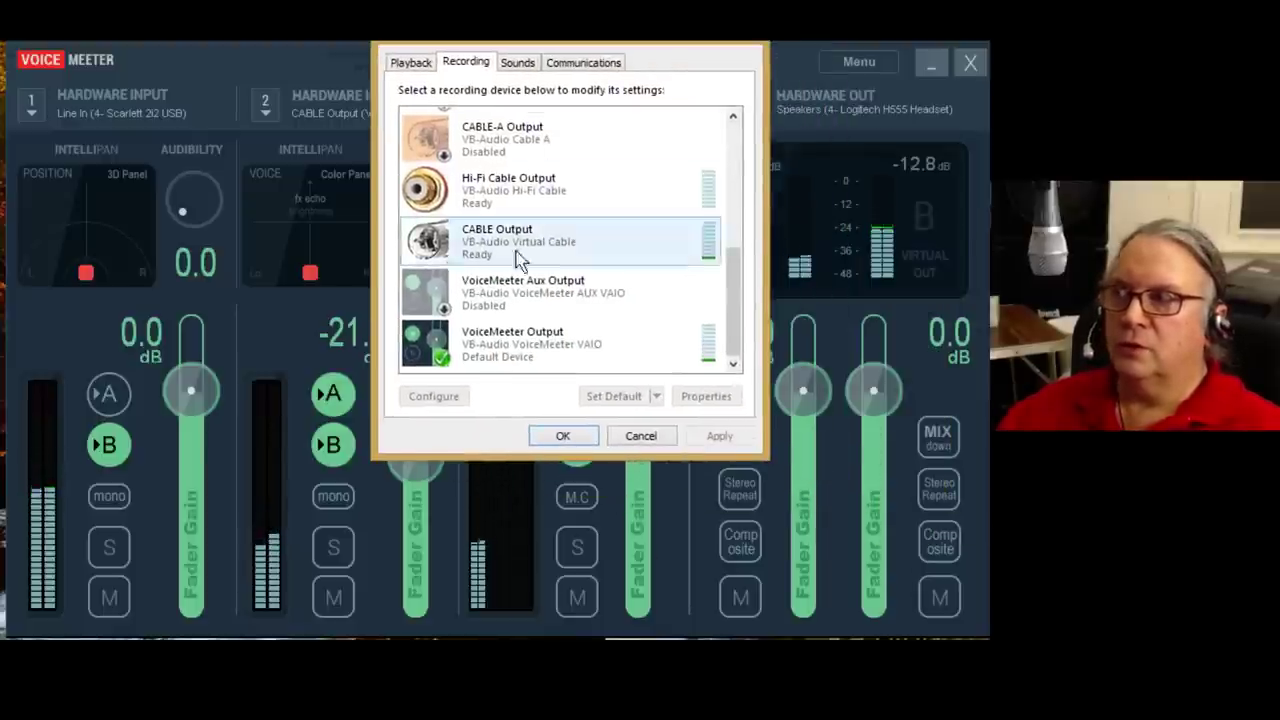
click(418, 63)
click(508, 340)
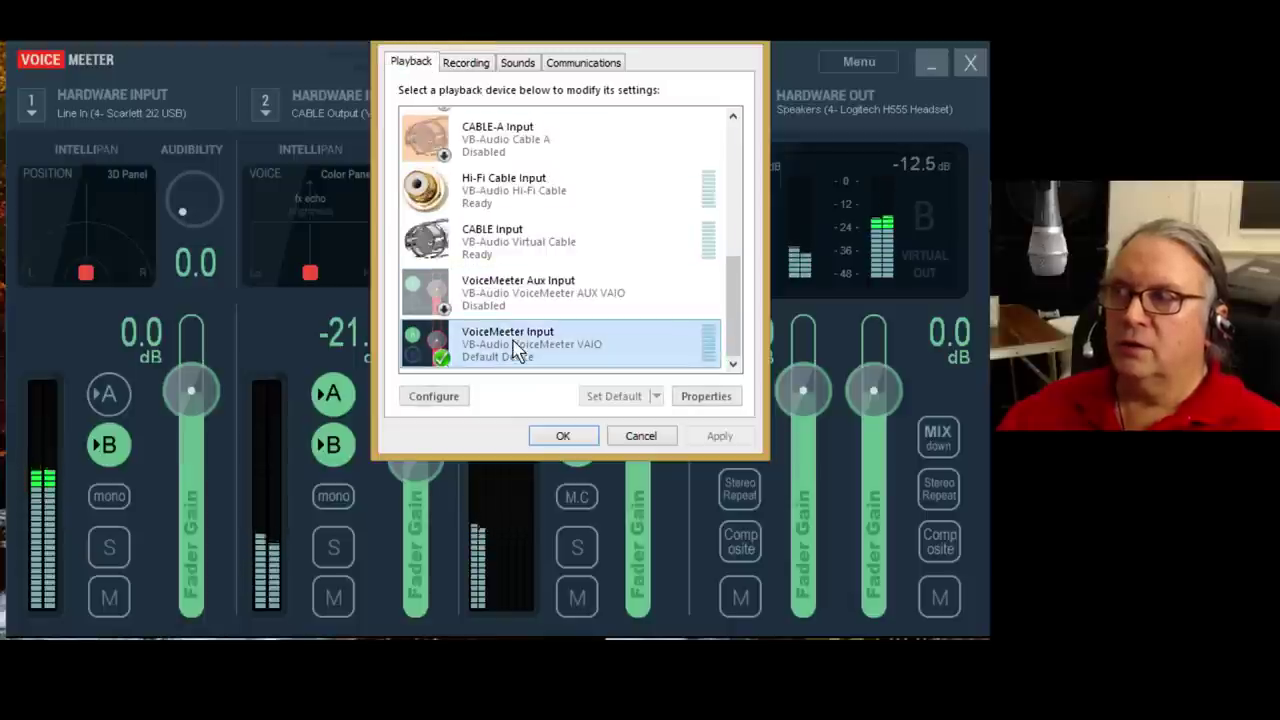
click(448, 403)
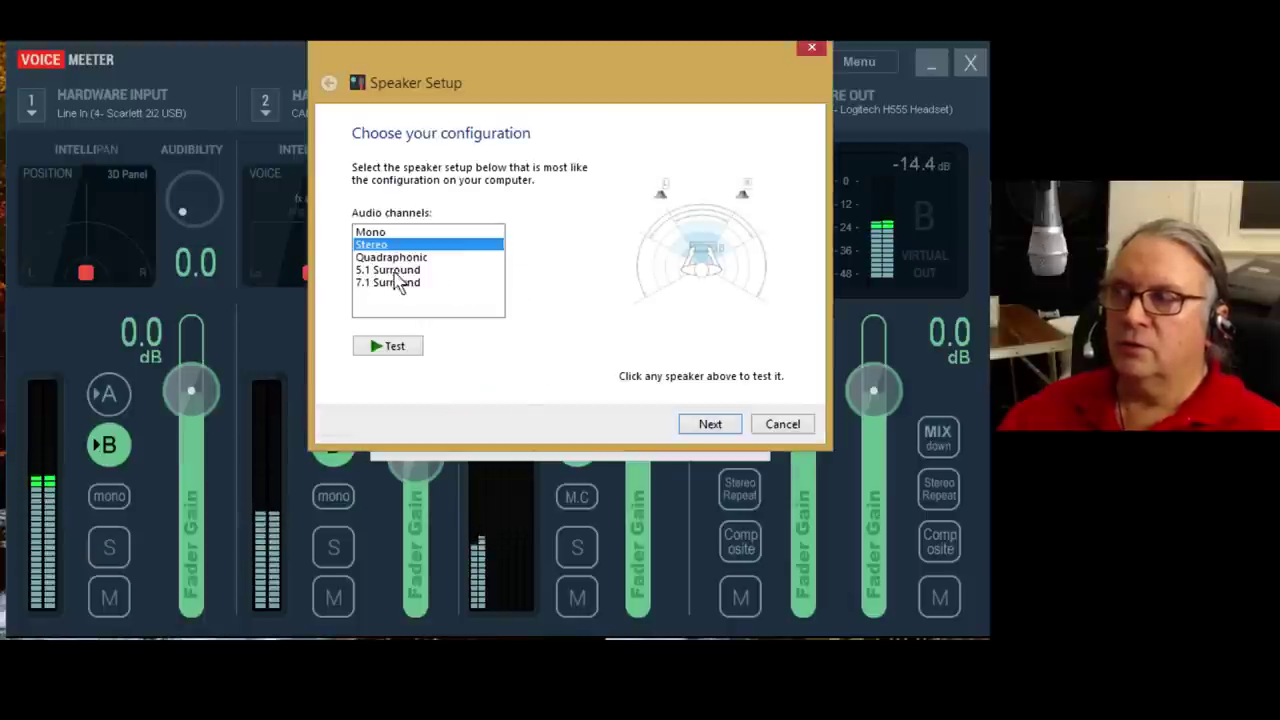
click(797, 429)
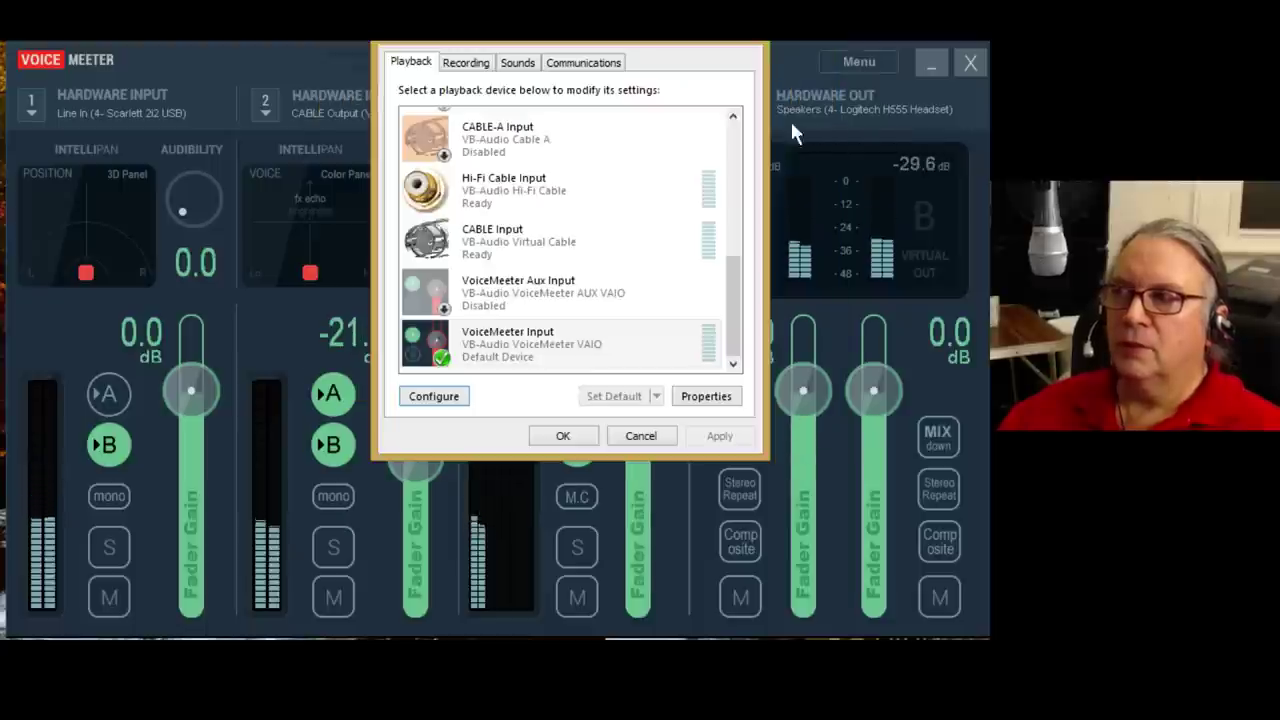
key(Escape)
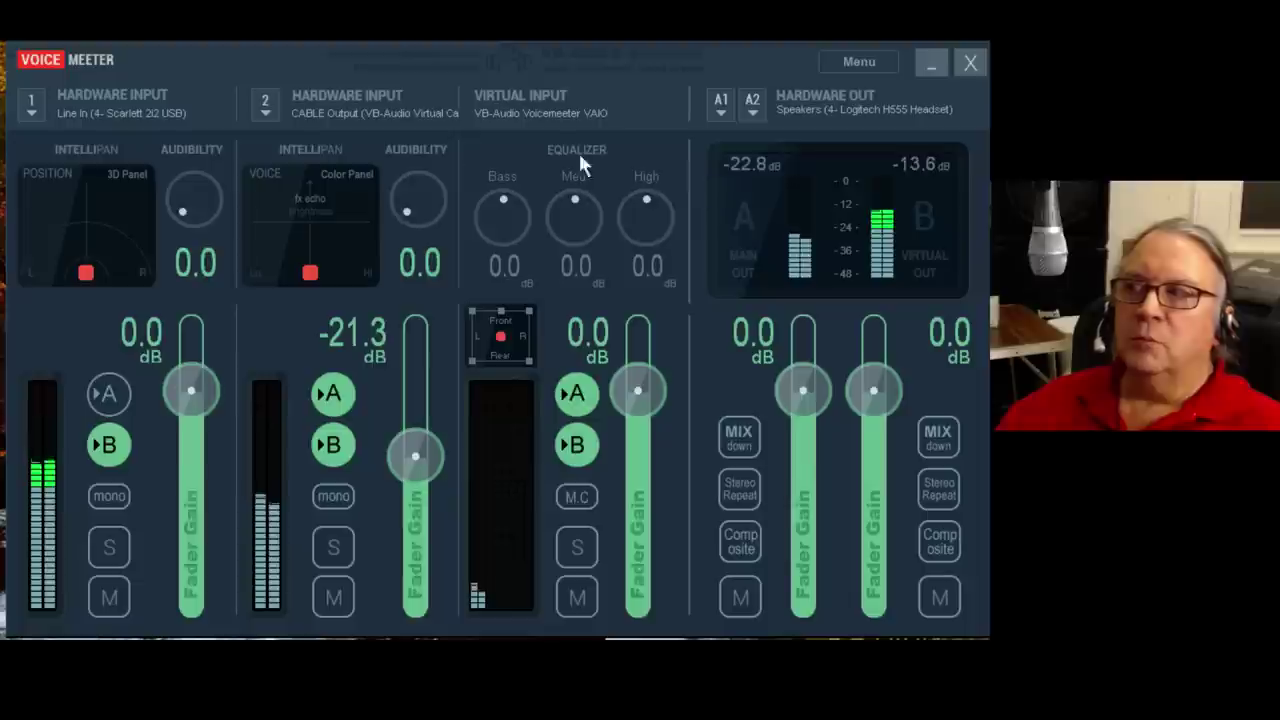
Switch the B routing of hardware input 2 off and back on twice, ending with it on
click(321, 397)
click(333, 446)
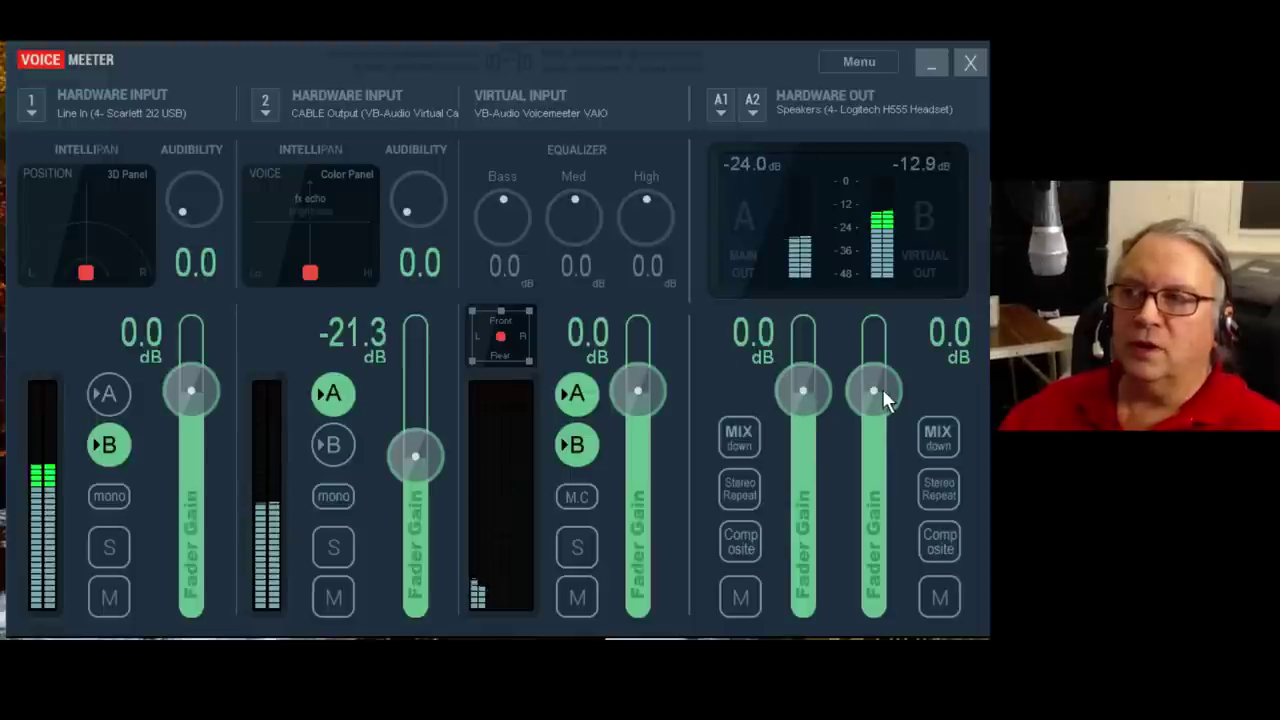
click(337, 442)
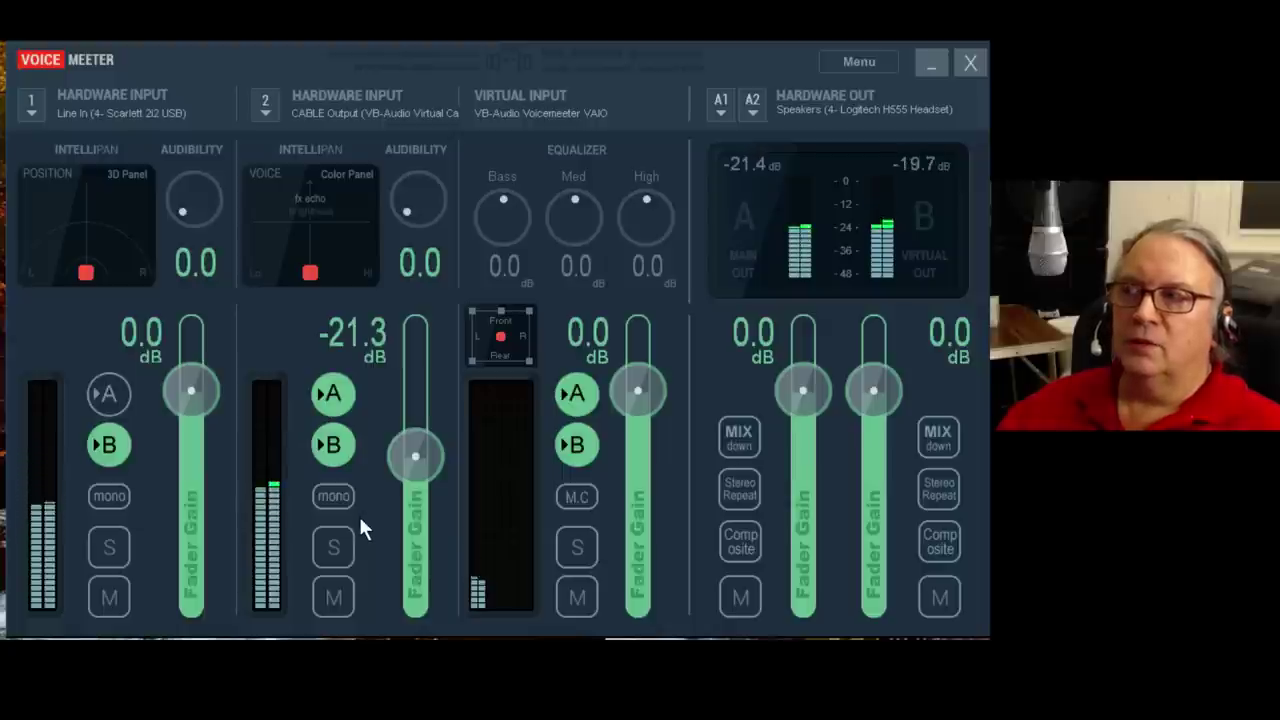
click(332, 446)
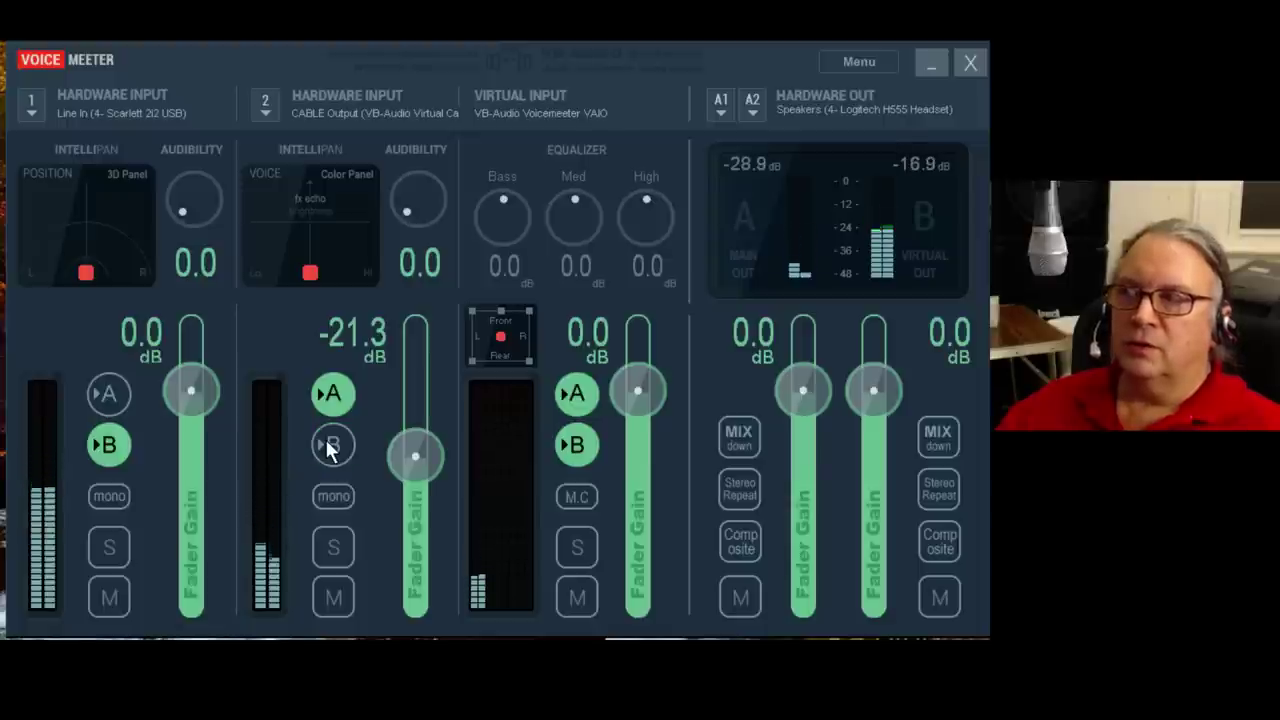
click(329, 444)
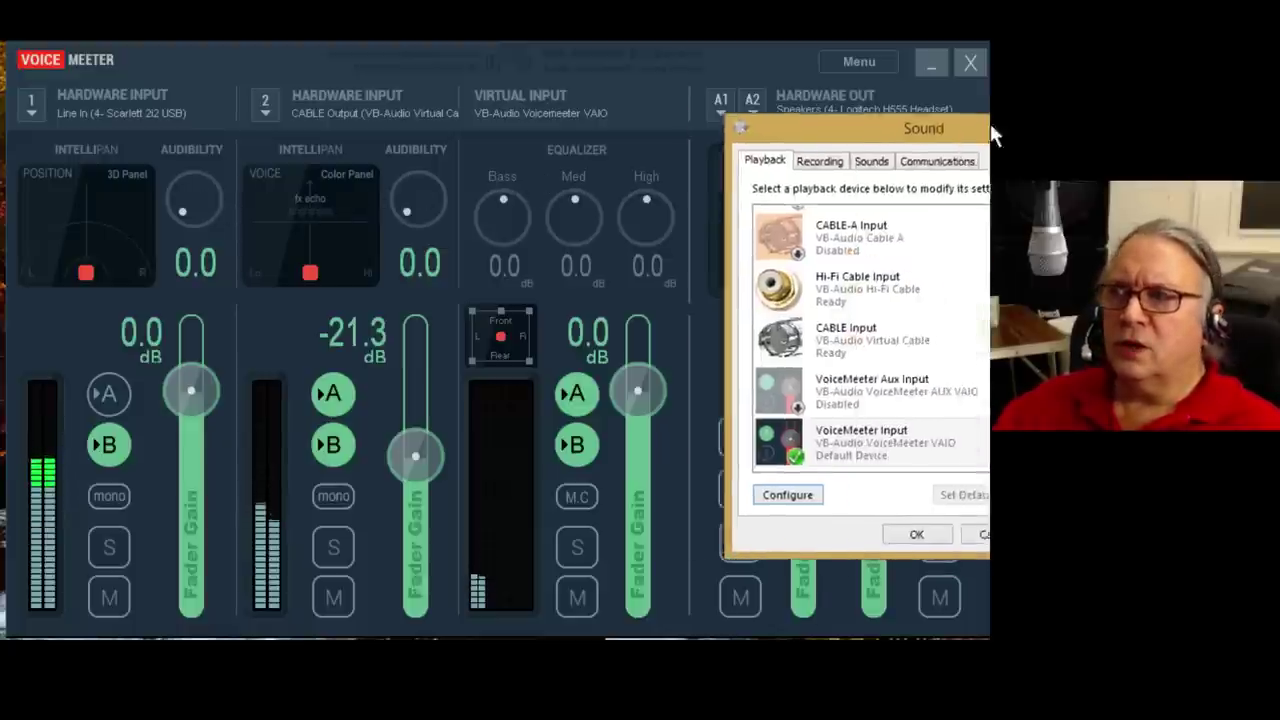
Review how Windows handles other sounds during communications activity in the Sound settings, and move the window out of the way
drag(990, 123, 465, 121)
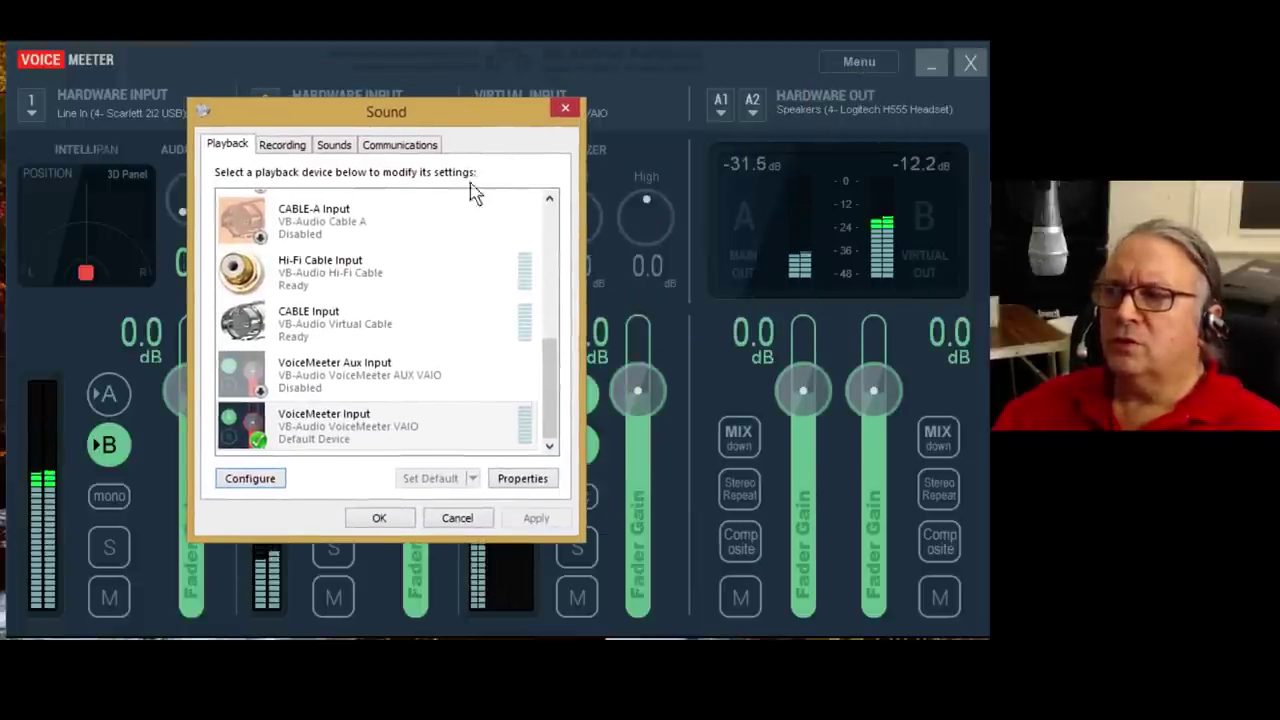
click(416, 150)
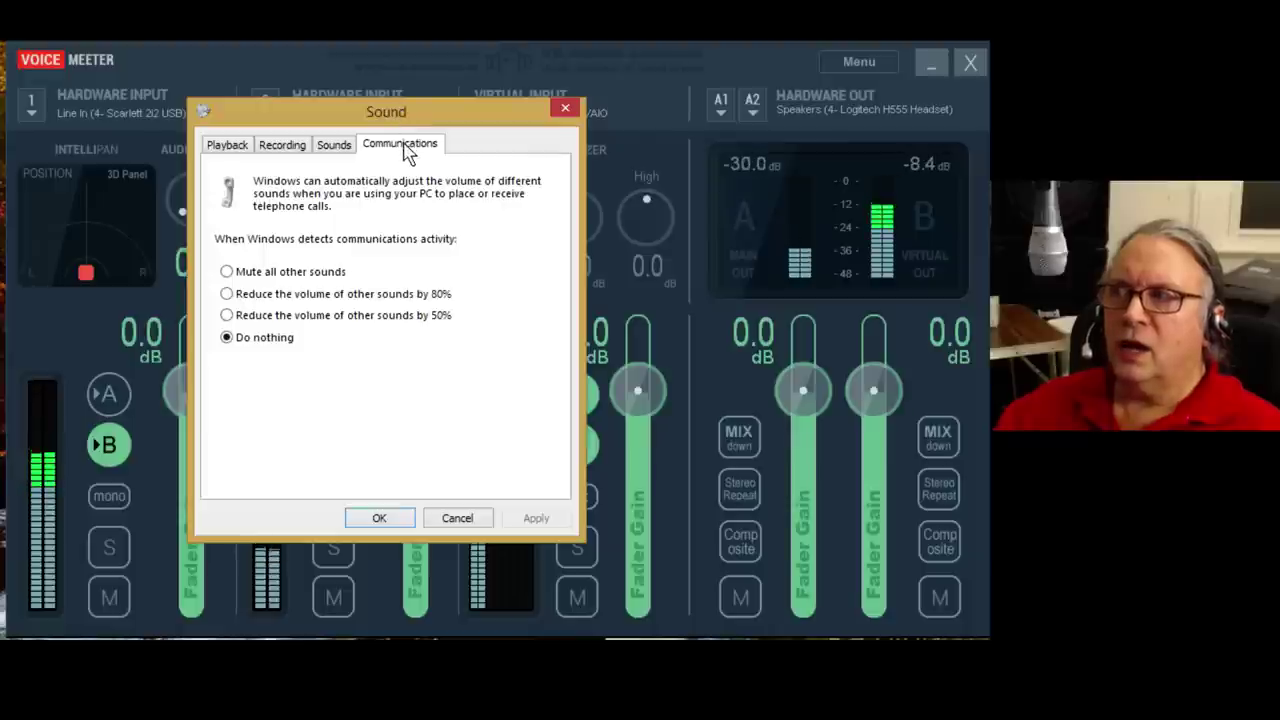
click(279, 146)
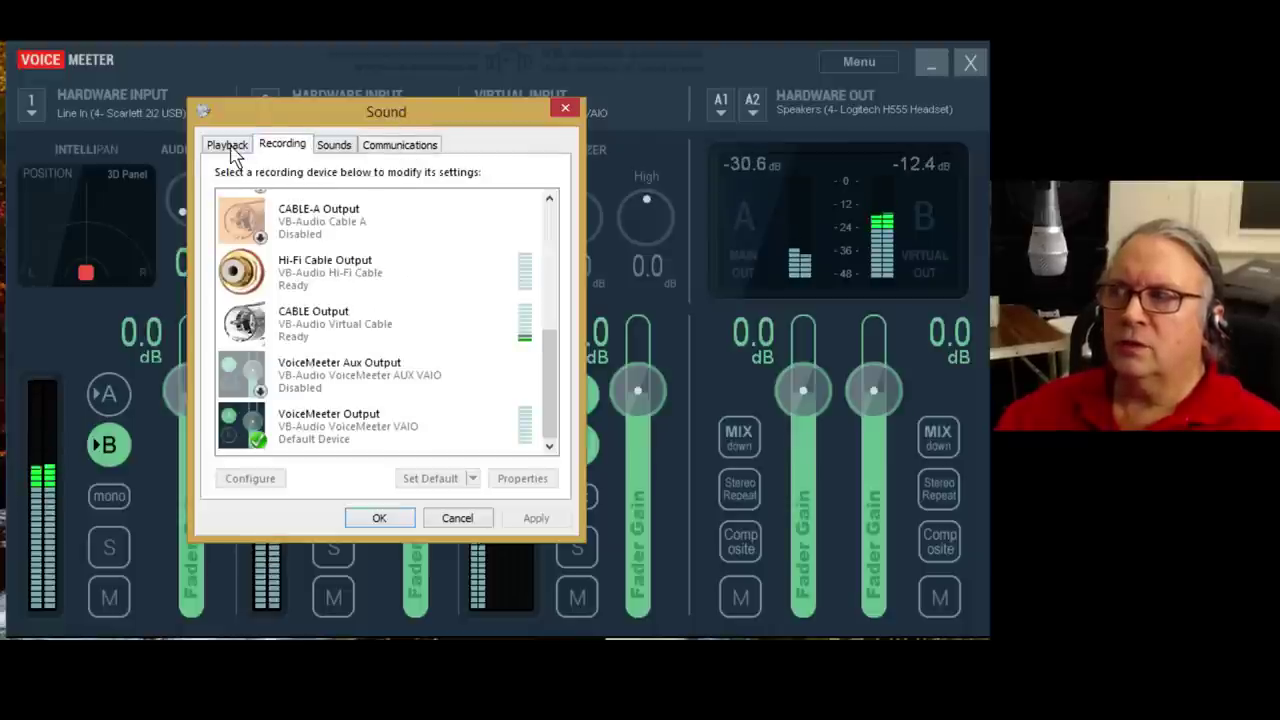
click(230, 145)
click(397, 146)
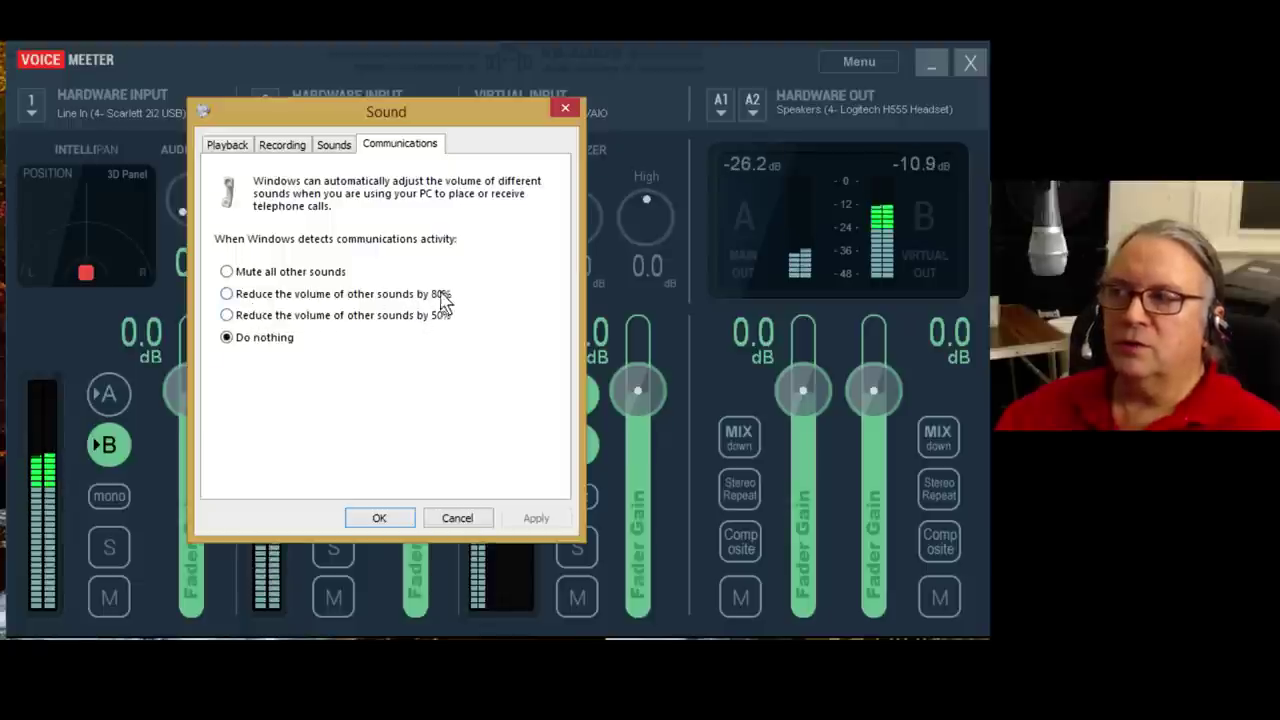
drag(449, 120, 1250, 150)
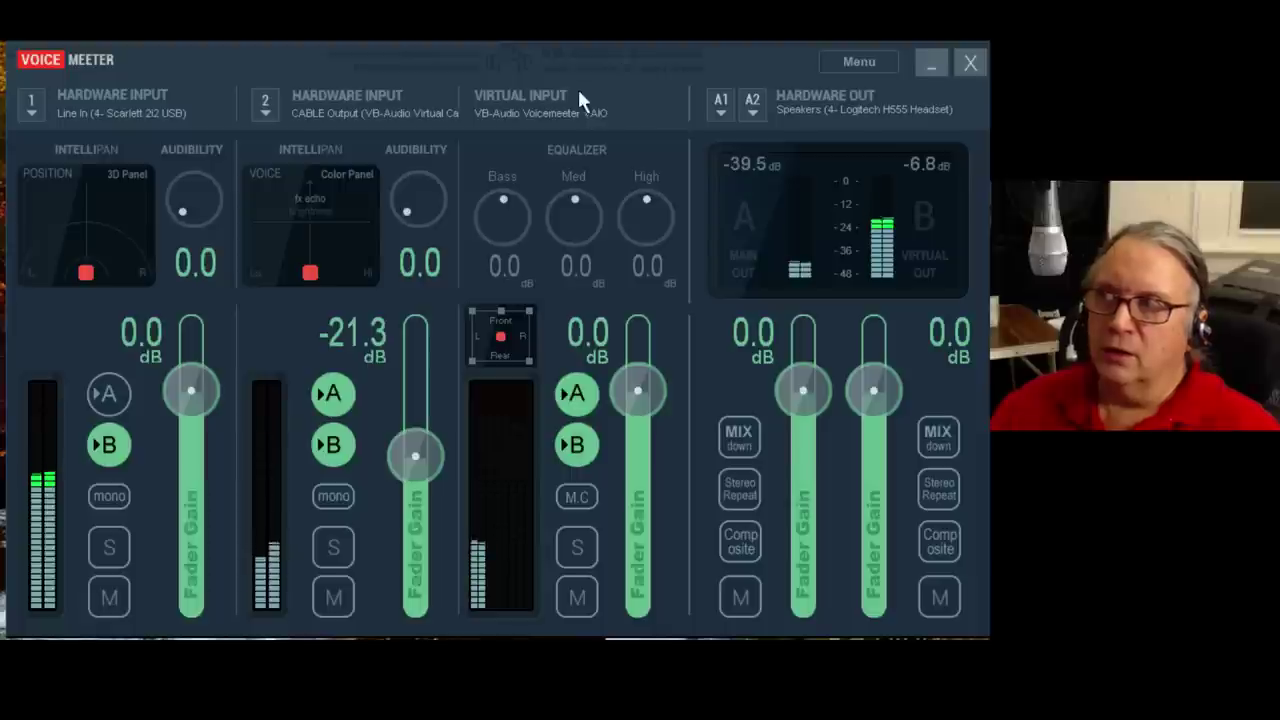
Review Voicemeeter's commands for saving, loading and resetting settings and restarting the audio engine, without running any
click(570, 391)
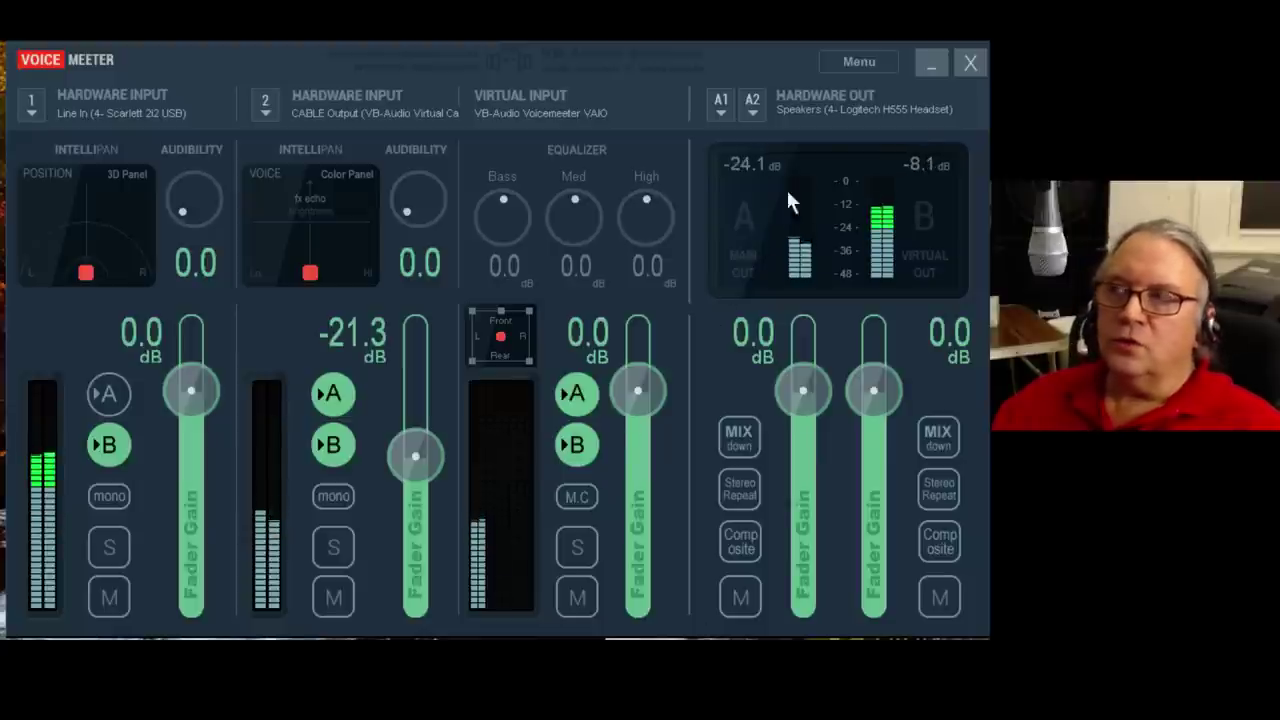
click(858, 64)
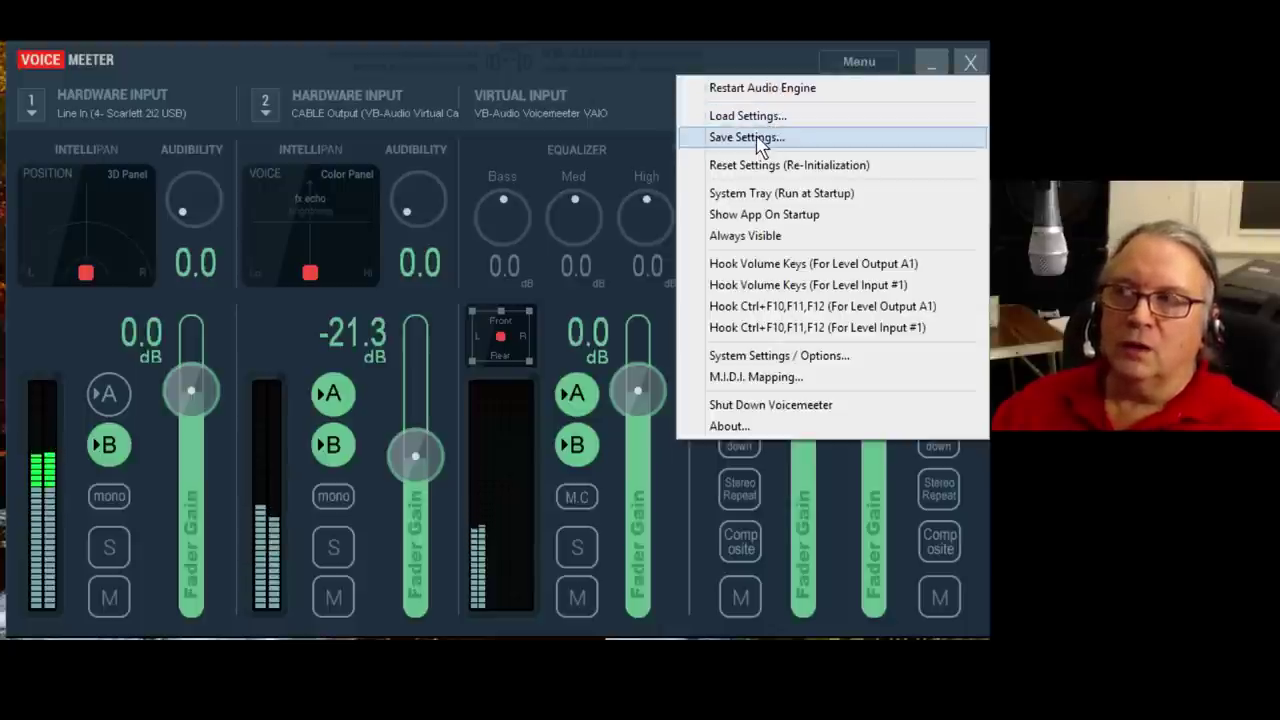
click(772, 68)
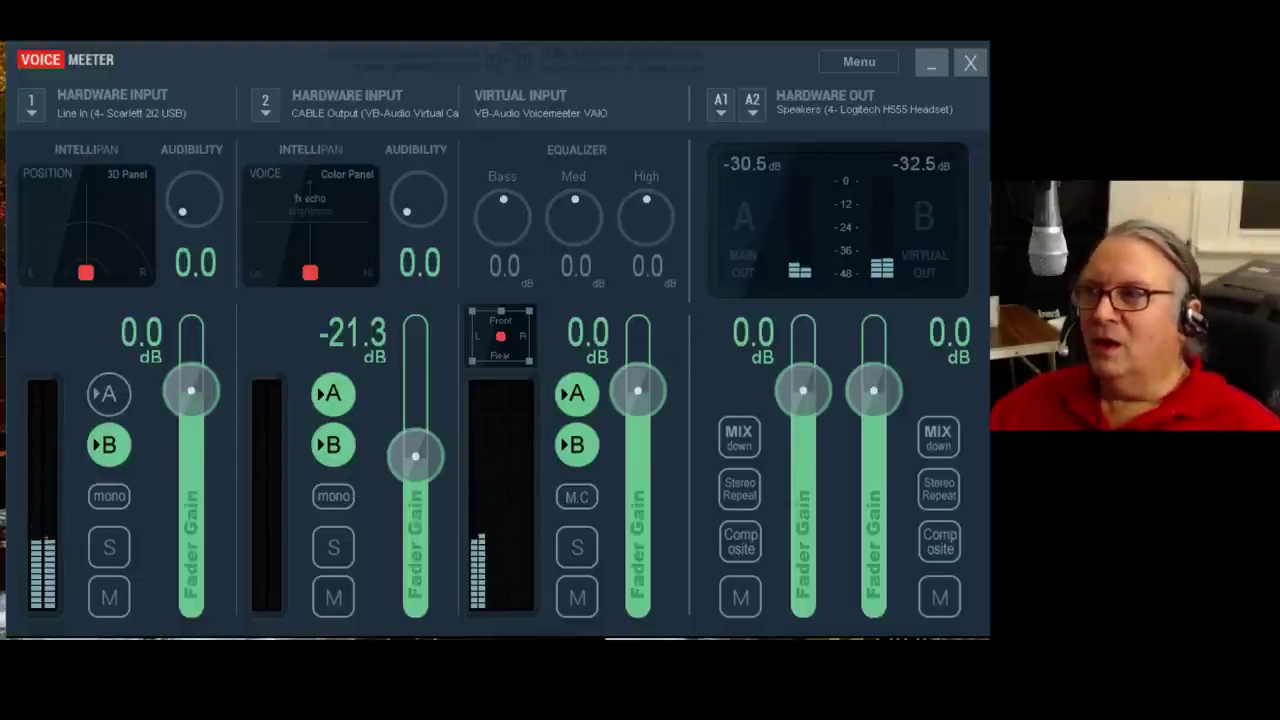
click(845, 64)
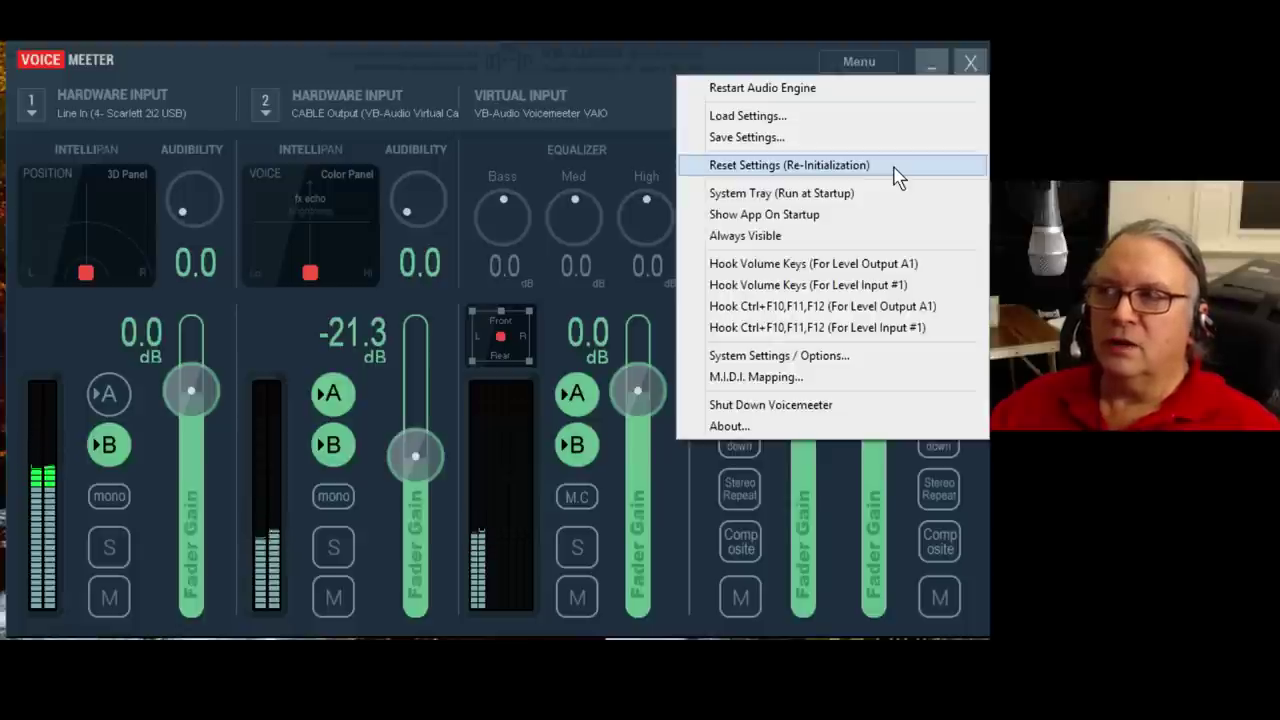
click(782, 45)
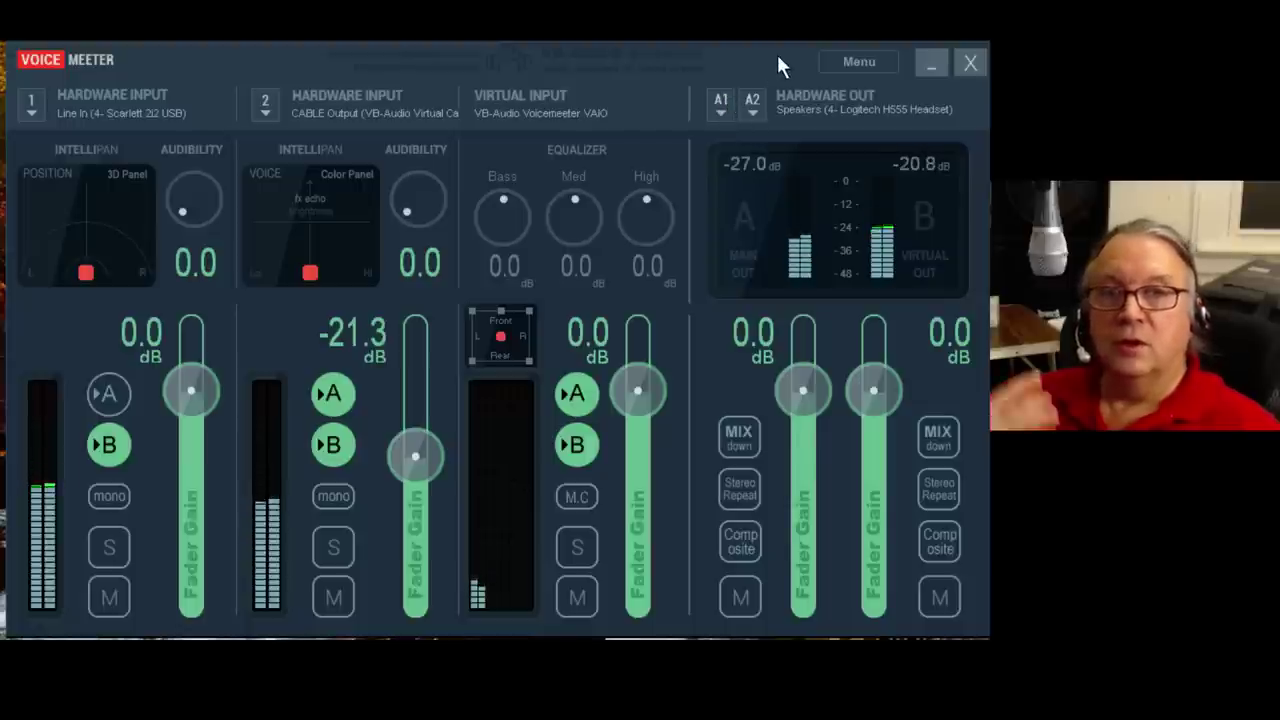
click(846, 62)
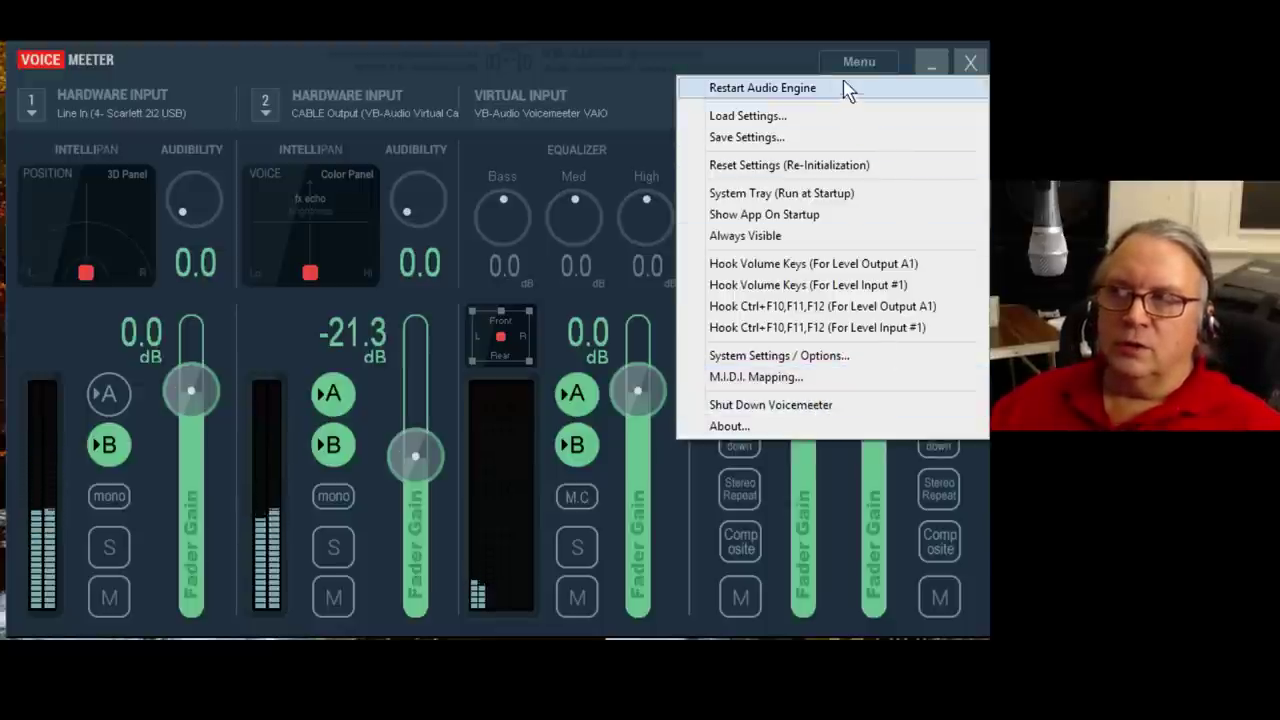
click(784, 55)
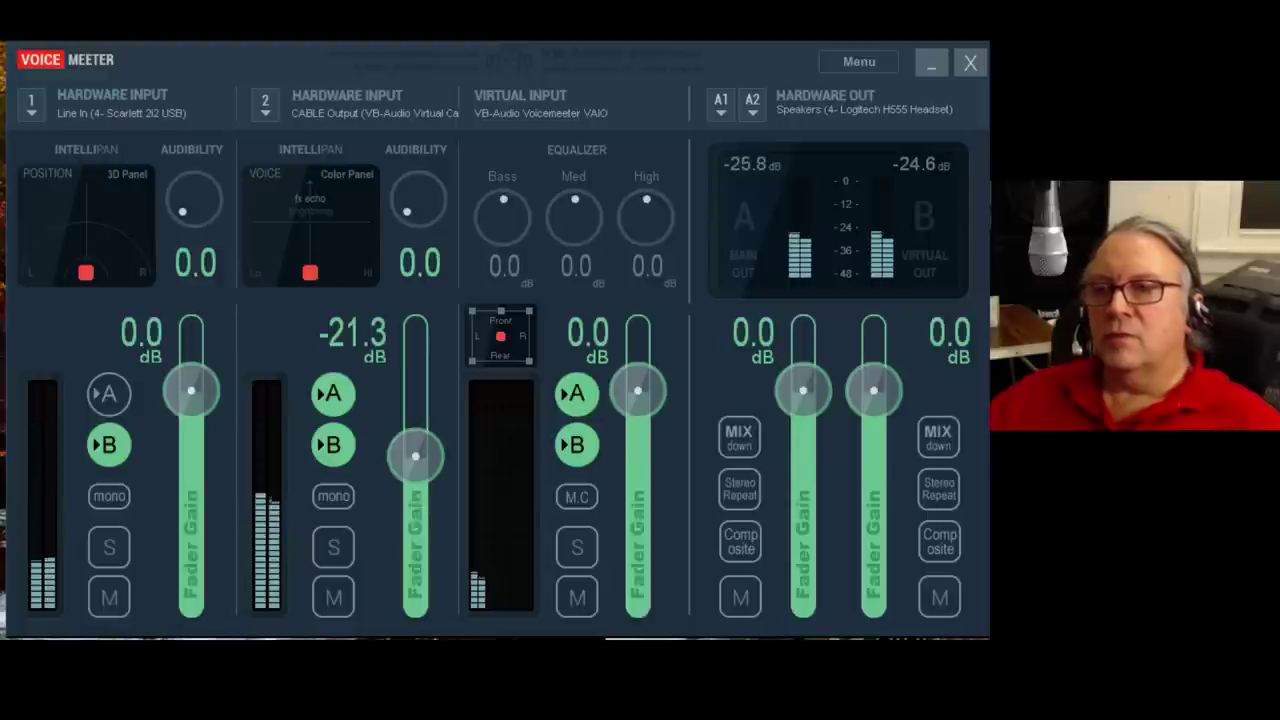
Examine the device status, Buffering MME sizes and Preferred Main SampleRate choices in Voicemeeter's system settings without changing them
click(763, 227)
drag(855, 168, 776, 134)
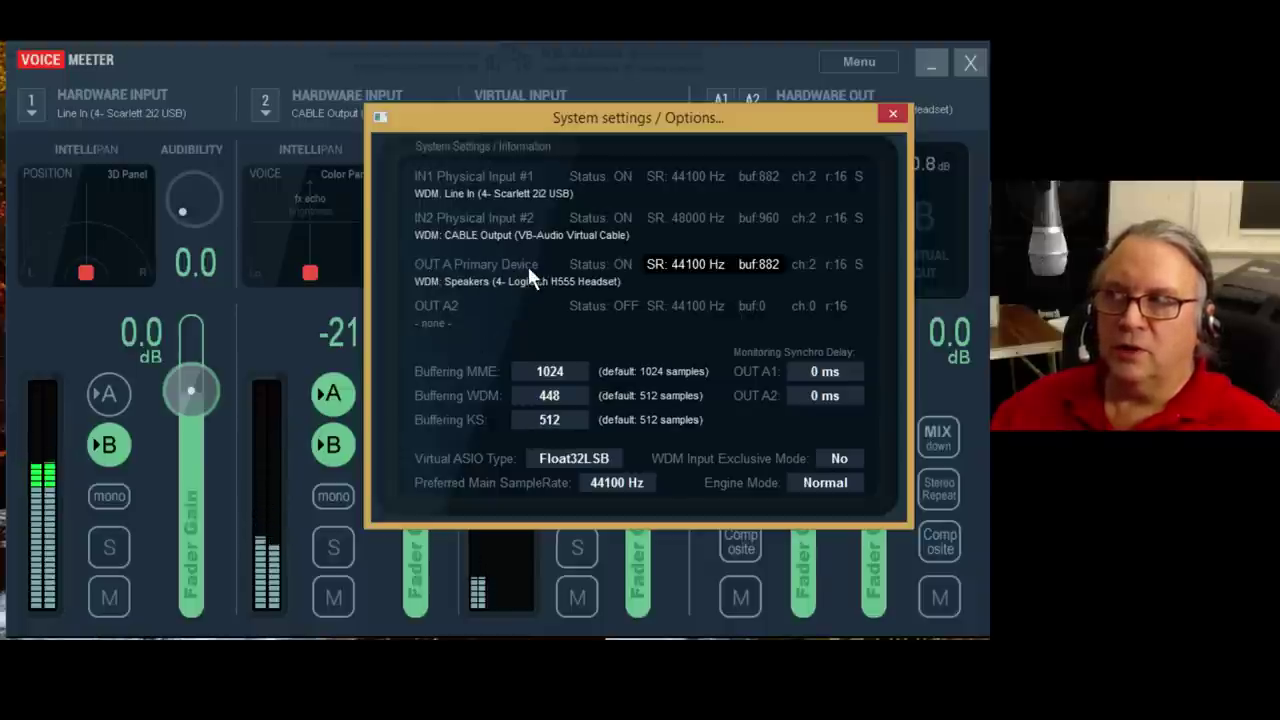
click(552, 372)
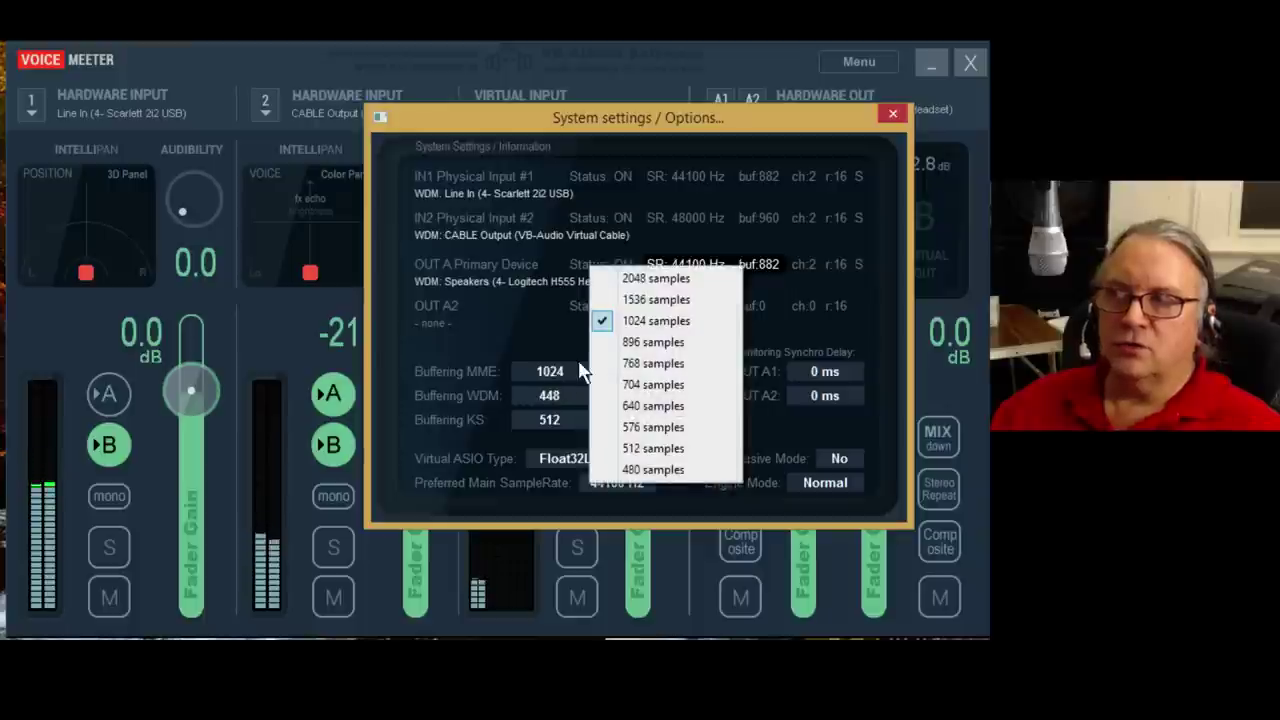
click(535, 342)
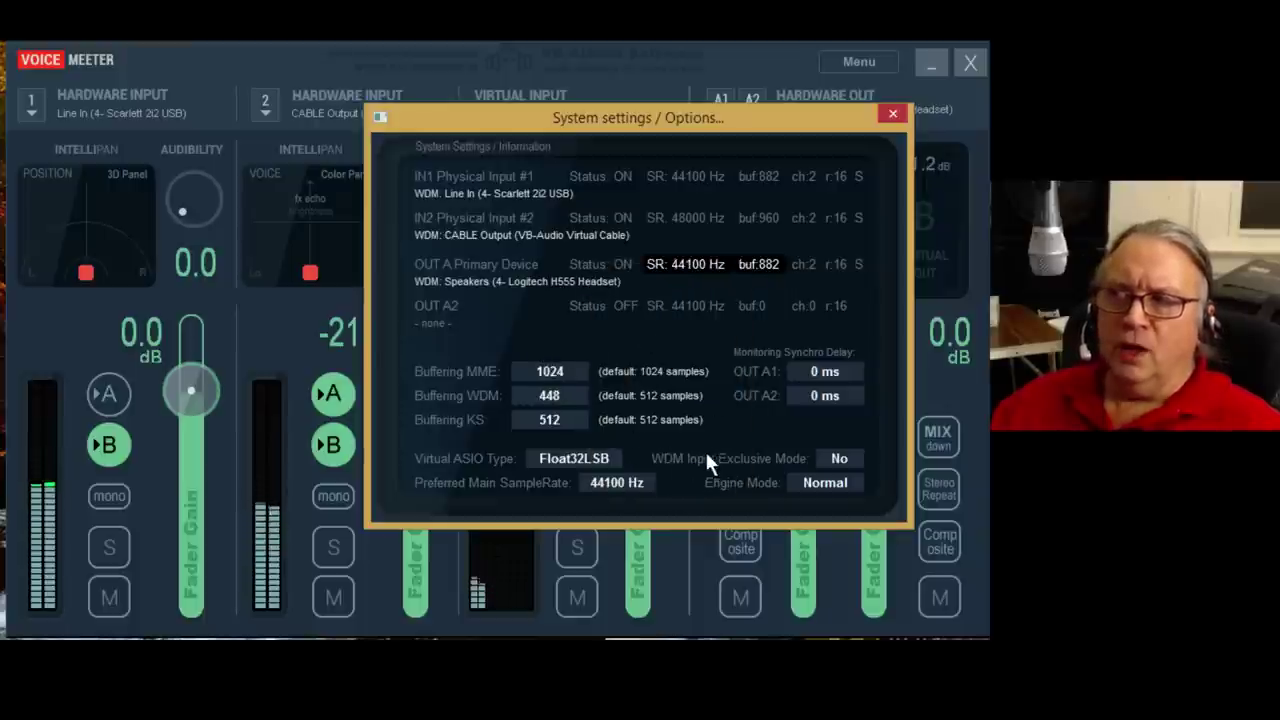
click(631, 488)
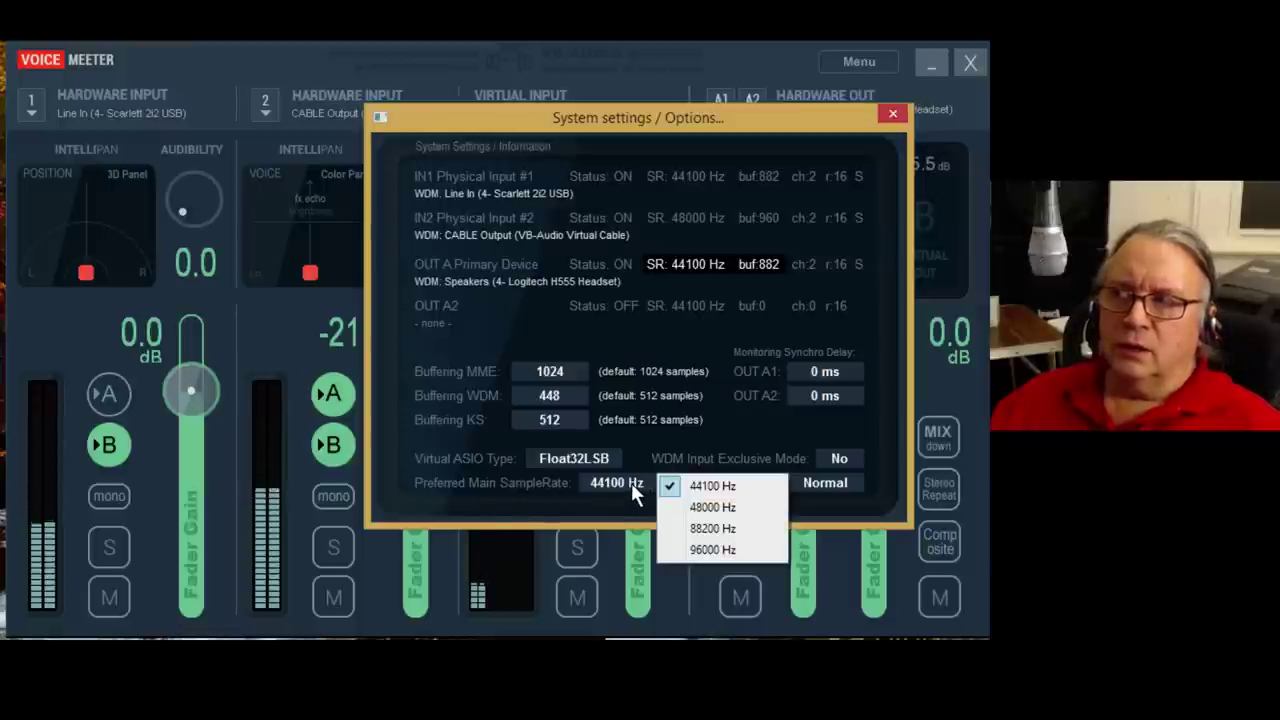
click(489, 494)
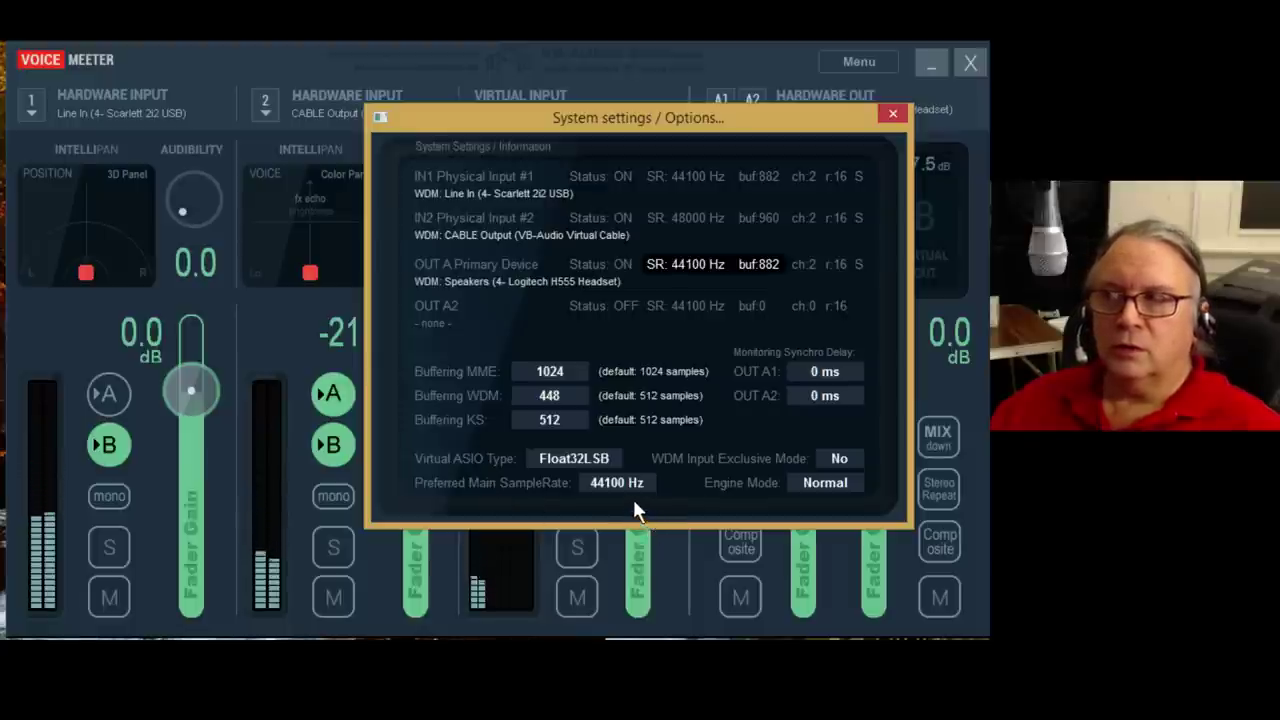
Review the Engine Mode and Virtual ASIO Type choices without changing them, and close the system settings
click(821, 480)
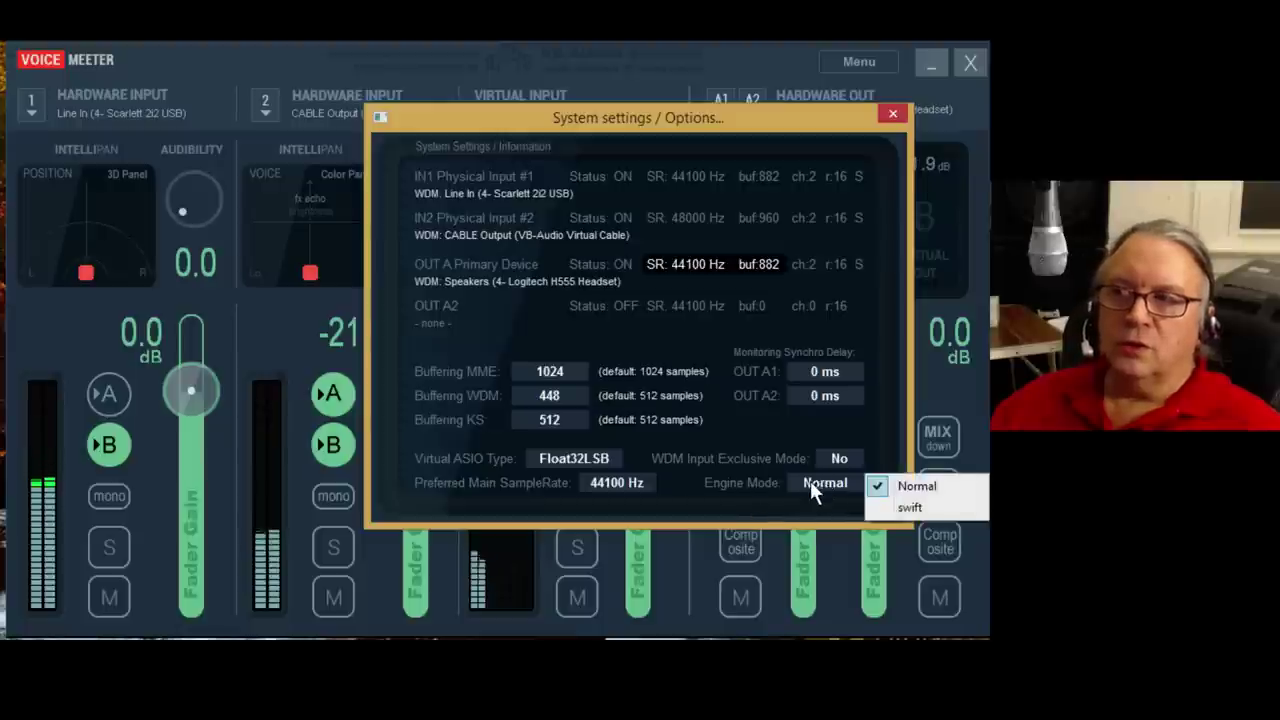
click(736, 498)
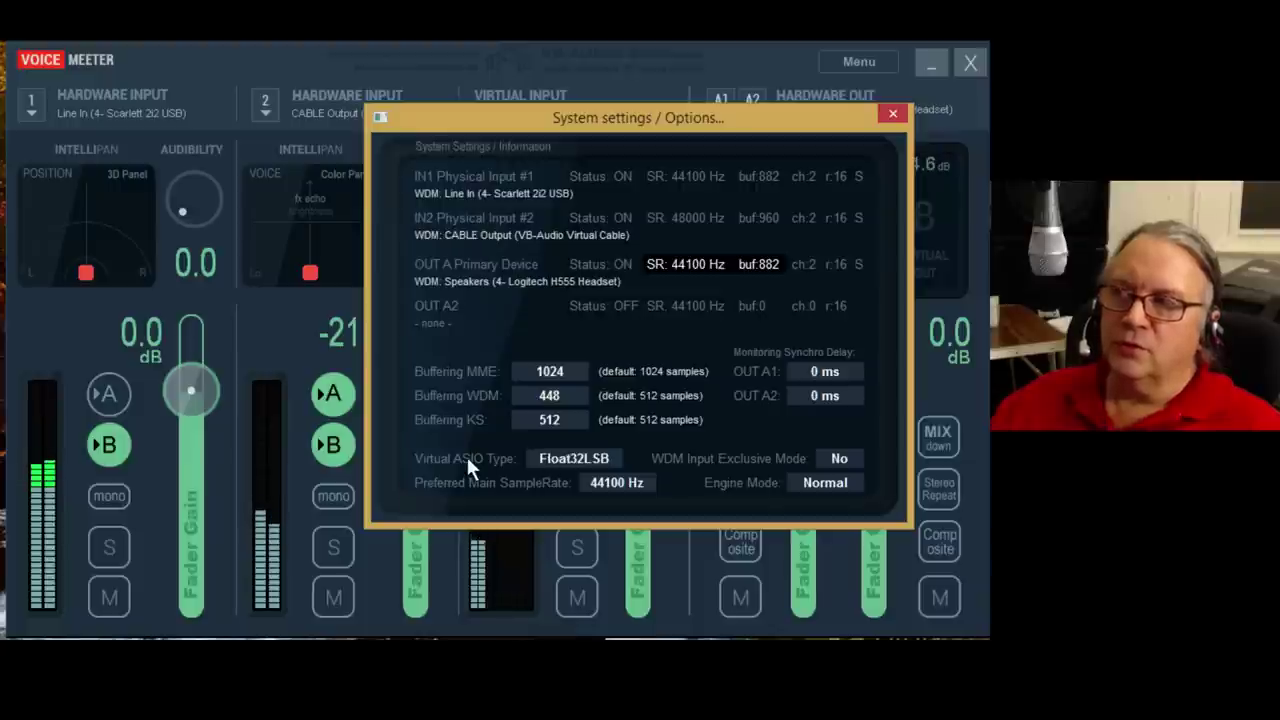
click(540, 458)
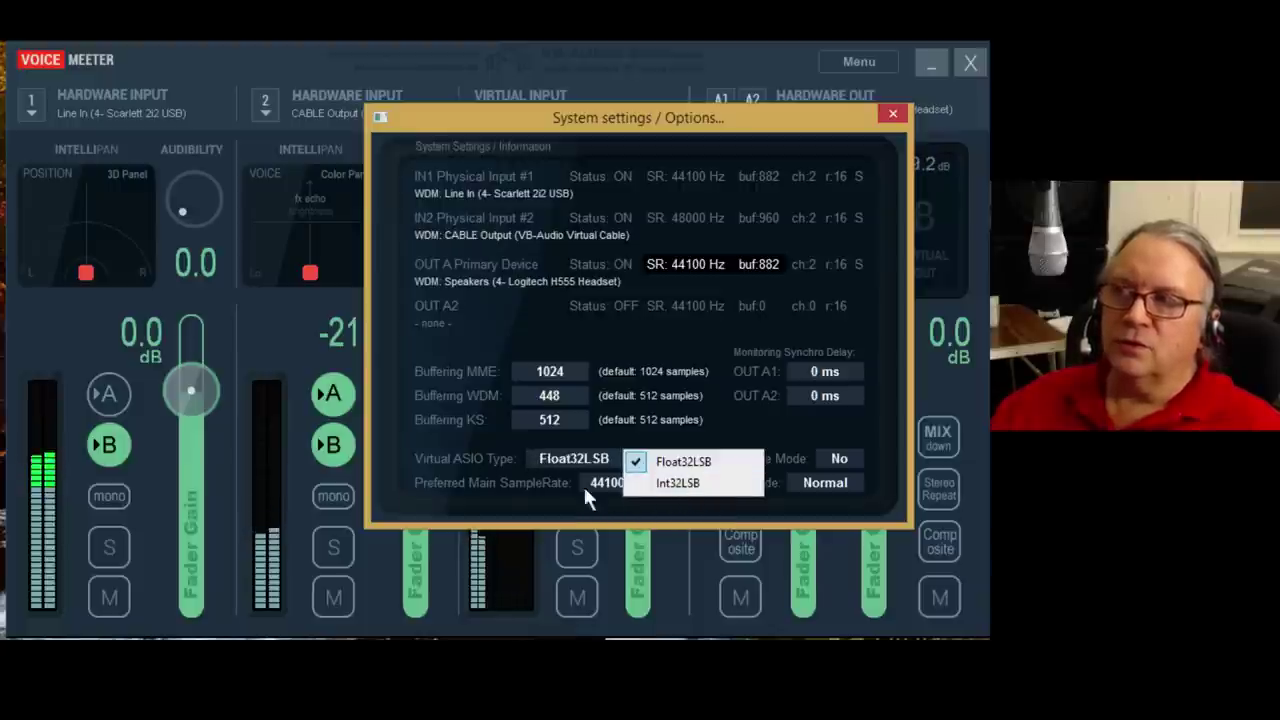
click(418, 446)
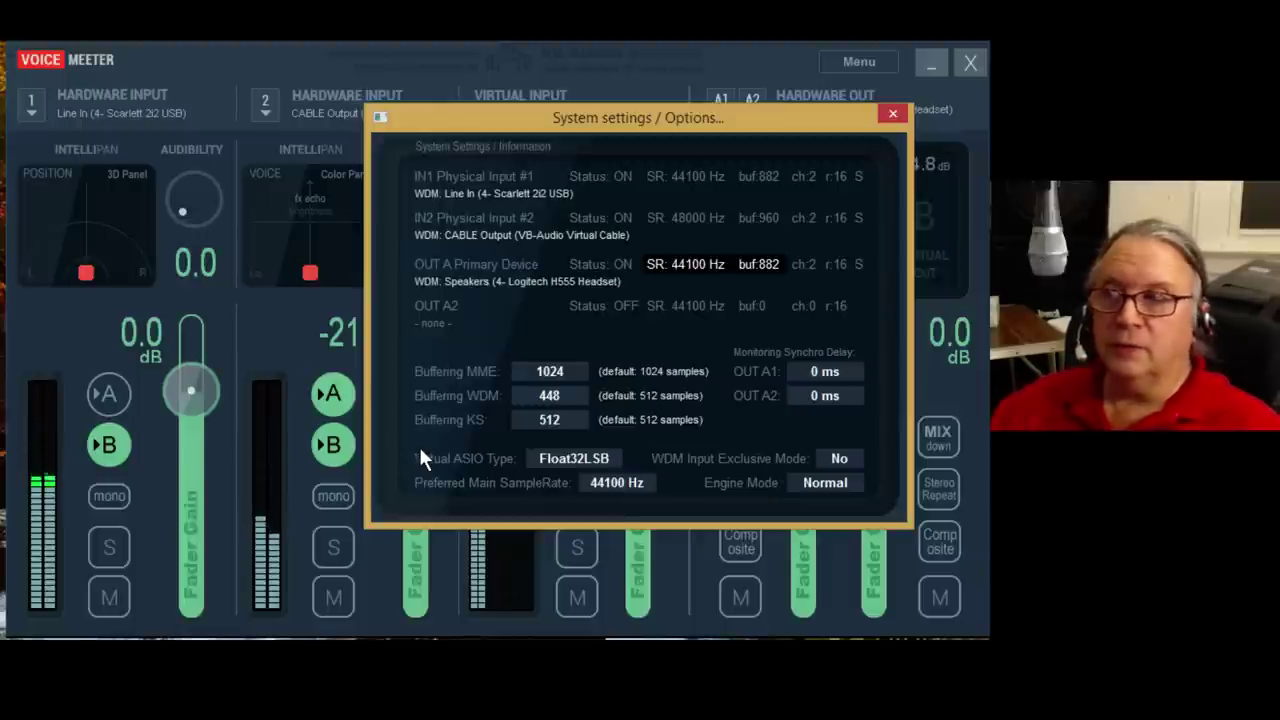
click(892, 115)
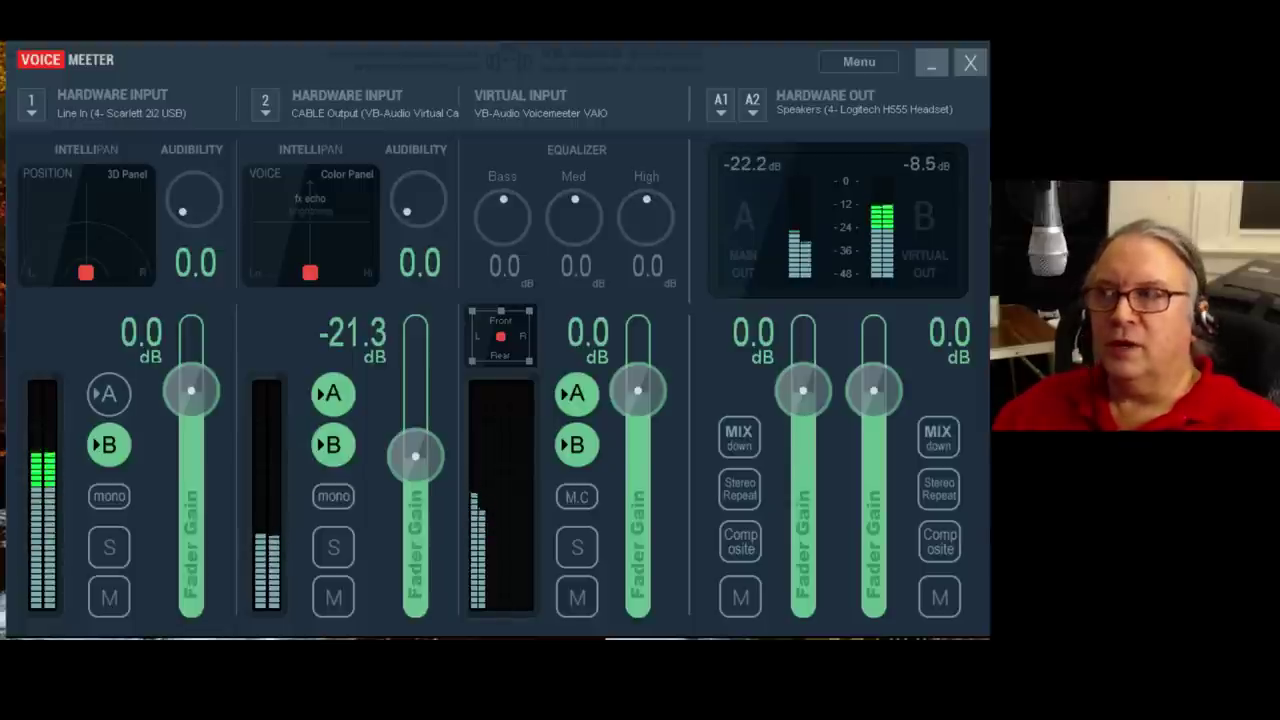
click(741, 156)
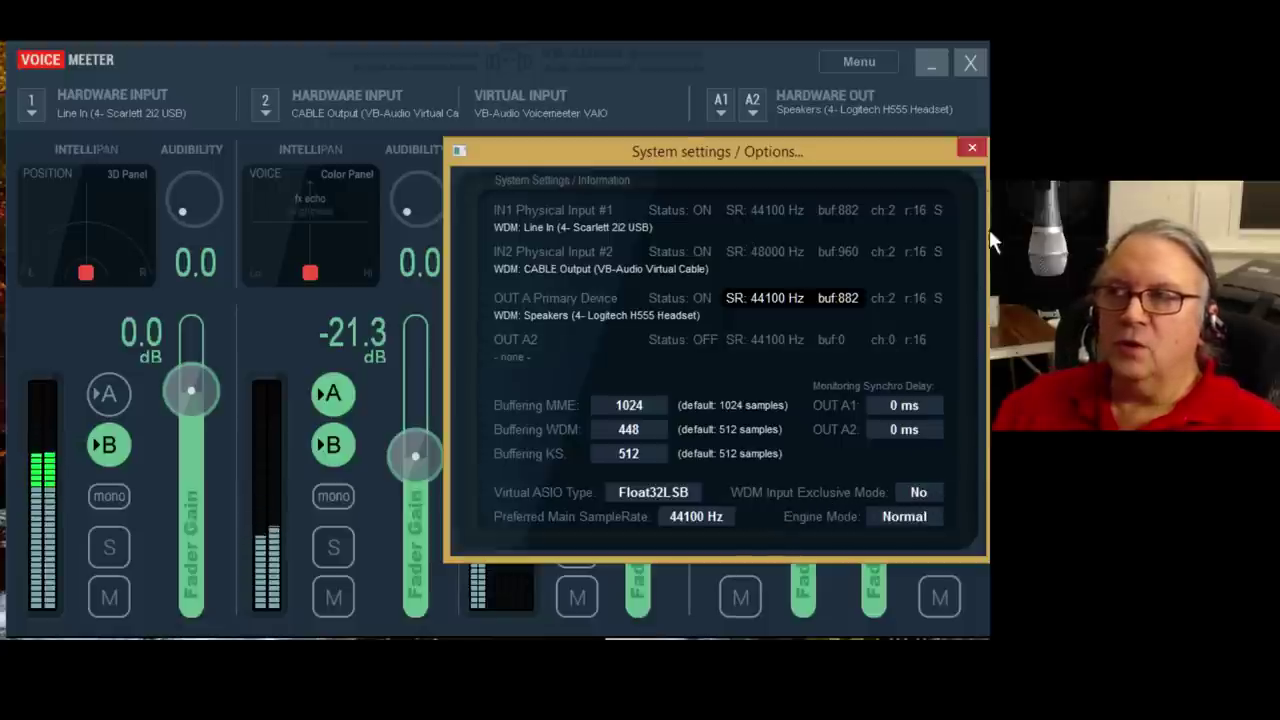
click(972, 148)
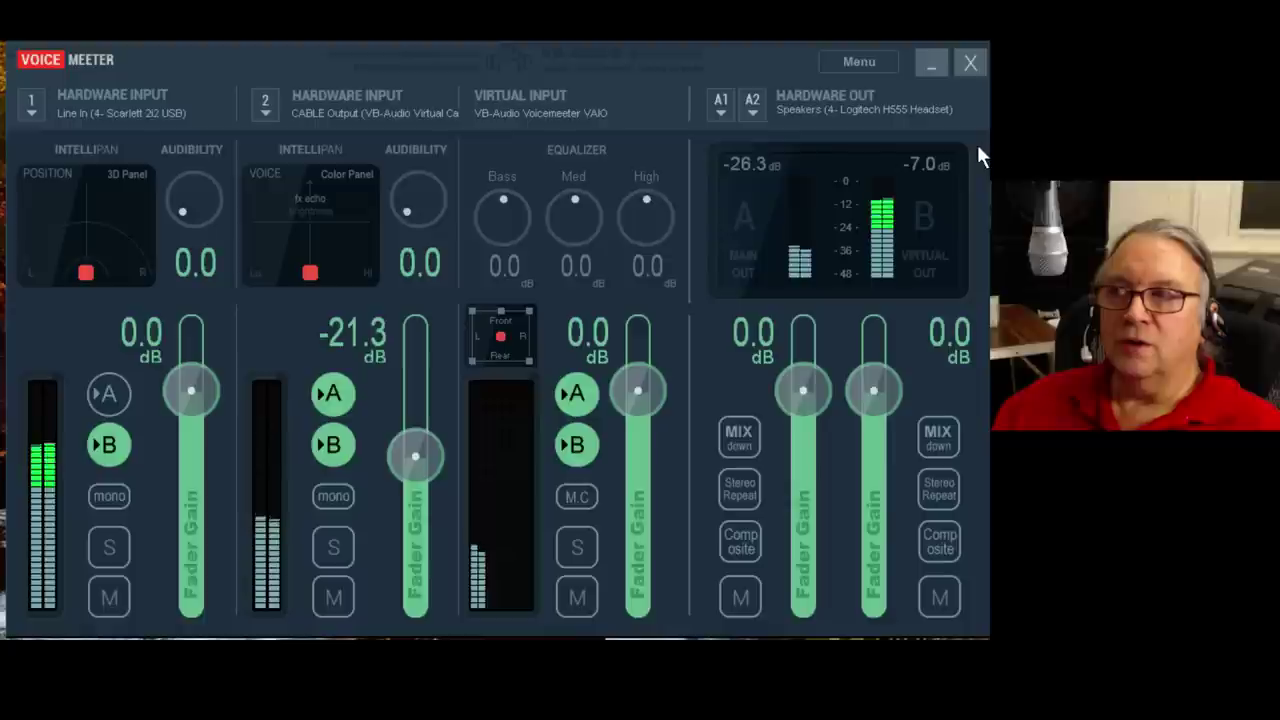